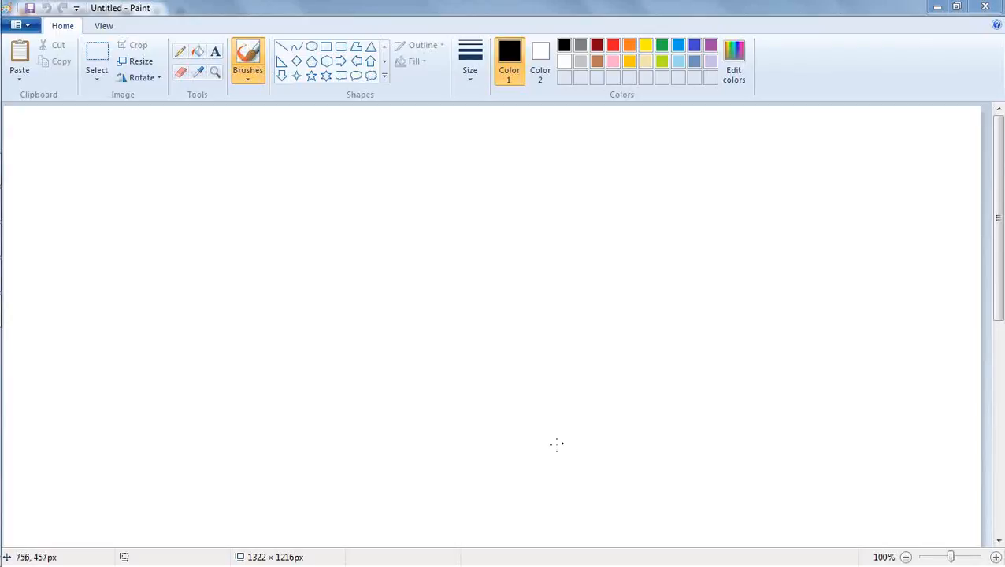
Launch the Oracle BI Administration Tool, reposition its window and bring up the dialog for opening an offline repository.
{"action": "mouse_move", "coordinate": [2, 313]}
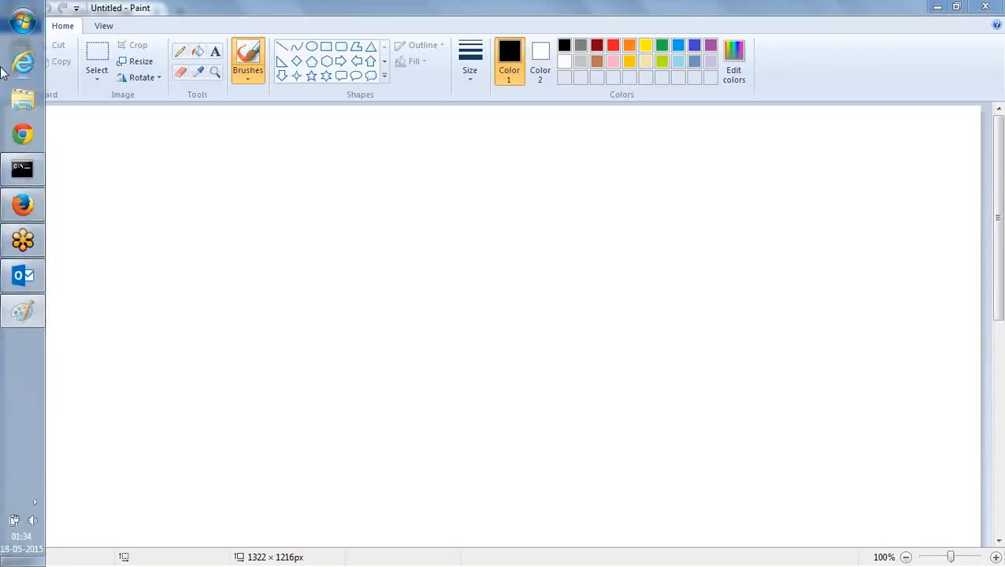
{"action": "left_click", "coordinate": [22, 22]}
{"action": "left_click", "coordinate": [87, 207]}
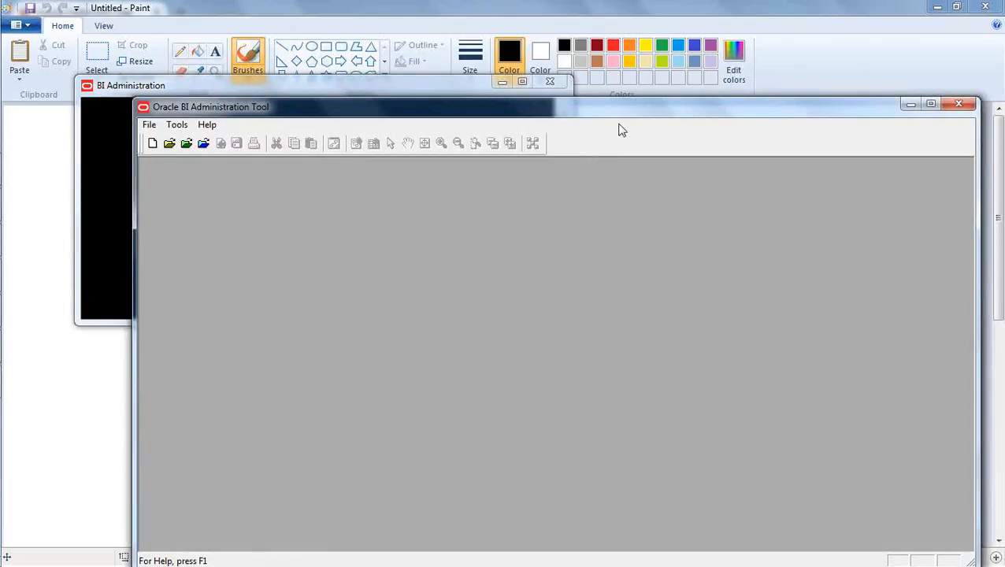
{"action": "left_click_drag", "start_coordinate": [621, 124], "coordinate": [555, 105]}
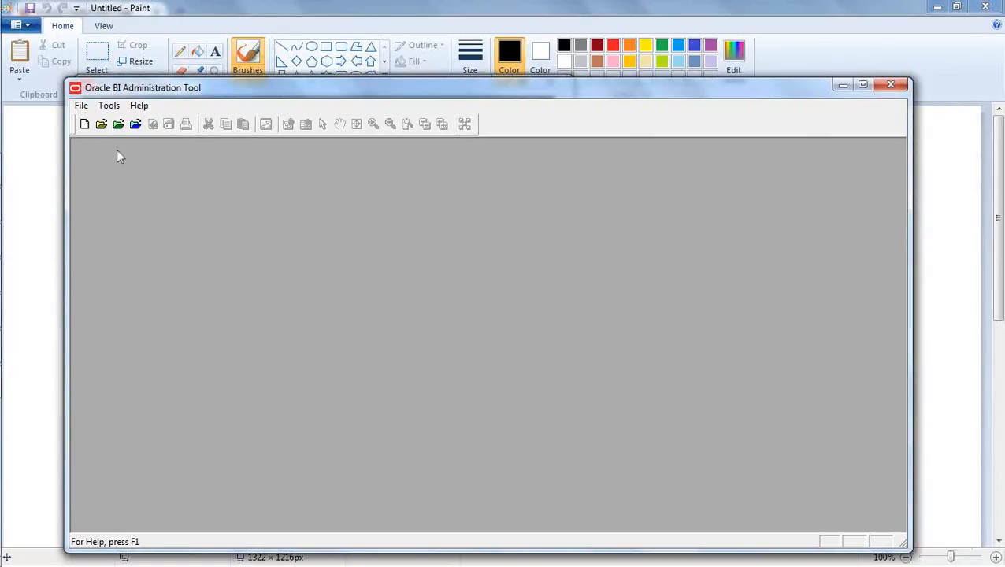
{"action": "left_click", "coordinate": [101, 124]}
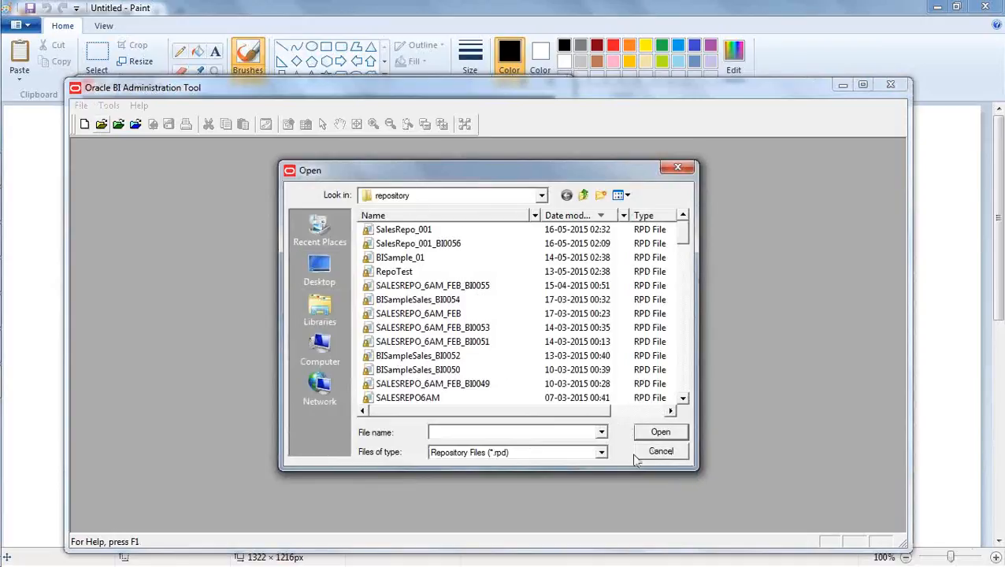
In Windows Explorer, browse to C:\OracleBI\instances\instance2\bifoundation\OracleBIServerComponent\coreapplication_obis1\repository.
{"action": "mouse_move", "coordinate": [3, 98]}
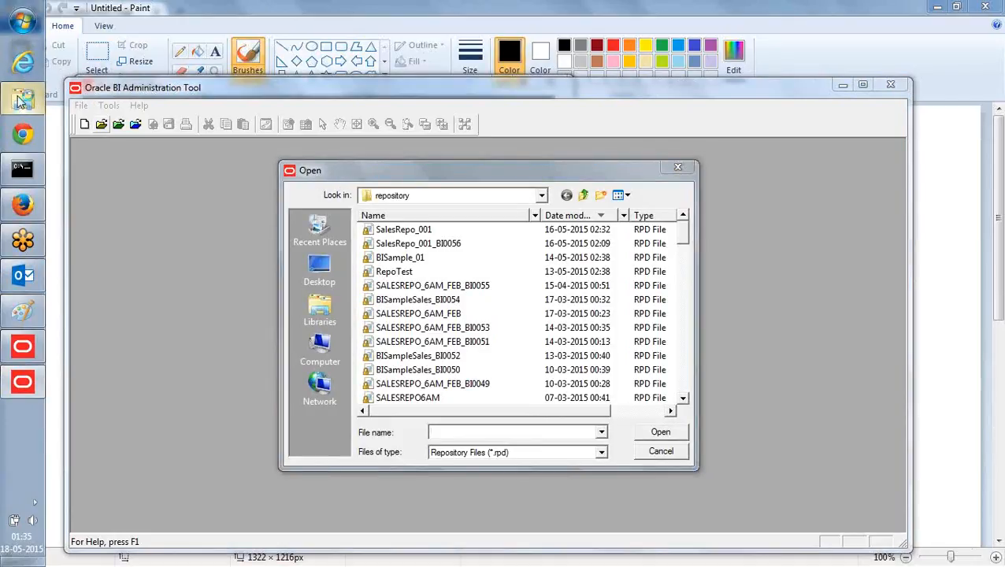
{"action": "left_click", "coordinate": [22, 99]}
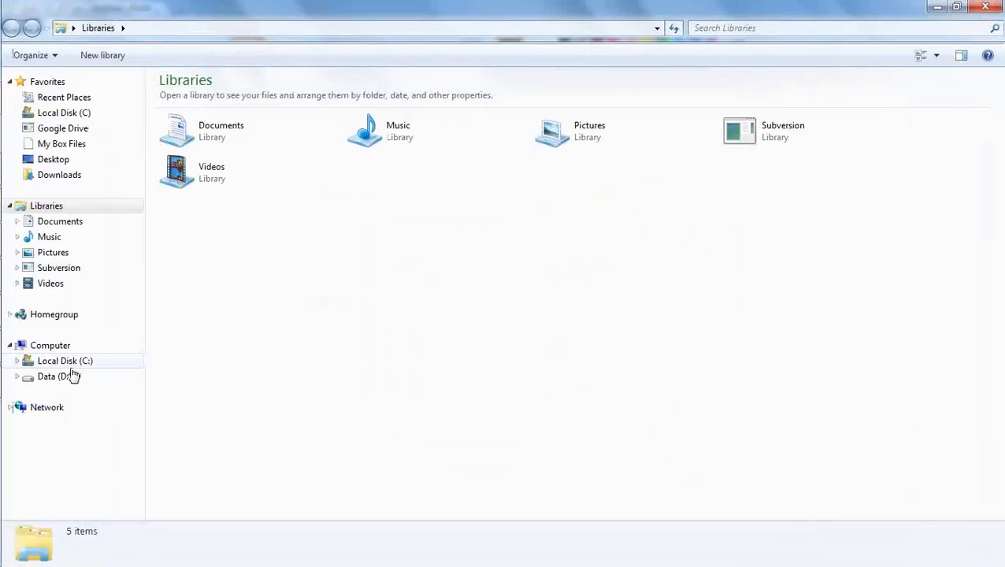
{"action": "left_click", "coordinate": [82, 362]}
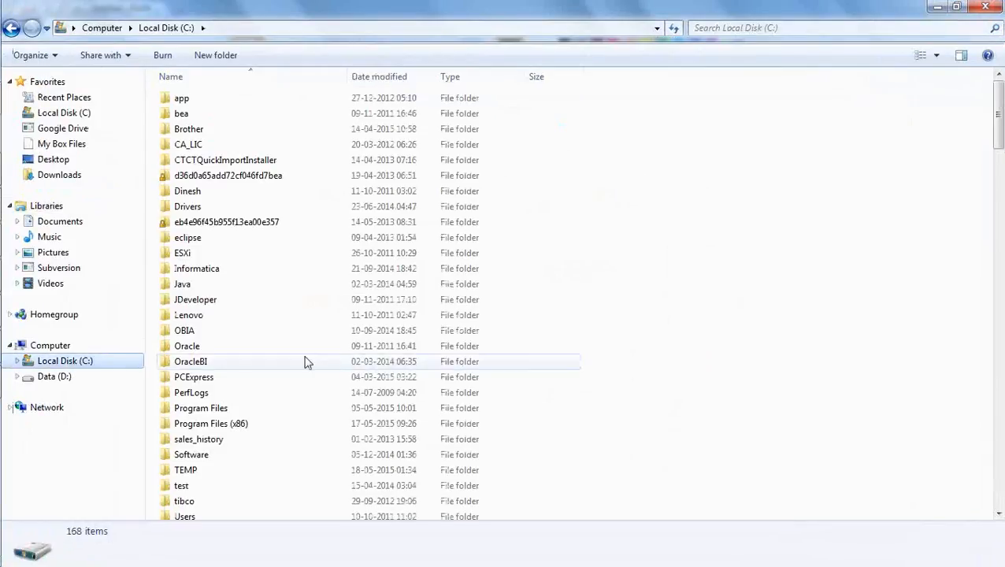
{"action": "left_click", "coordinate": [216, 368]}
{"action": "double_click", "coordinate": [216, 368]}
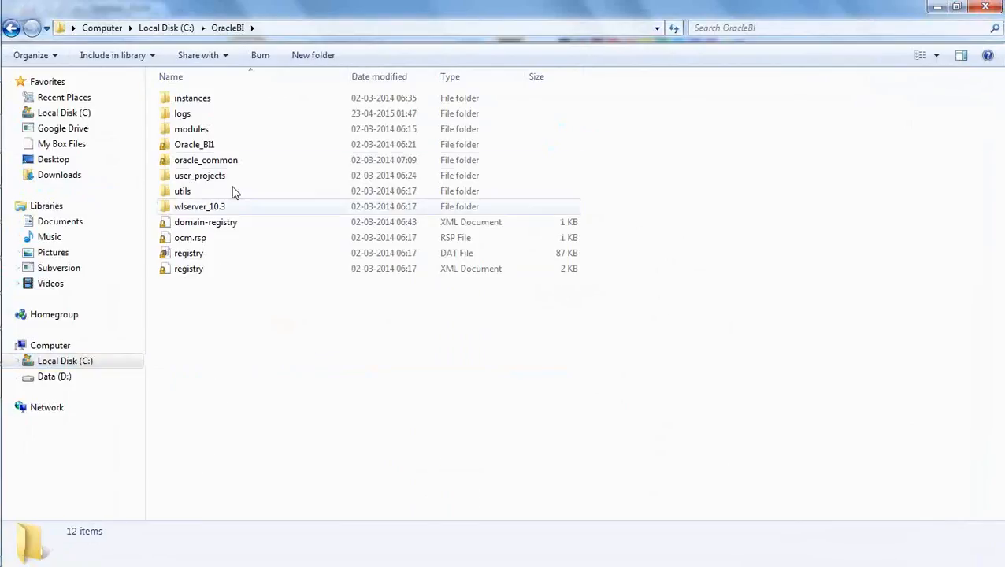
{"action": "double_click", "coordinate": [204, 99]}
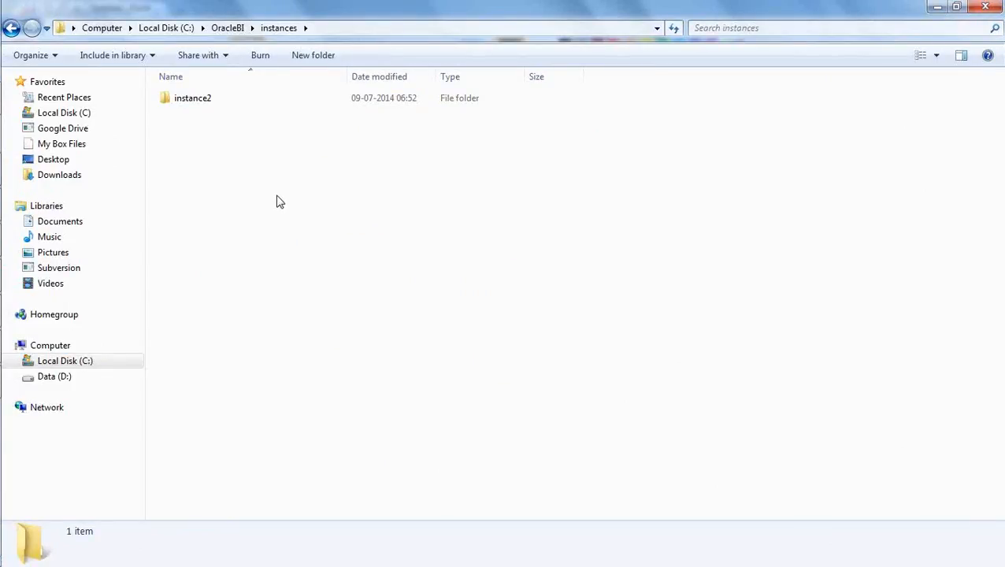
{"action": "double_click", "coordinate": [197, 98]}
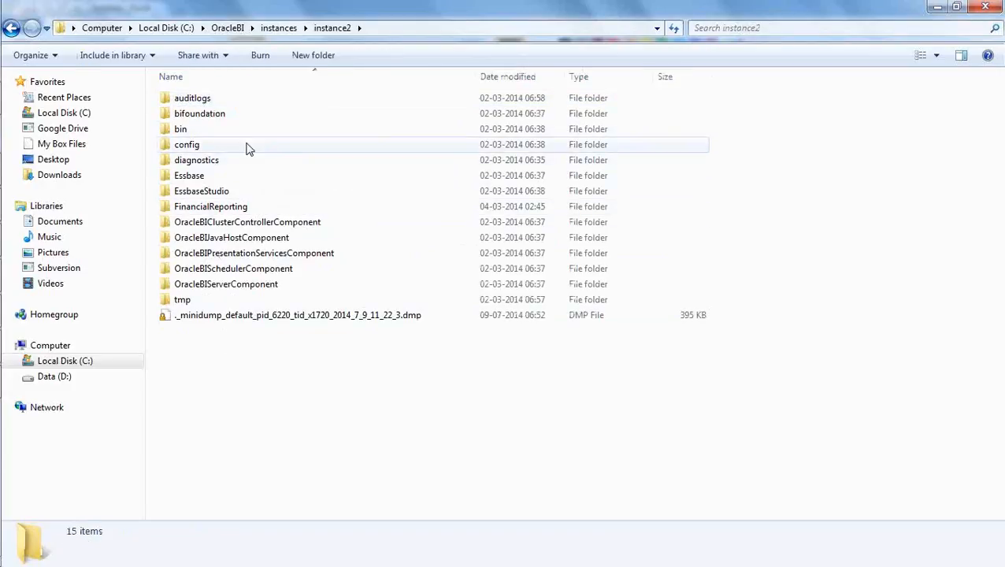
{"action": "double_click", "coordinate": [212, 116]}
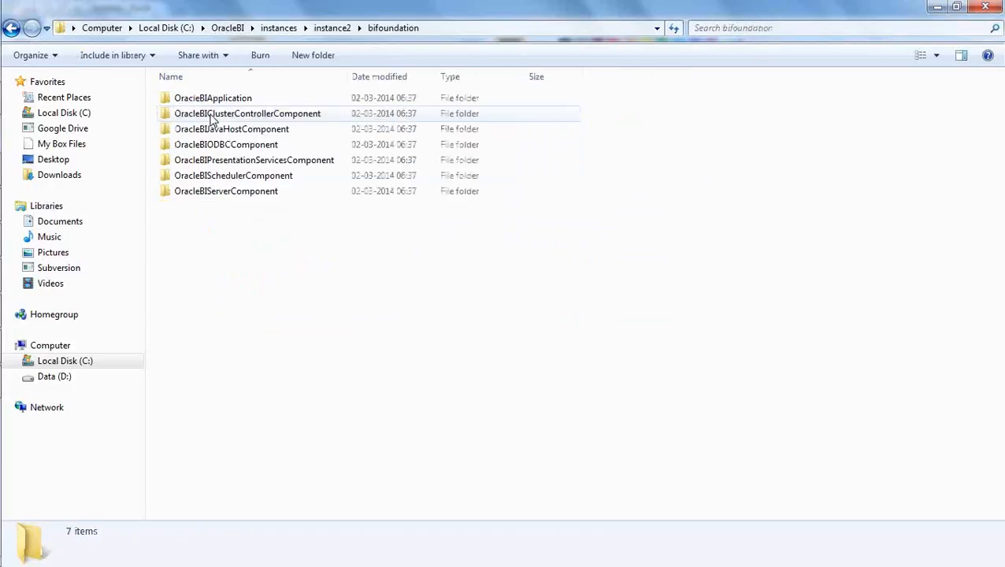
{"action": "double_click", "coordinate": [244, 194]}
{"action": "double_click", "coordinate": [234, 101]}
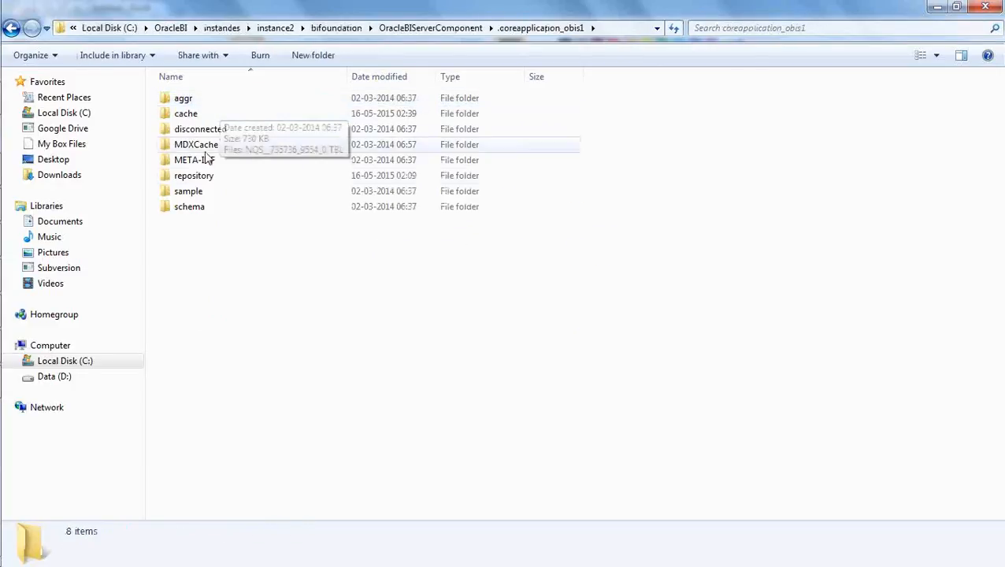
{"action": "double_click", "coordinate": [198, 180]}
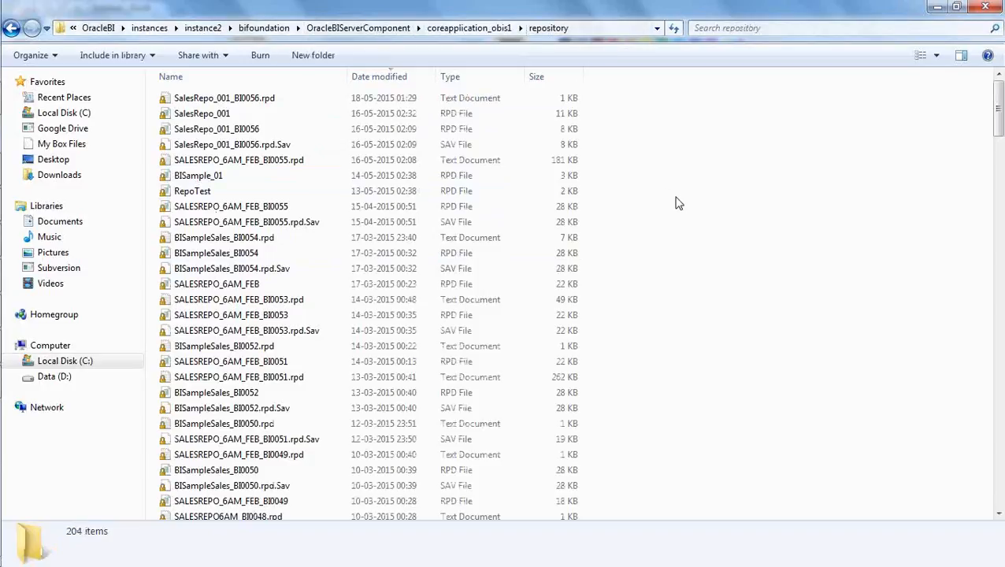
Examine the SalesRepo_001 and SalesRepo_001_BI0056 repository files, including the latter's SAV and text files.
{"action": "left_click", "coordinate": [224, 119]}
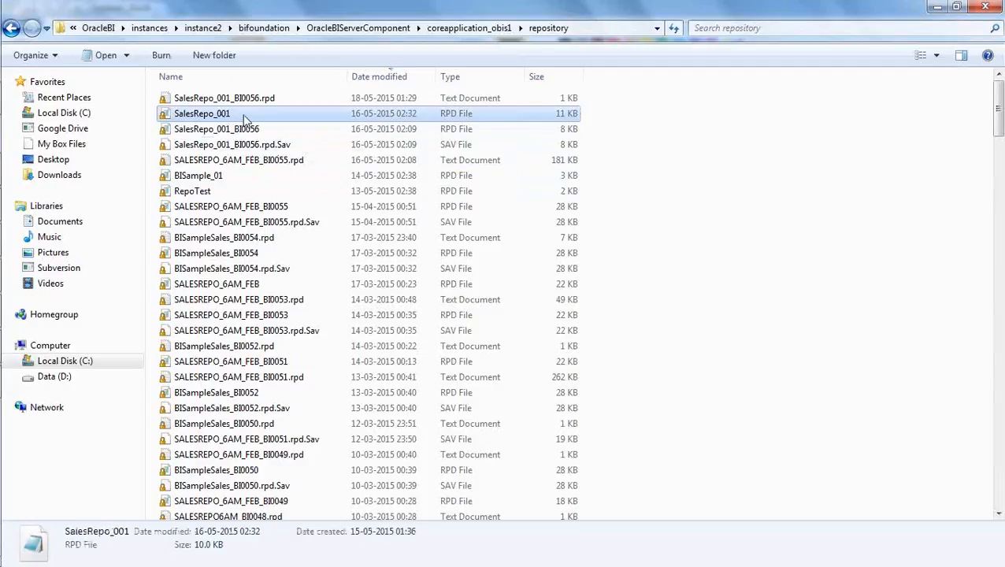
{"action": "left_click", "coordinate": [719, 233]}
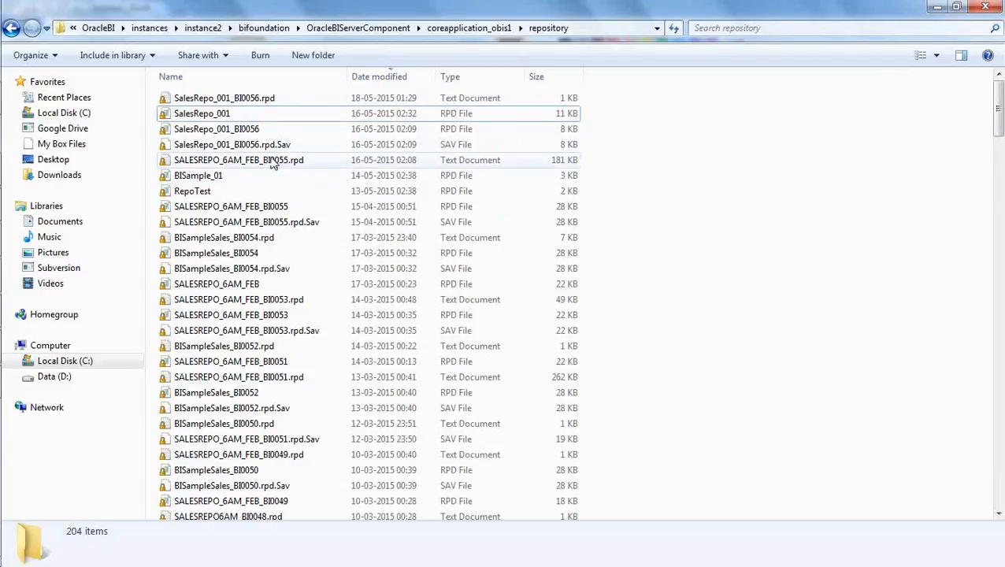
{"action": "left_click", "coordinate": [463, 147]}
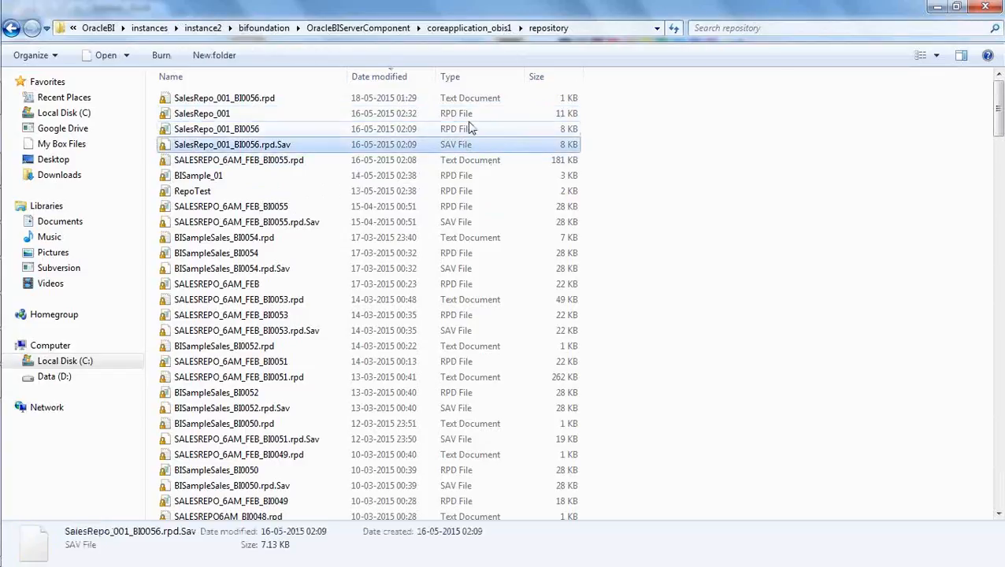
{"action": "left_click", "coordinate": [482, 102]}
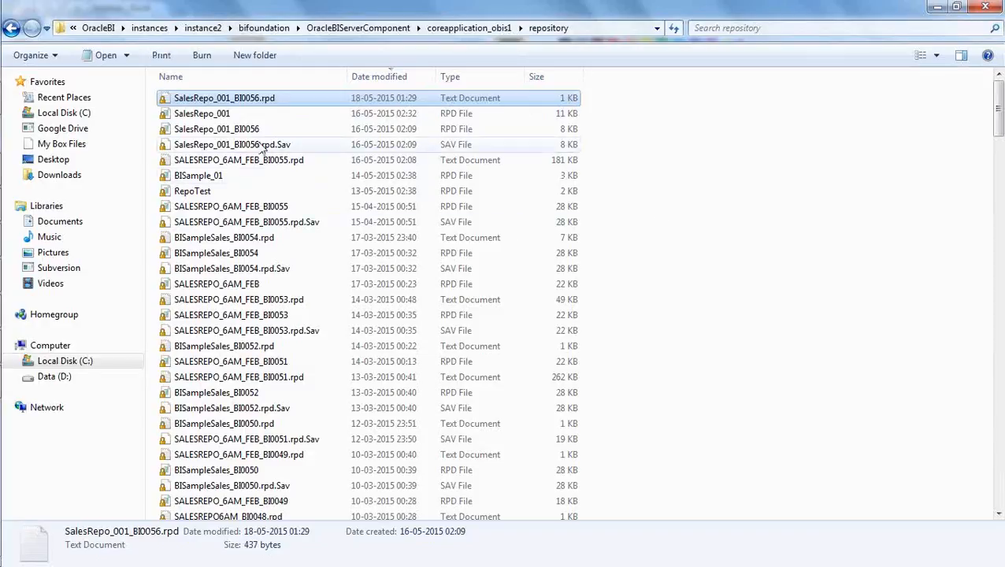
{"action": "left_click", "coordinate": [233, 134]}
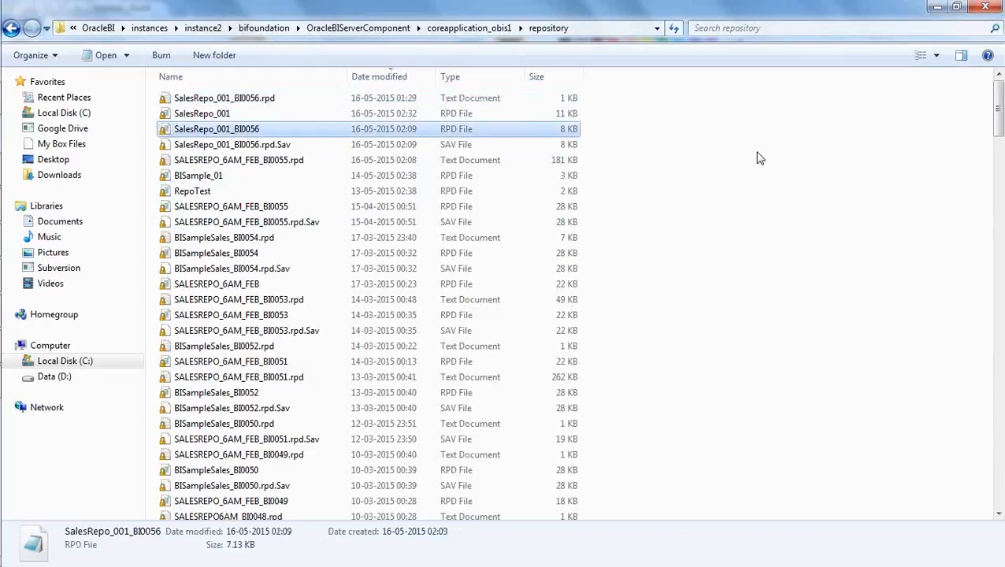
{"action": "left_click", "coordinate": [771, 183]}
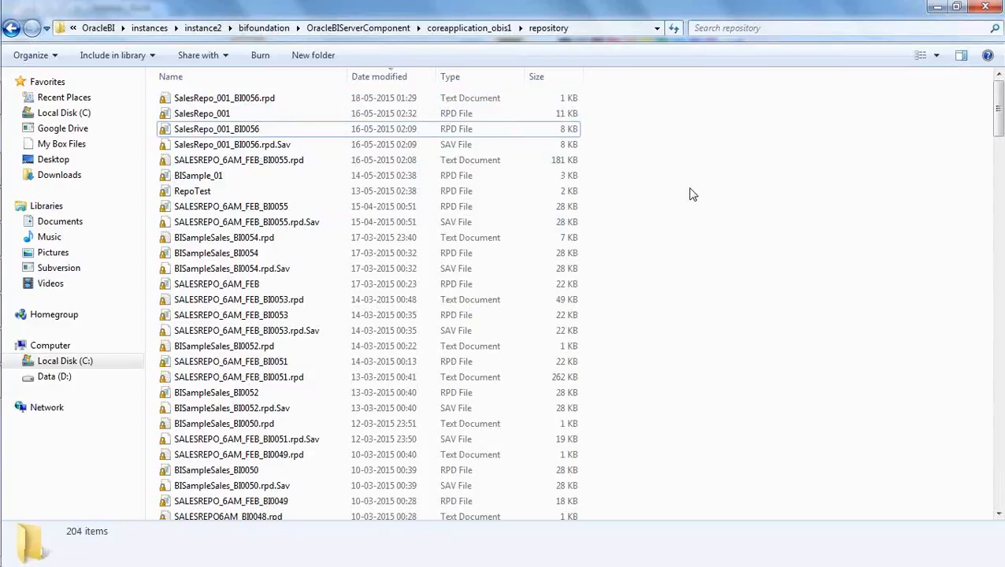
{"action": "left_click", "coordinate": [228, 115]}
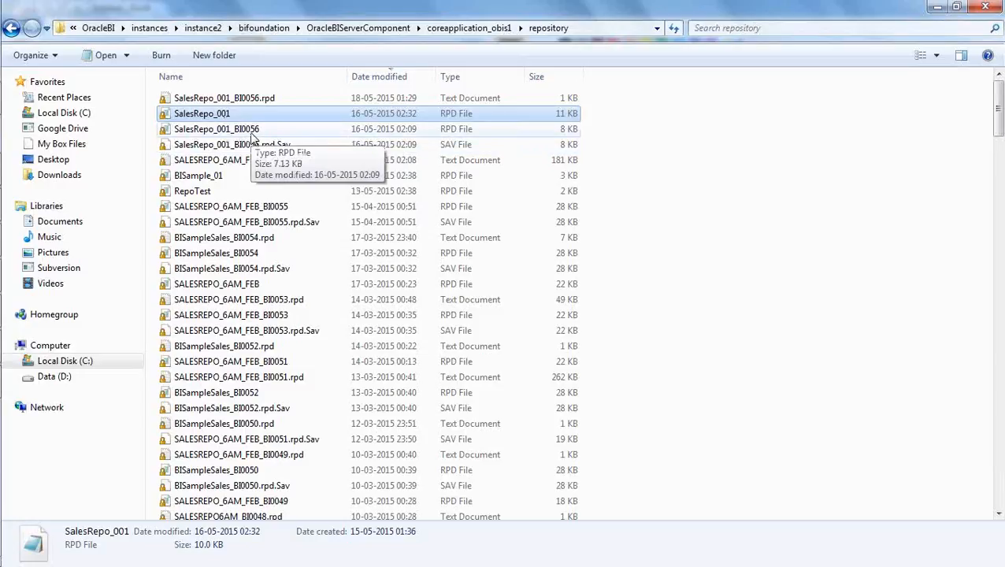
{"action": "left_click", "coordinate": [257, 131]}
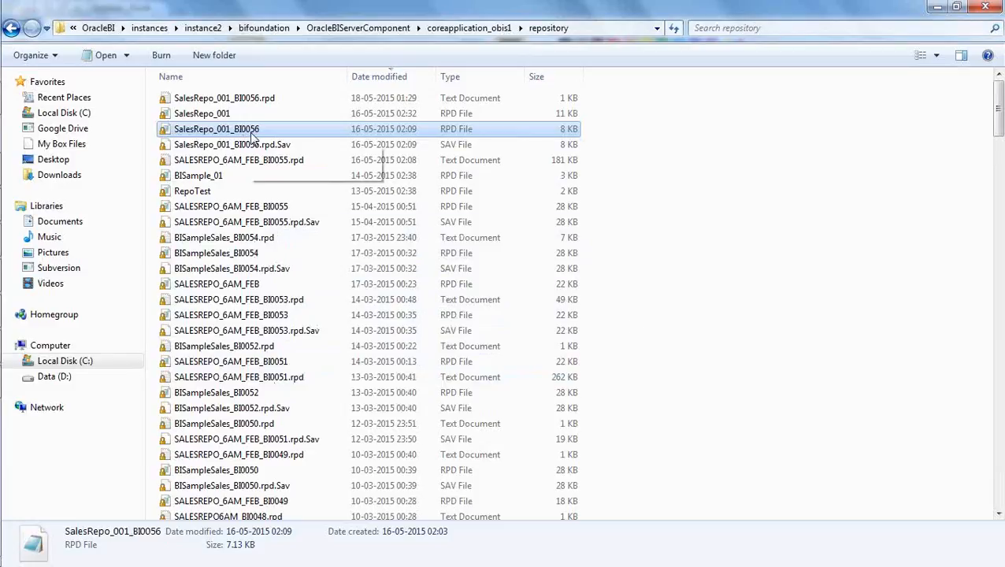
{"action": "left_click", "coordinate": [665, 257]}
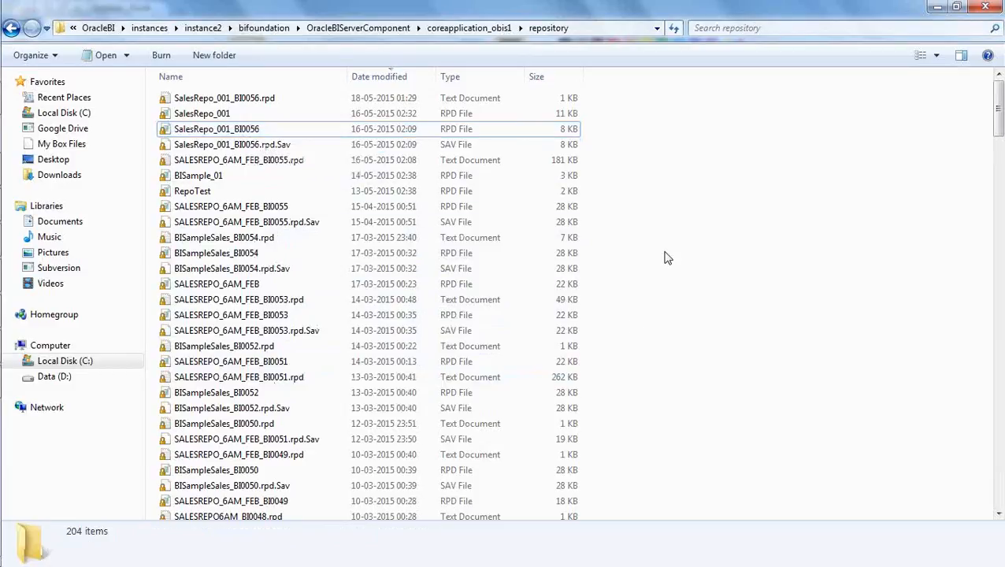
{"action": "left_click", "coordinate": [187, 117]}
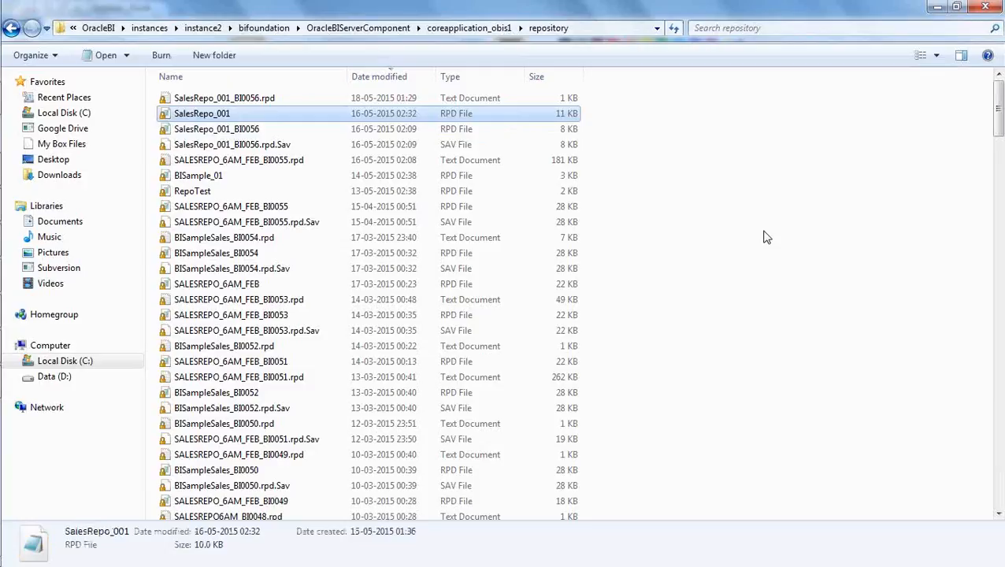
{"action": "left_click", "coordinate": [715, 243]}
Switch to Firefox and load the Enterprise Manager page at localhost:7001/em/.
{"action": "mouse_move", "coordinate": [31, 340]}
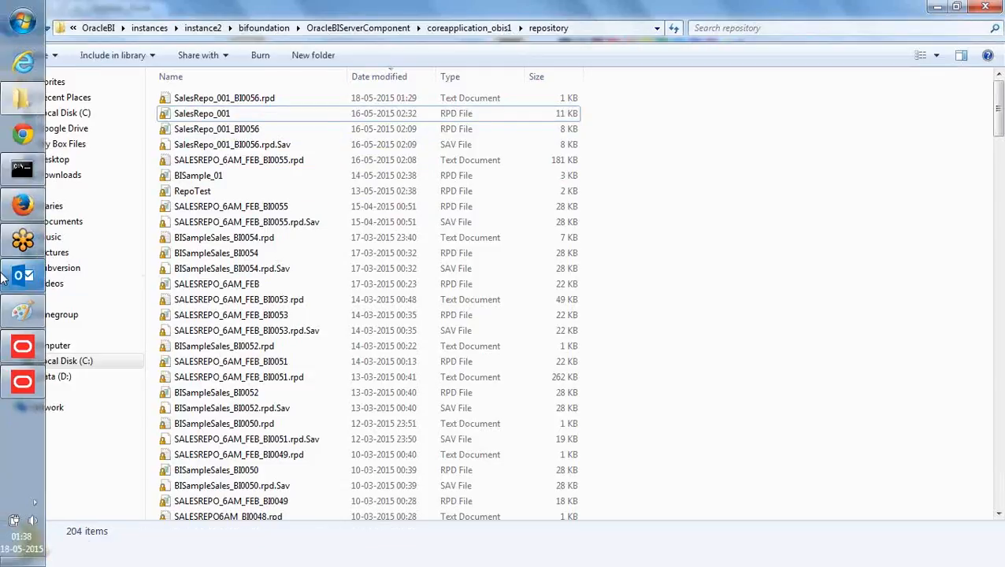
{"action": "left_click", "coordinate": [23, 205]}
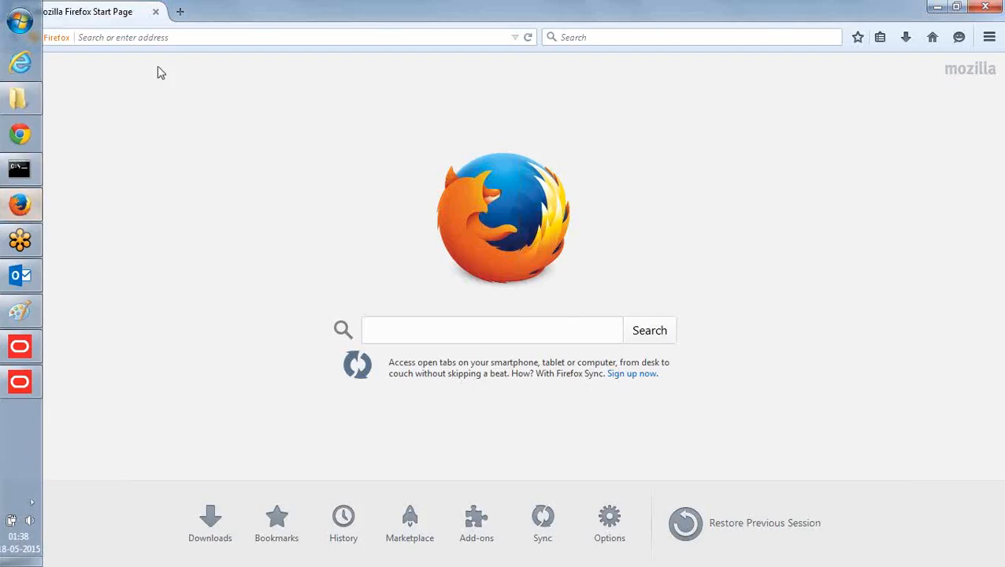
{"action": "type", "text": "http"}
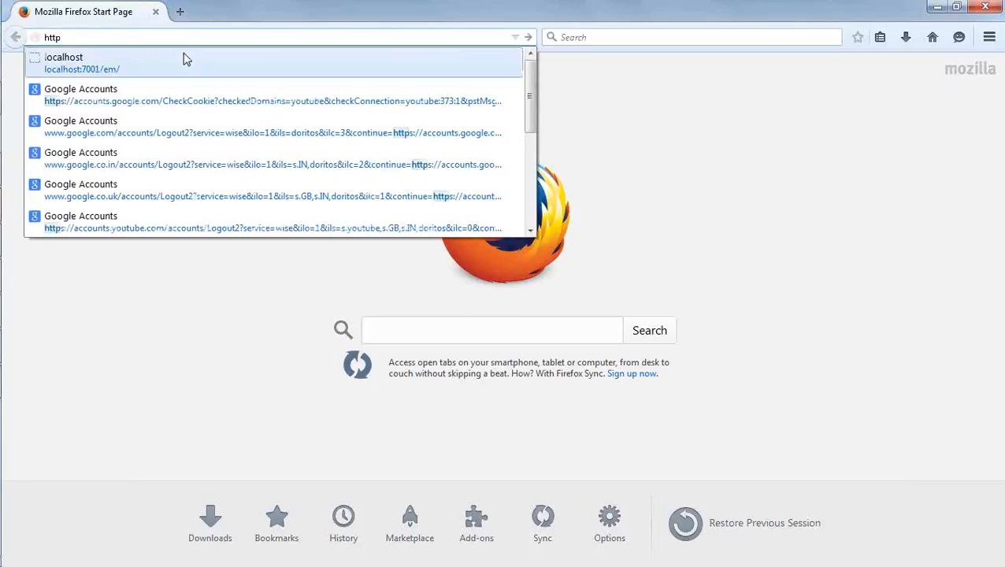
{"action": "left_click", "coordinate": [185, 58]}
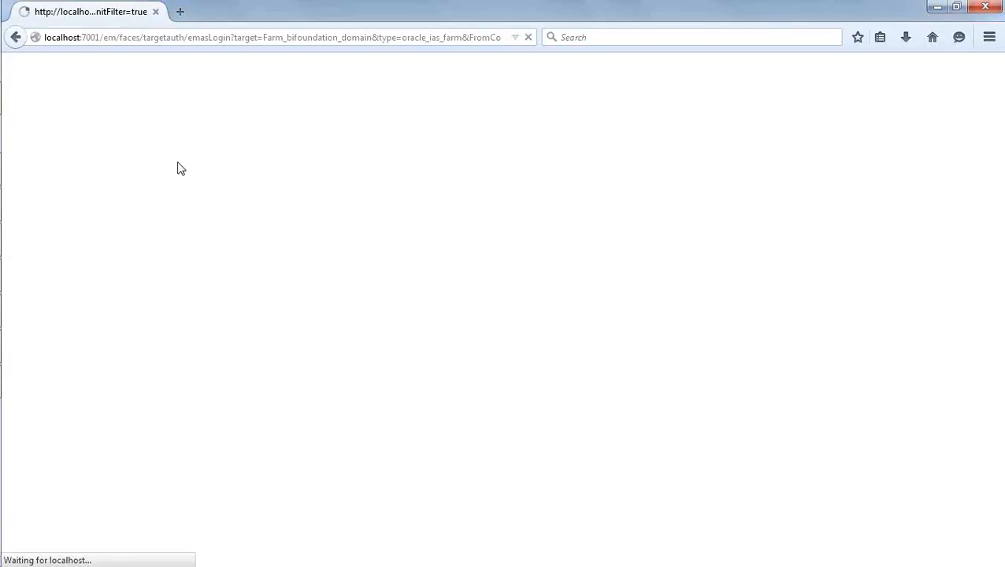
Switch back to the Oracle BI Administration Tool and open SalesRepo_001 offline, entering the repository password.
{"action": "mouse_move", "coordinate": [2, 205]}
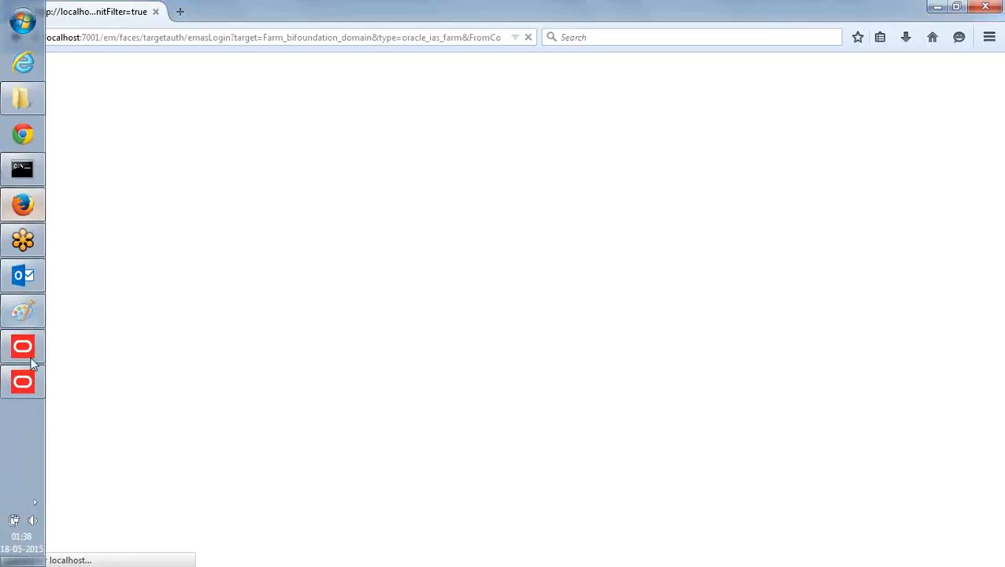
{"action": "left_click", "coordinate": [22, 381]}
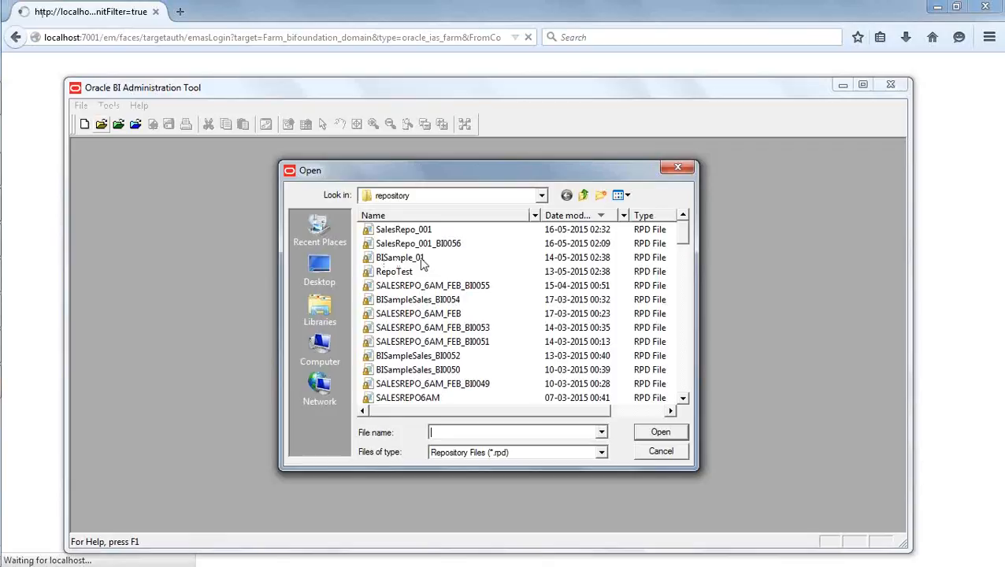
{"action": "left_click", "coordinate": [424, 232]}
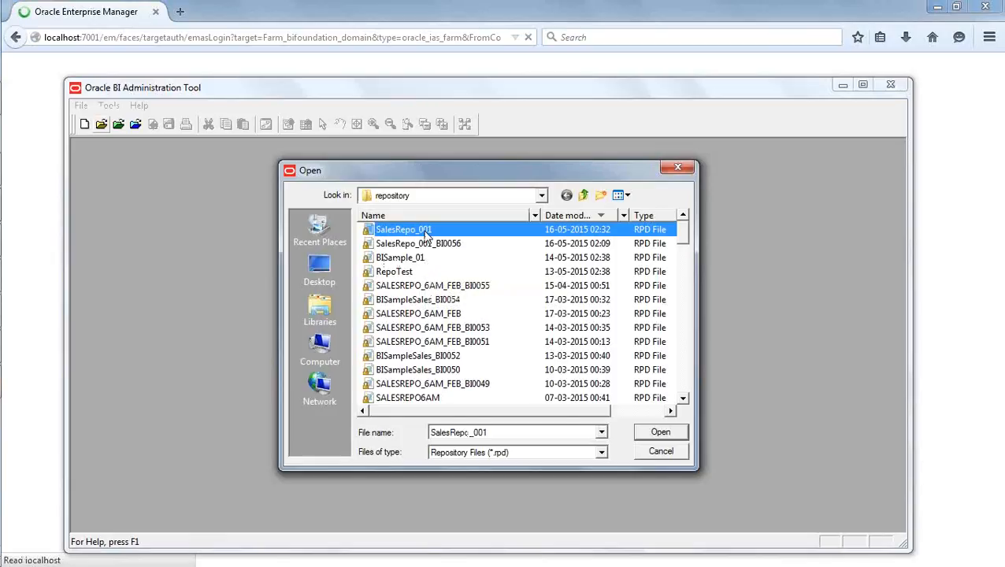
{"action": "left_click", "coordinate": [656, 435]}
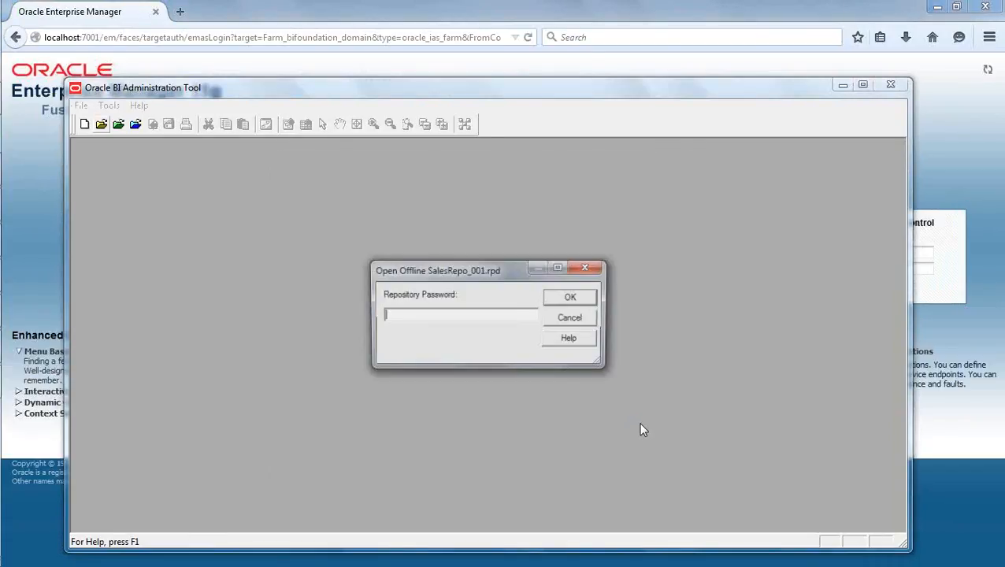
{"action": "type", "text": "••••••••"}
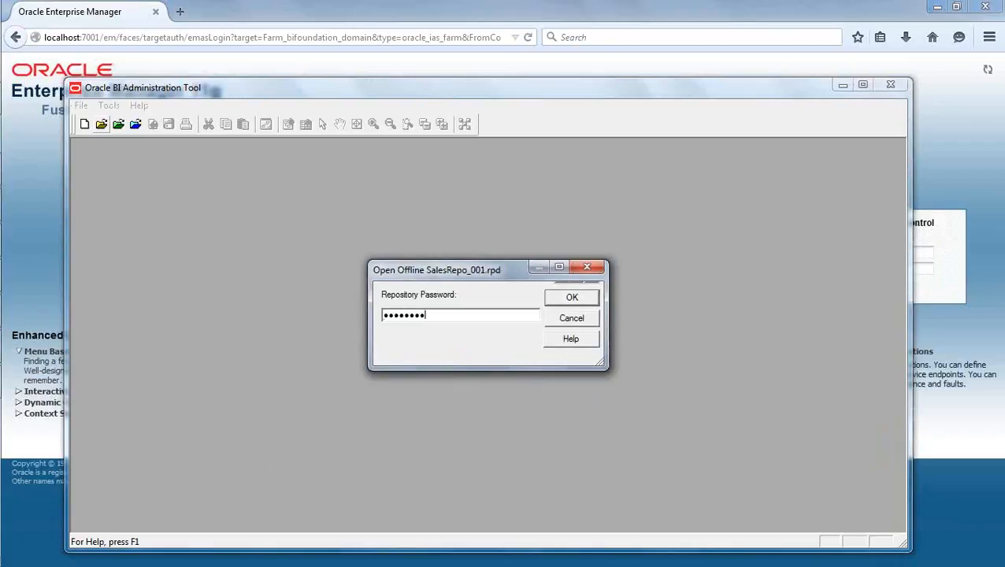
{"action": "left_click", "coordinate": [572, 299]}
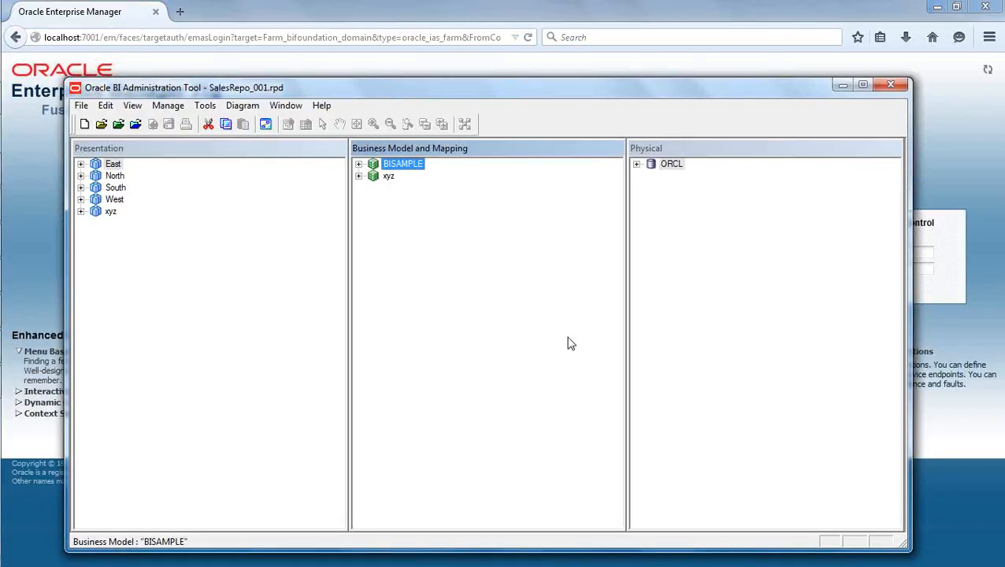
Delete the xyz business model from the Business Model and Mapping layer and confirm the deletion.
{"action": "left_click", "coordinate": [472, 311]}
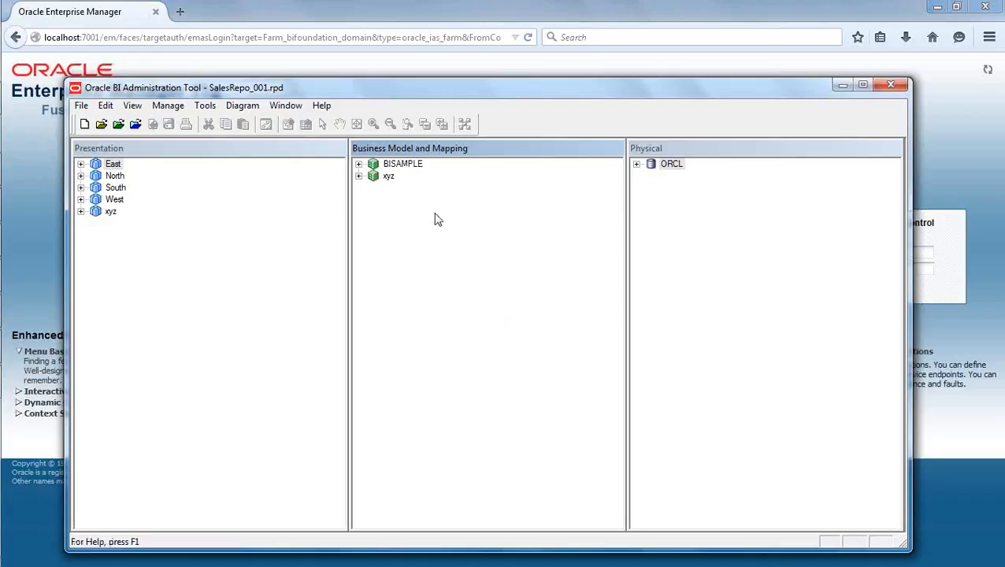
{"action": "left_click", "coordinate": [387, 178]}
{"action": "right_click", "coordinate": [388, 183]}
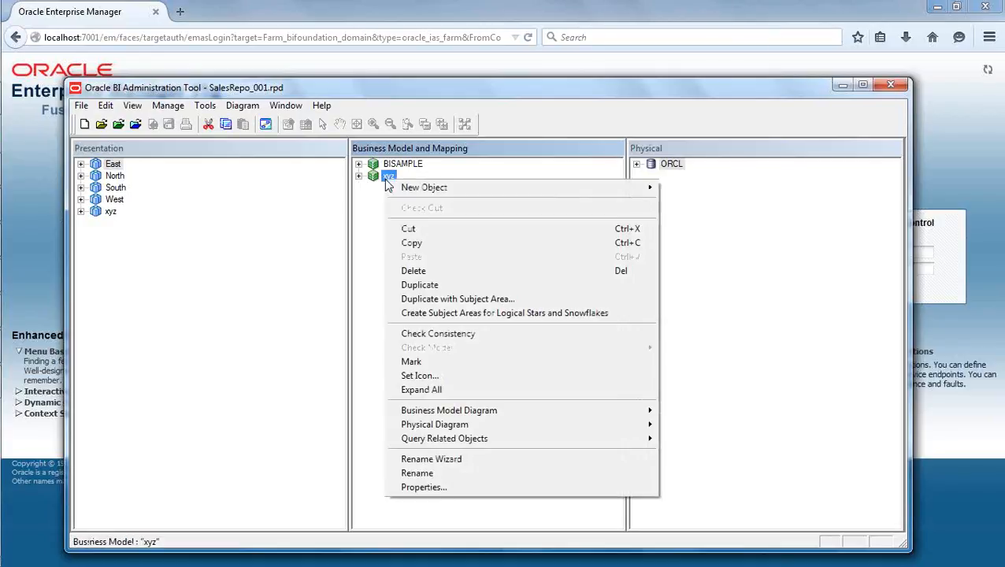
{"action": "left_click", "coordinate": [425, 270]}
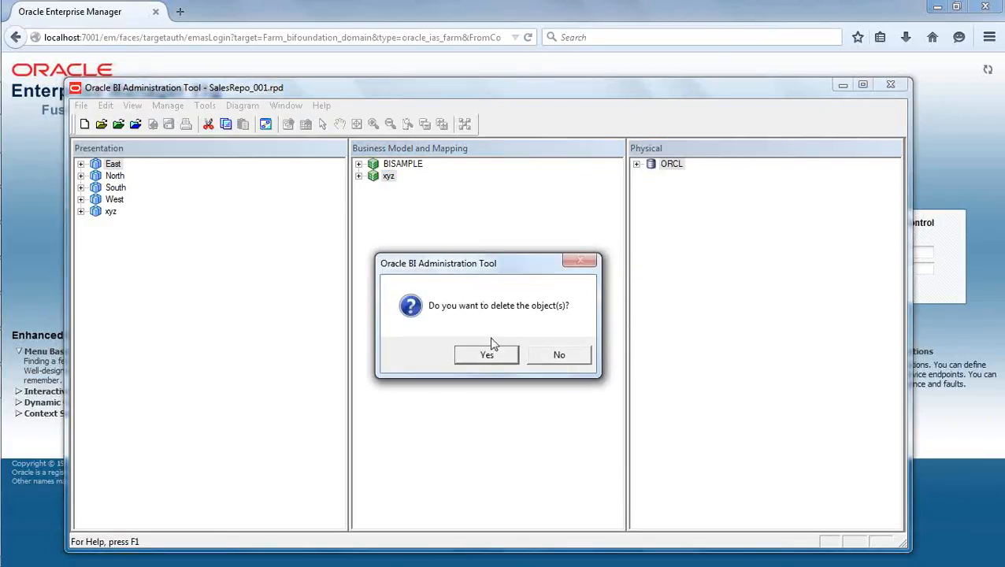
{"action": "left_click", "coordinate": [489, 356]}
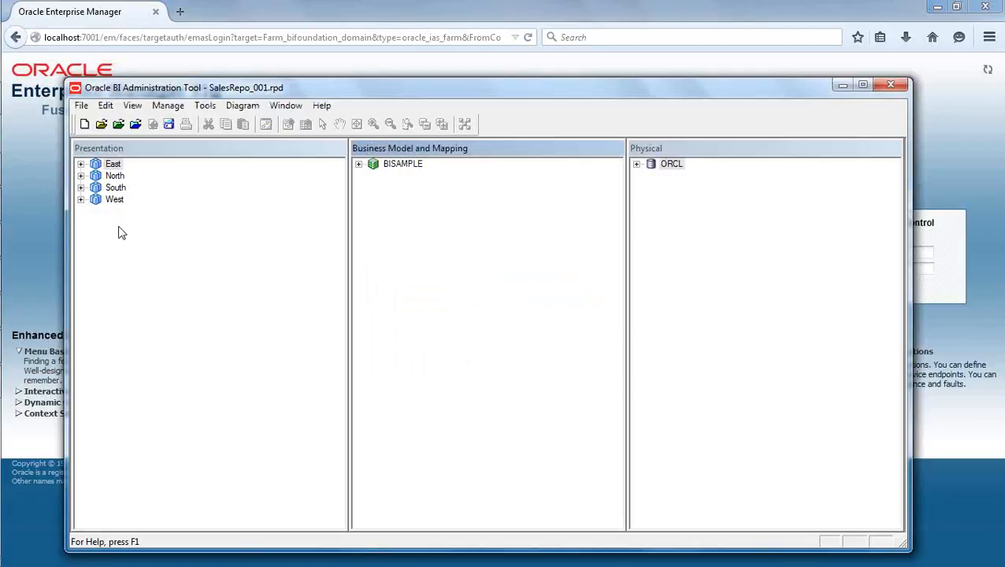
Save the SalesRepo_001 repository, running the global consistency check.
{"action": "left_click", "coordinate": [169, 124]}
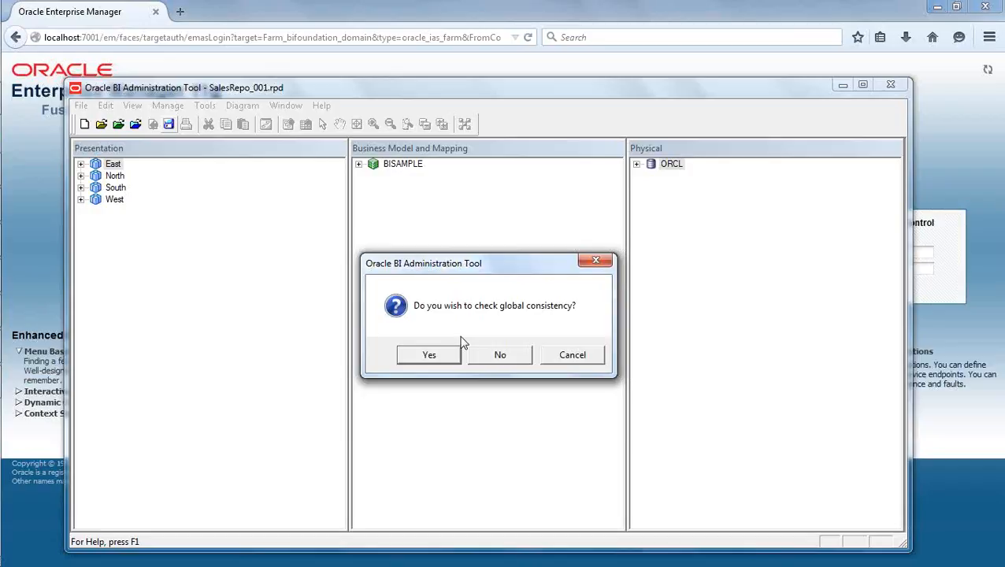
{"action": "left_click", "coordinate": [426, 356]}
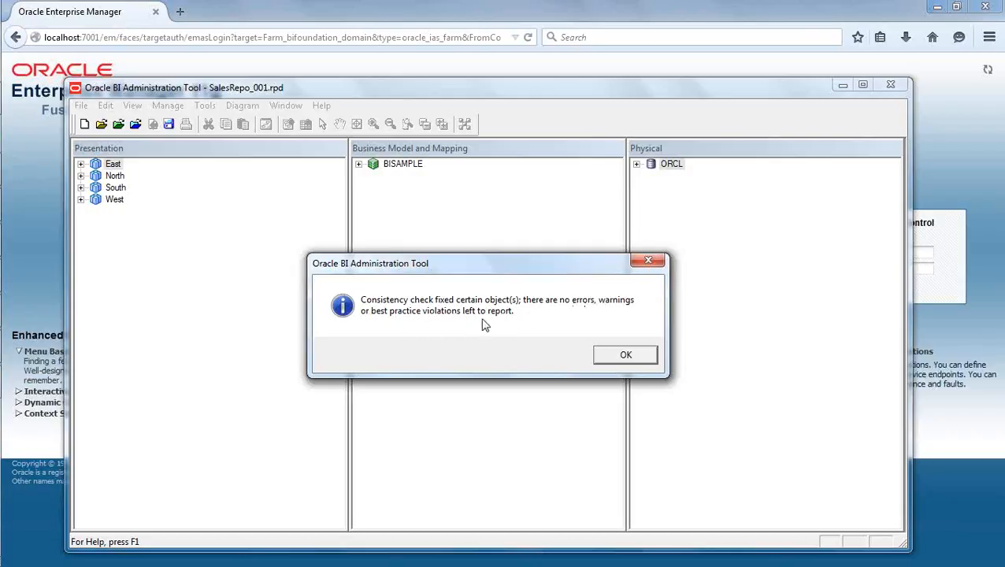
{"action": "left_click", "coordinate": [619, 356]}
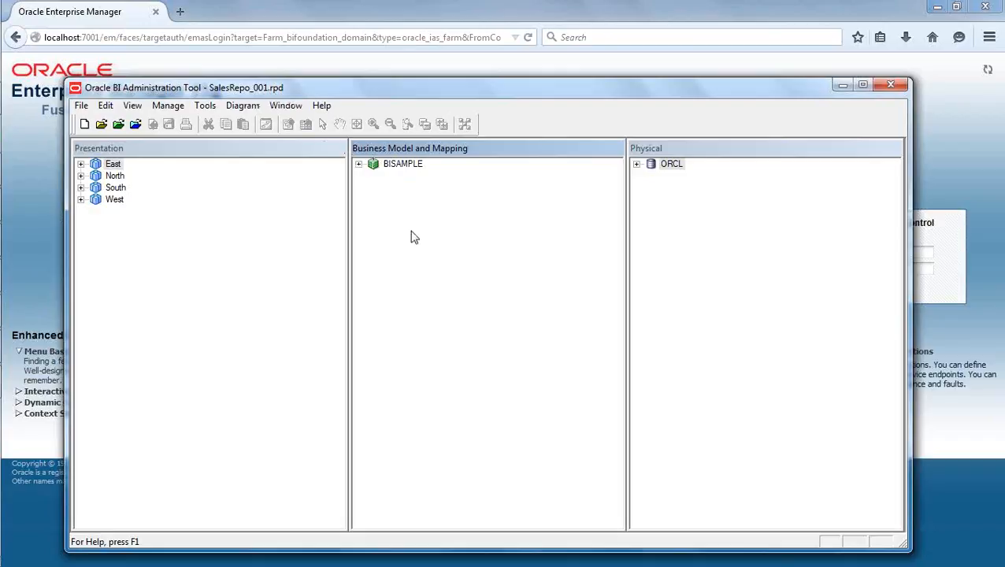
Switch to Enterprise Manager in Firefox and log in as weblogic with the account password.
{"action": "left_click", "coordinate": [426, 17]}
{"action": "left_click", "coordinate": [812, 250]}
{"action": "type", "text": "w"}
{"action": "left_click", "coordinate": [827, 268]}
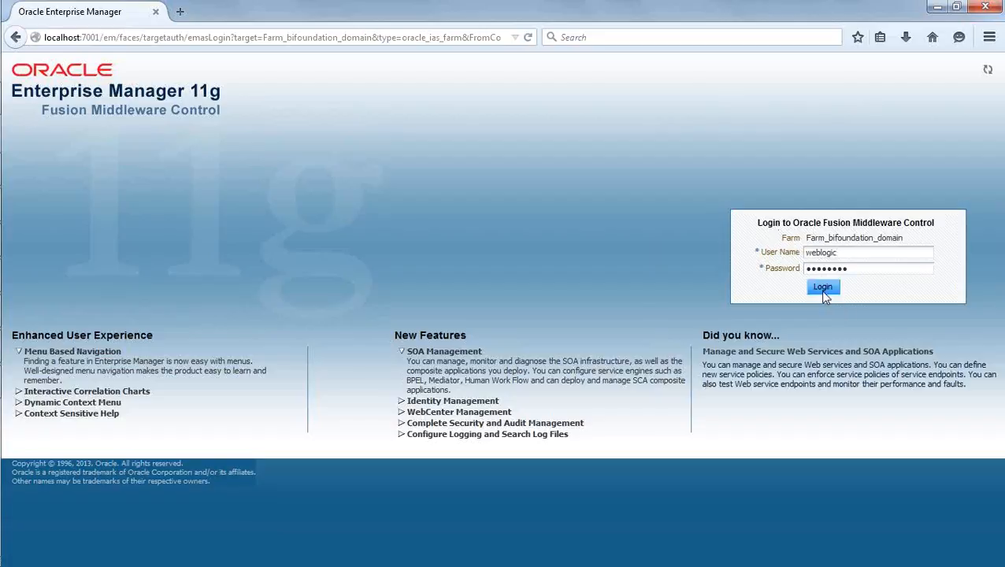
{"action": "left_click", "coordinate": [820, 290]}
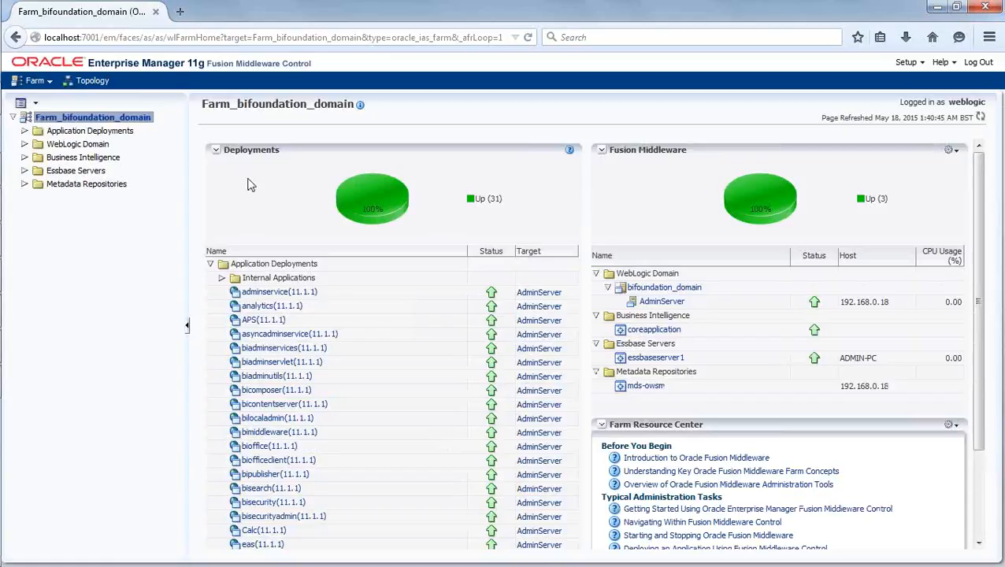
Under Business Intelligence, open coreapplication's repository deployment settings and check the Default RPD name.
{"action": "left_click", "coordinate": [40, 159]}
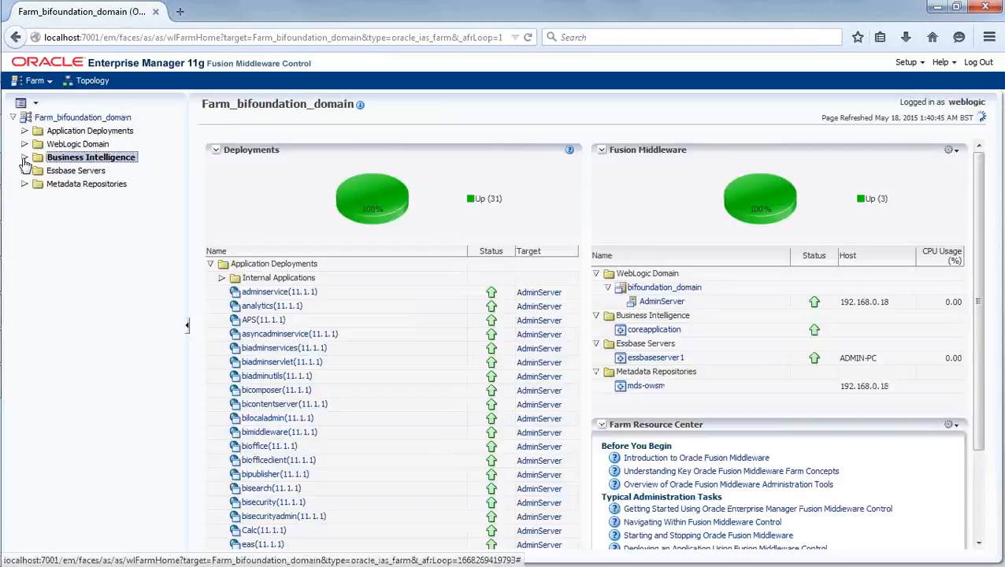
{"action": "left_click", "coordinate": [25, 158]}
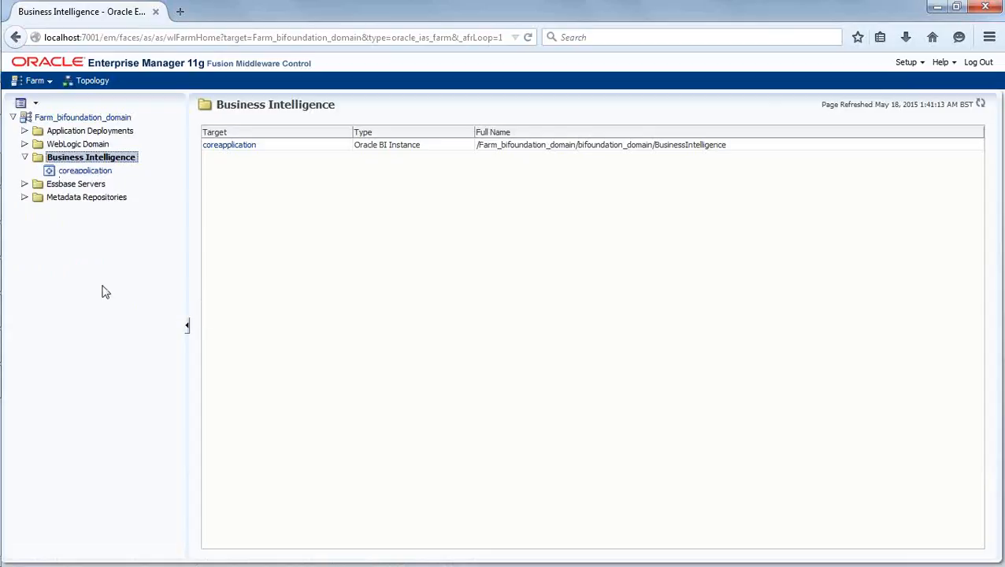
{"action": "left_click", "coordinate": [111, 171]}
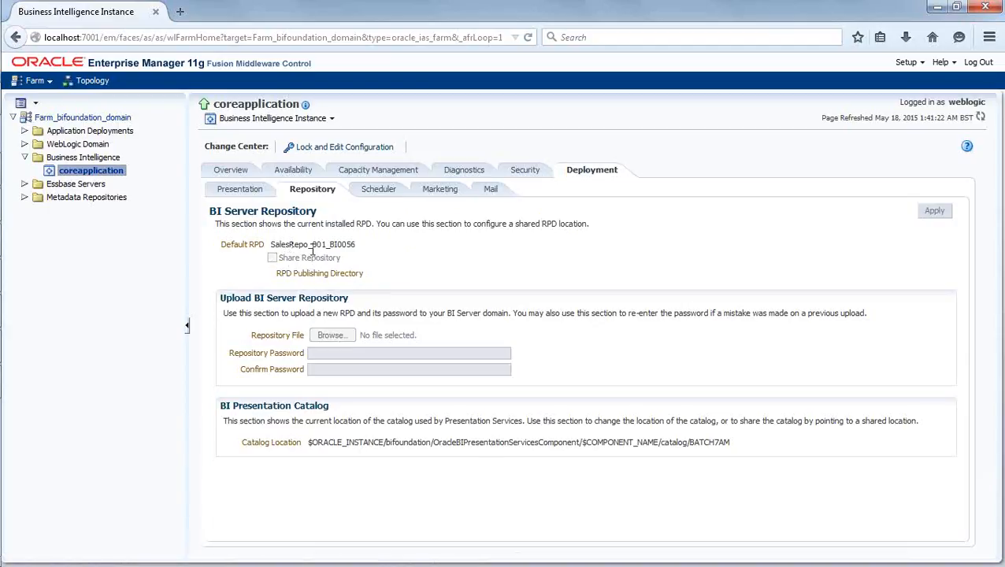
{"action": "left_click_drag", "start_coordinate": [329, 247], "coordinate": [359, 246]}
{"action": "left_click", "coordinate": [386, 257]}
Lock the configuration for editing and choose SalesRepo_001.rpd from the repository folder as the file to upload.
{"action": "left_click", "coordinate": [344, 147]}
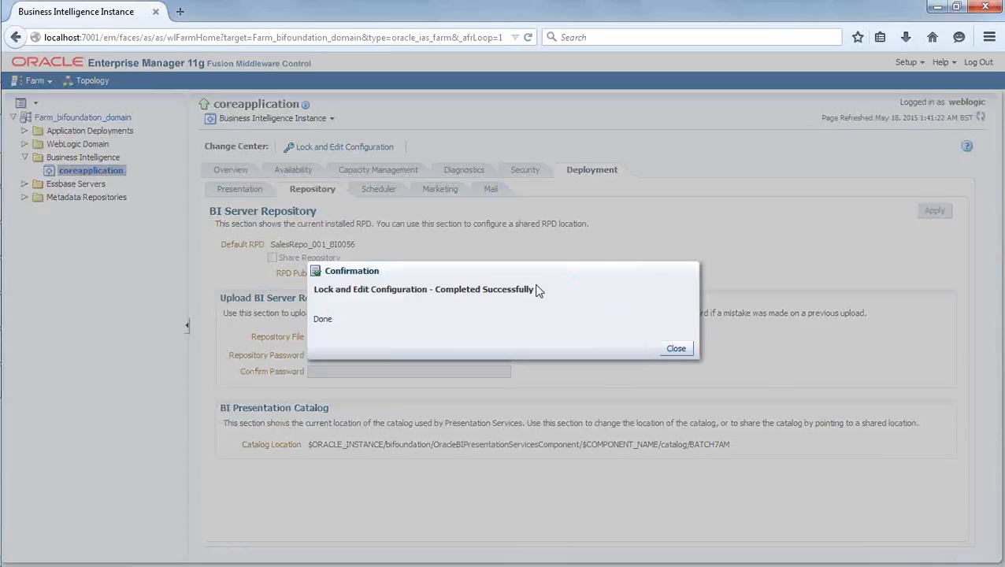
{"action": "left_click", "coordinate": [676, 349]}
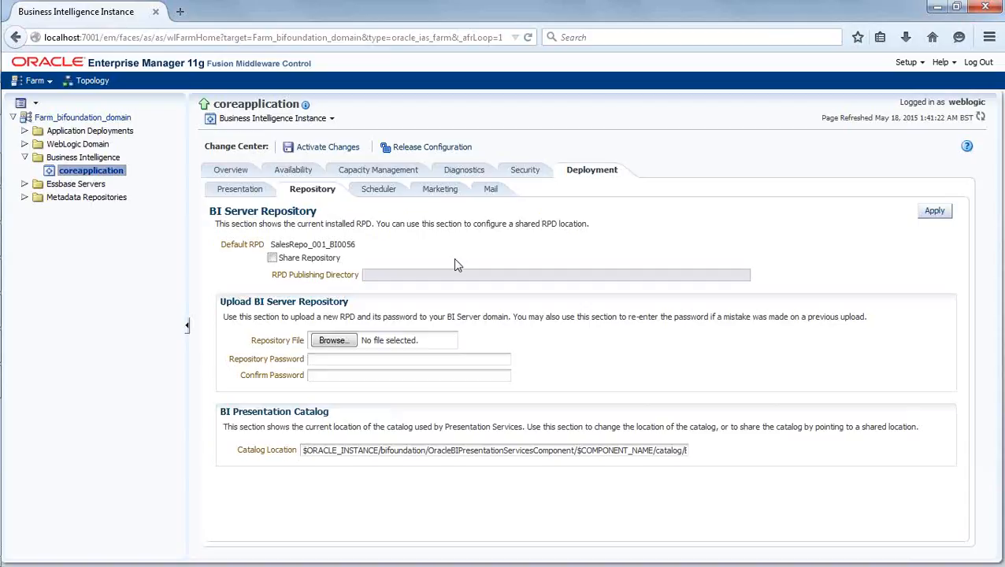
{"action": "left_click", "coordinate": [331, 342]}
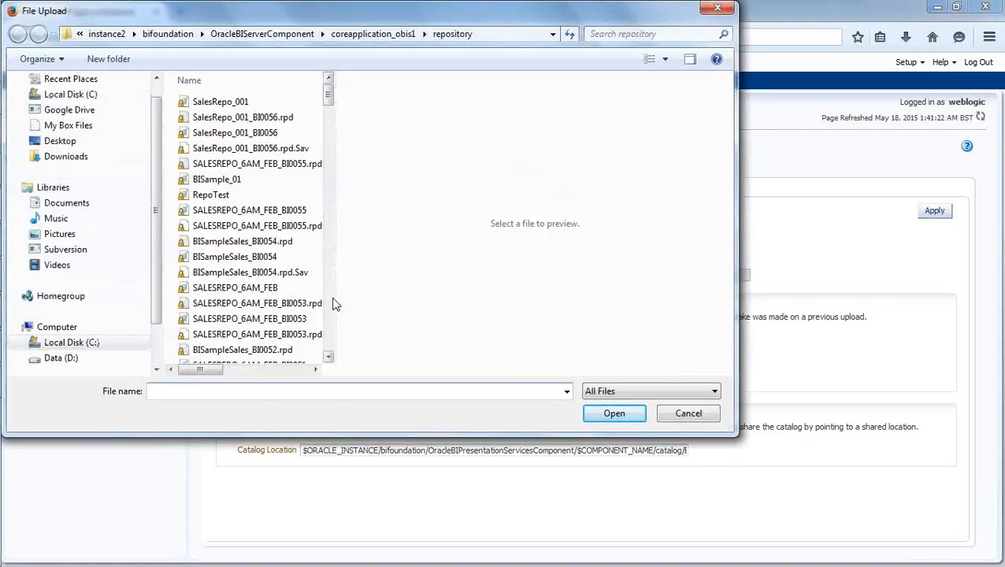
{"action": "left_click_drag", "start_coordinate": [335, 298], "coordinate": [592, 269]}
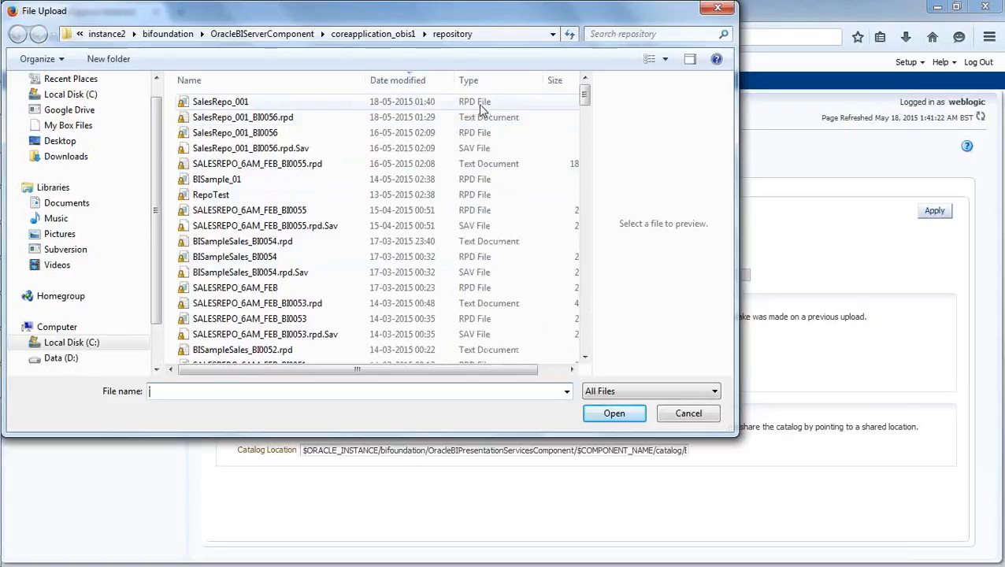
{"action": "left_click_drag", "start_coordinate": [482, 370], "coordinate": [447, 366]}
{"action": "left_click", "coordinate": [219, 103]}
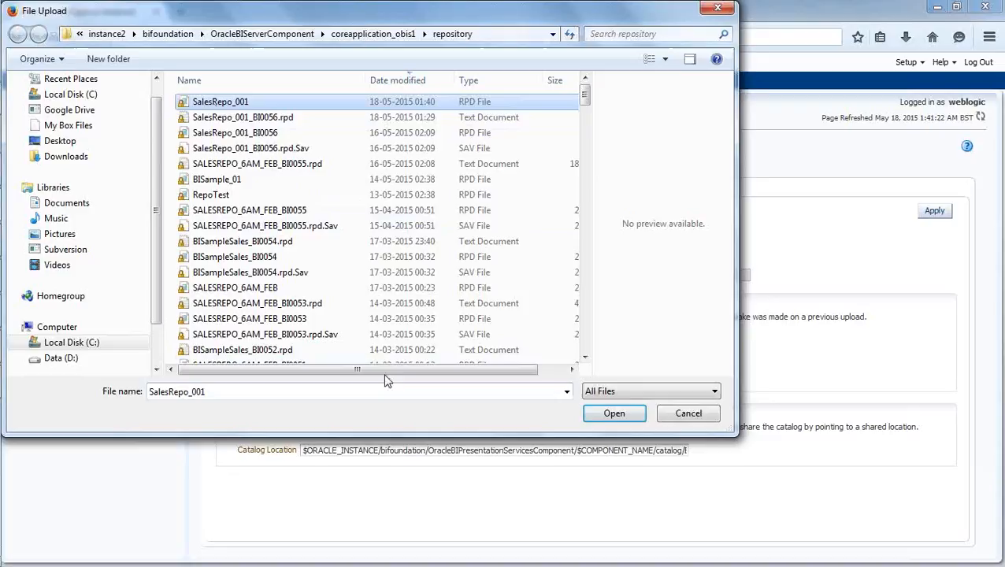
{"action": "left_click", "coordinate": [592, 415]}
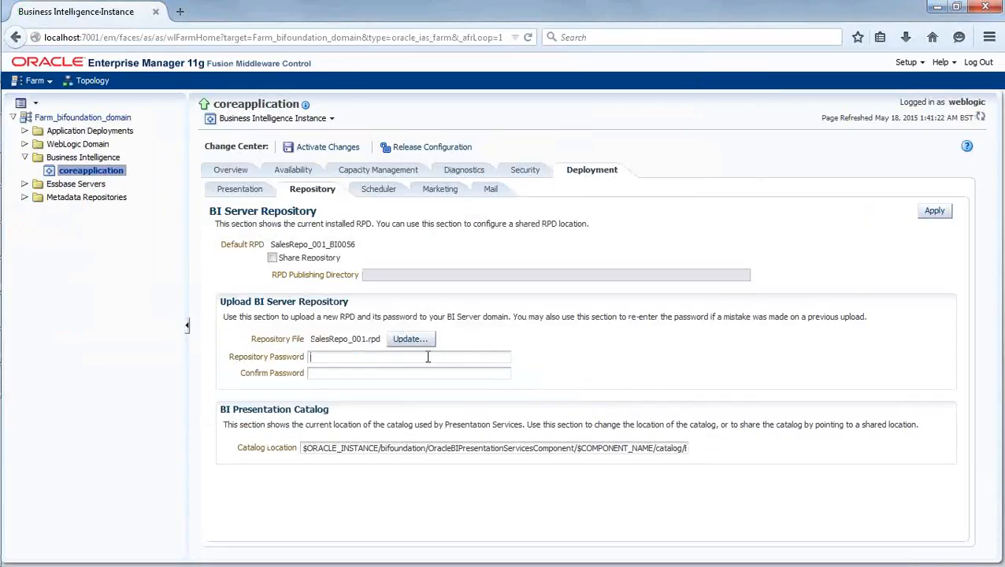
Enter and confirm the repository password, and apply the repository upload.
{"action": "type", "text": "••••••••"}
{"action": "key", "text": "Tab"}
{"action": "type", "text": "••••••••"}
{"action": "left_click", "coordinate": [934, 211]}
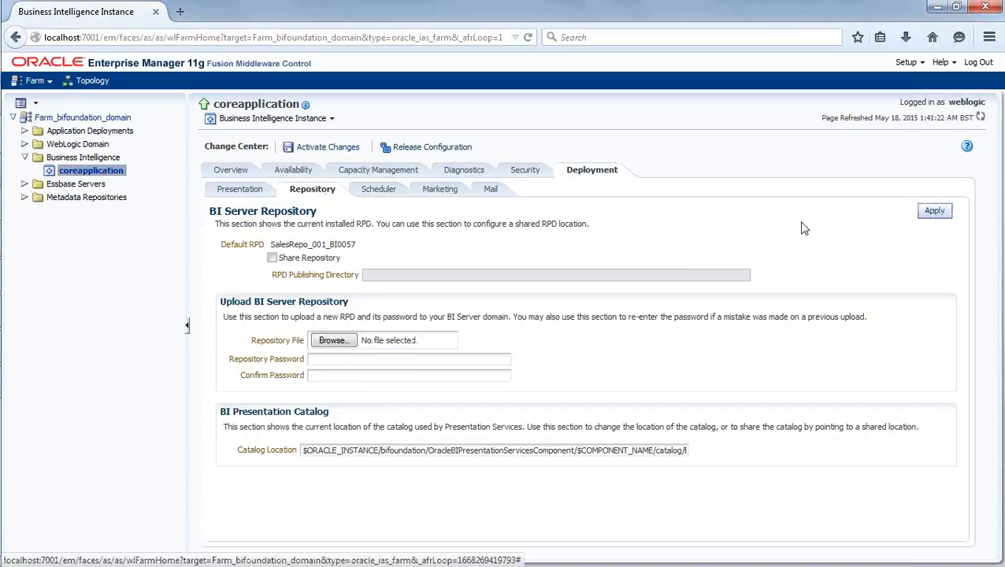
Check the Default RPD suffix, and refresh the repository folder in Windows Explorer to look for the uploaded version.
{"action": "left_click_drag", "start_coordinate": [358, 249], "coordinate": [330, 249]}
{"action": "left_click", "coordinate": [394, 246]}
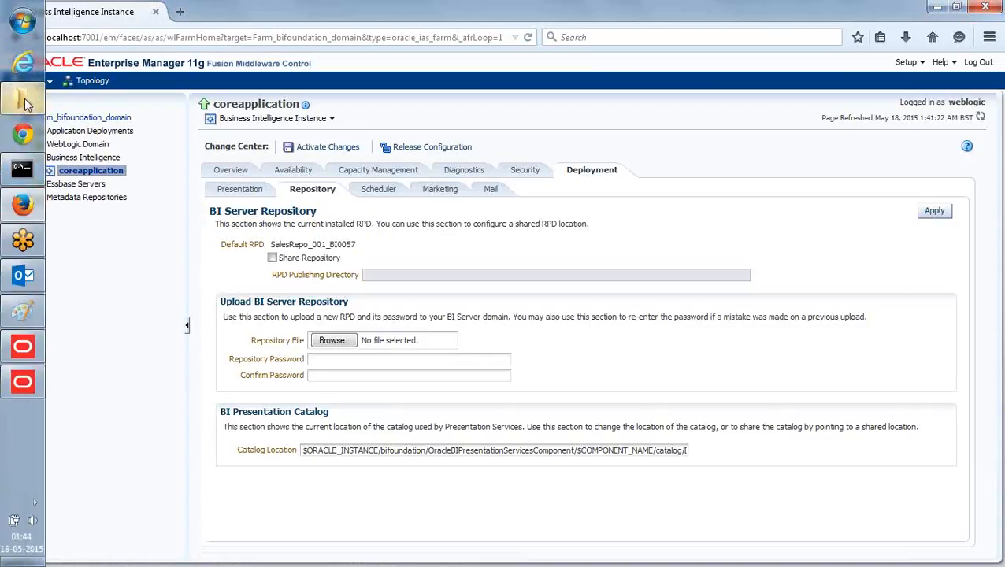
{"action": "left_click", "coordinate": [24, 102]}
{"action": "right_click", "coordinate": [762, 209]}
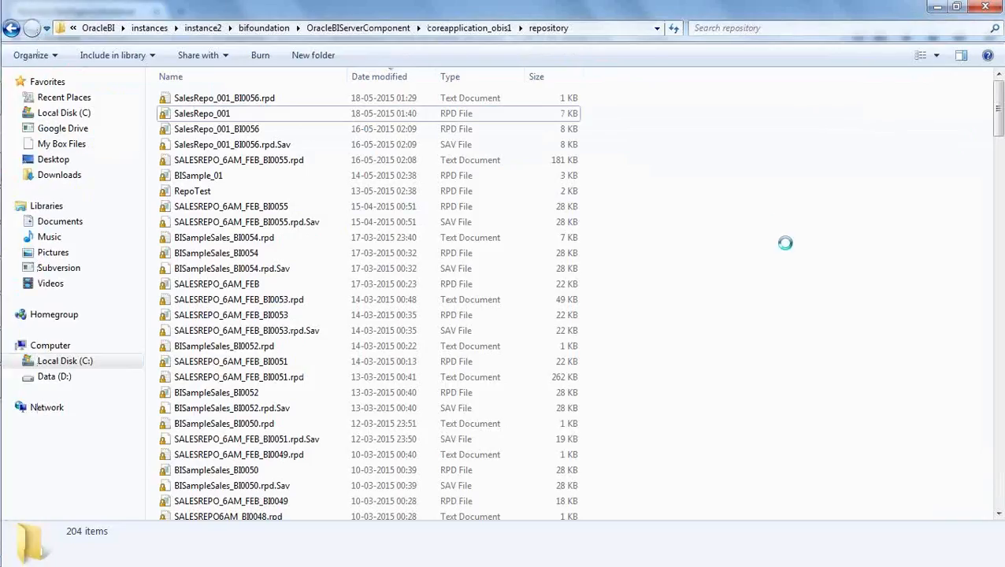
{"action": "left_click", "coordinate": [798, 269]}
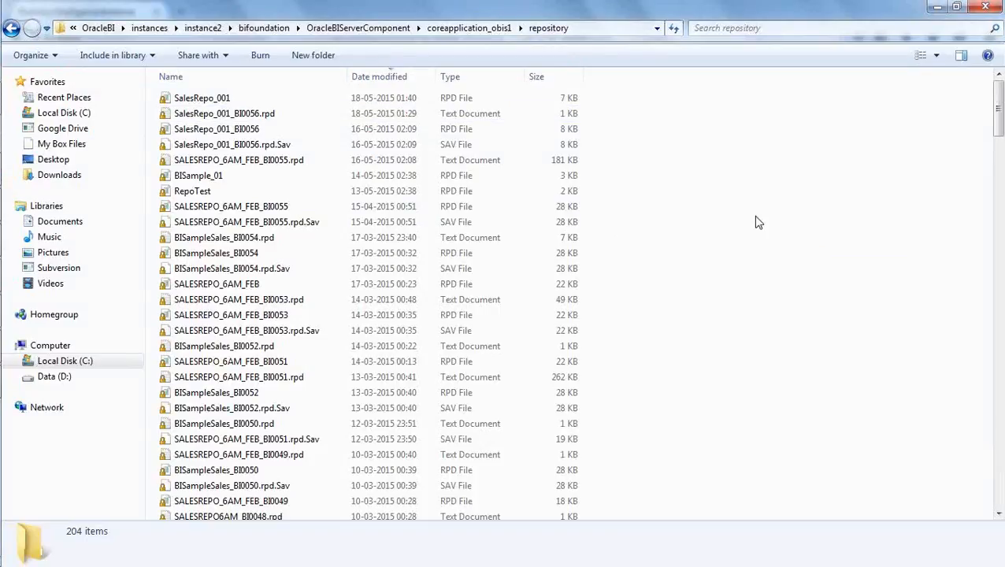
{"action": "right_click", "coordinate": [741, 202]}
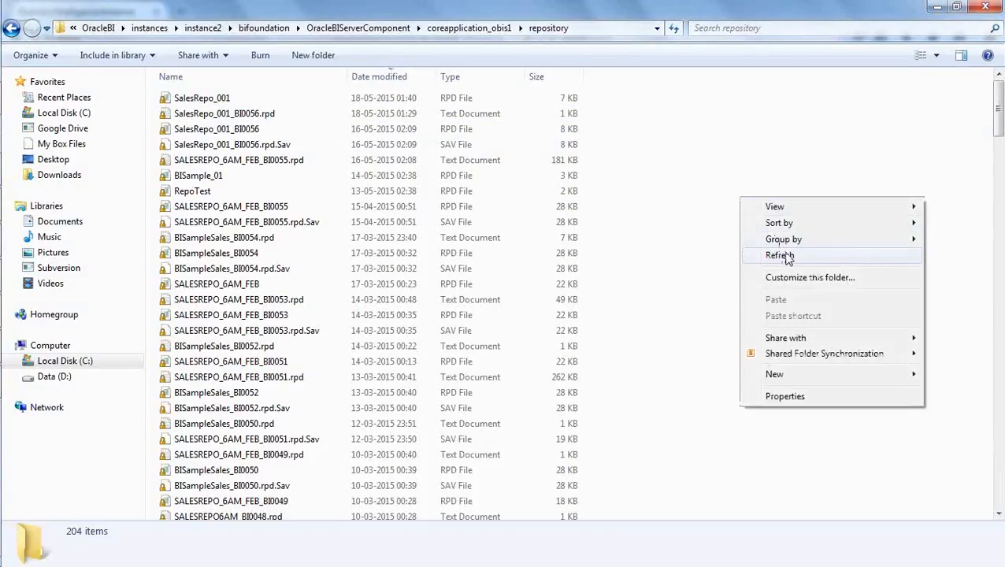
{"action": "left_click", "coordinate": [776, 254]}
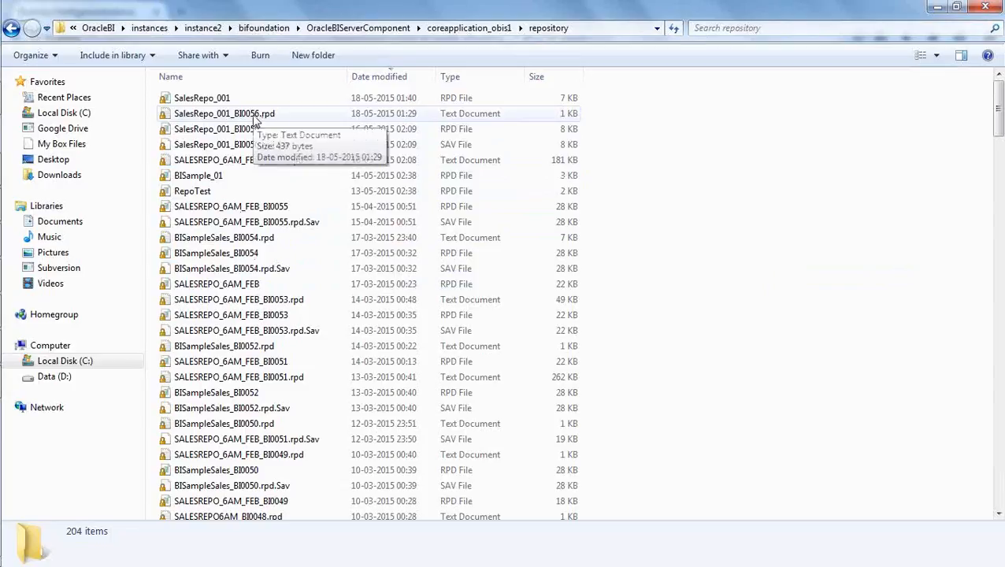
Switch back to Enterprise Manager in Firefox and activate the configuration changes.
{"action": "mouse_move", "coordinate": [3, 168]}
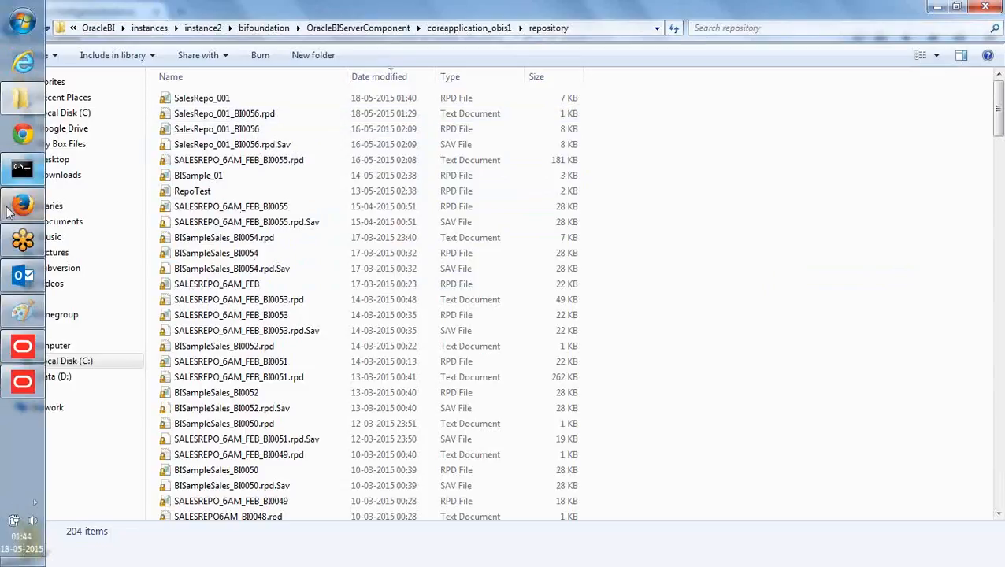
{"action": "left_click", "coordinate": [22, 205]}
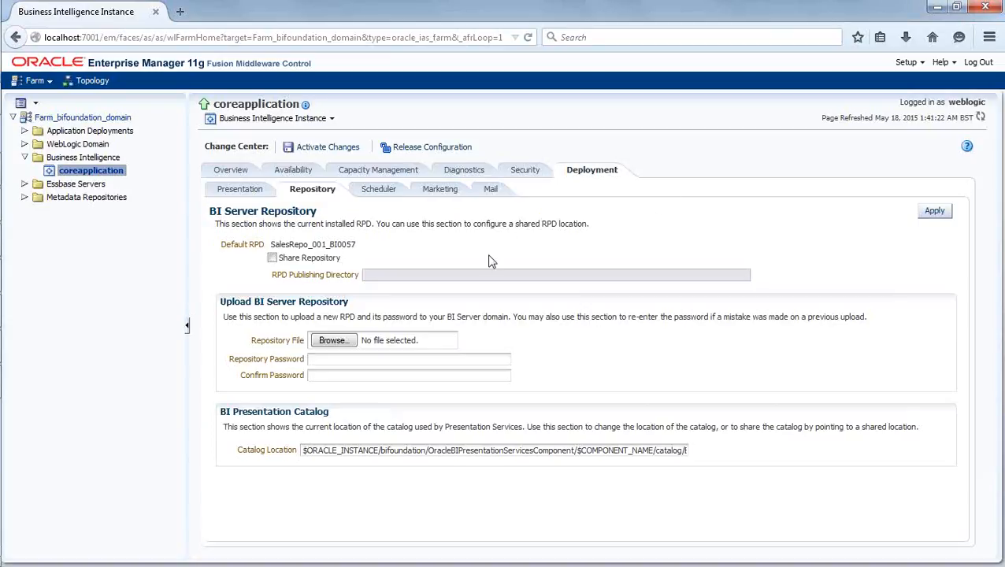
{"action": "left_click", "coordinate": [308, 148]}
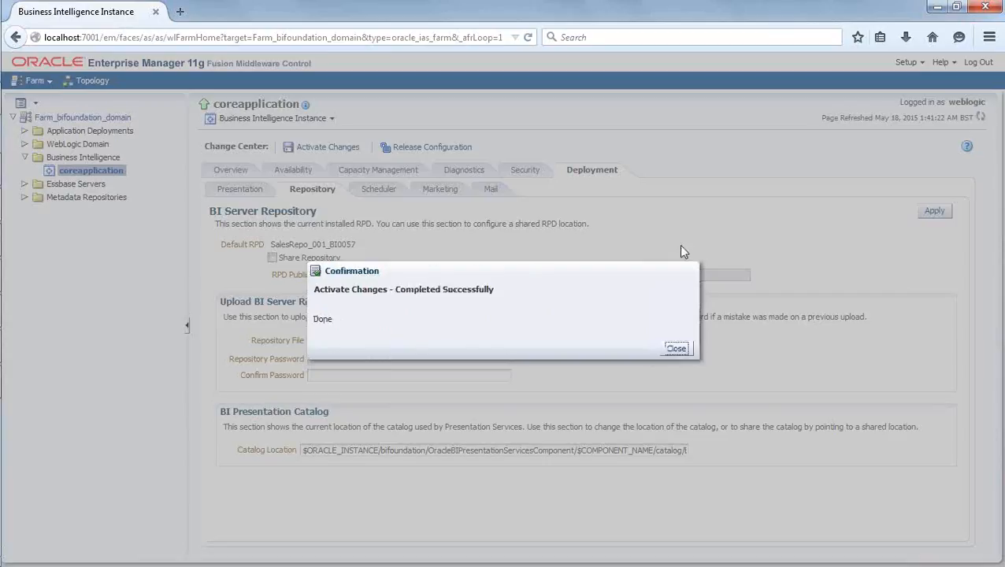
{"action": "left_click", "coordinate": [676, 348]}
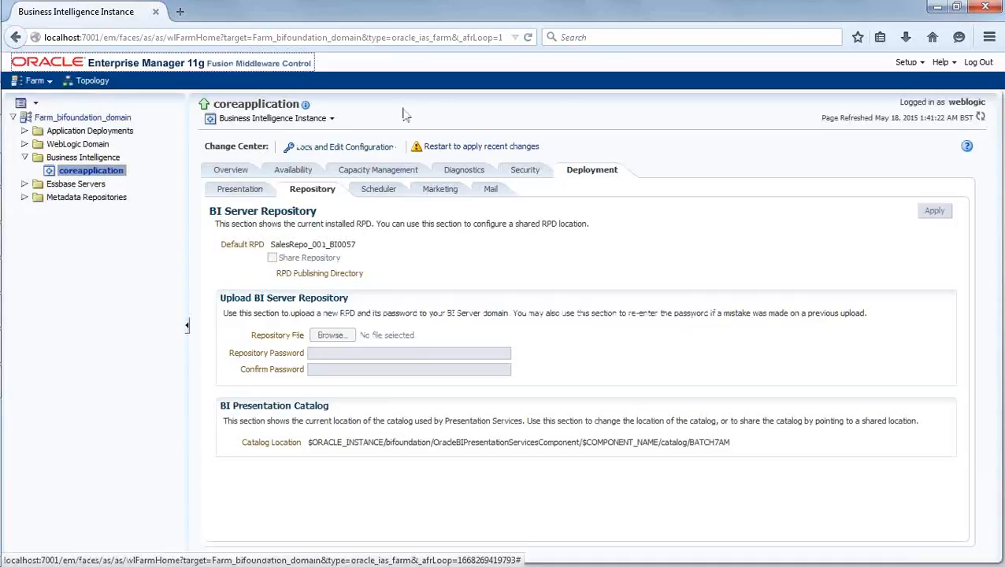
In Windows Explorer, refresh the repository folder again and examine the SalesRepo_001_BI0057 and SalesRepo_001 files.
{"action": "mouse_move", "coordinate": [2, 149]}
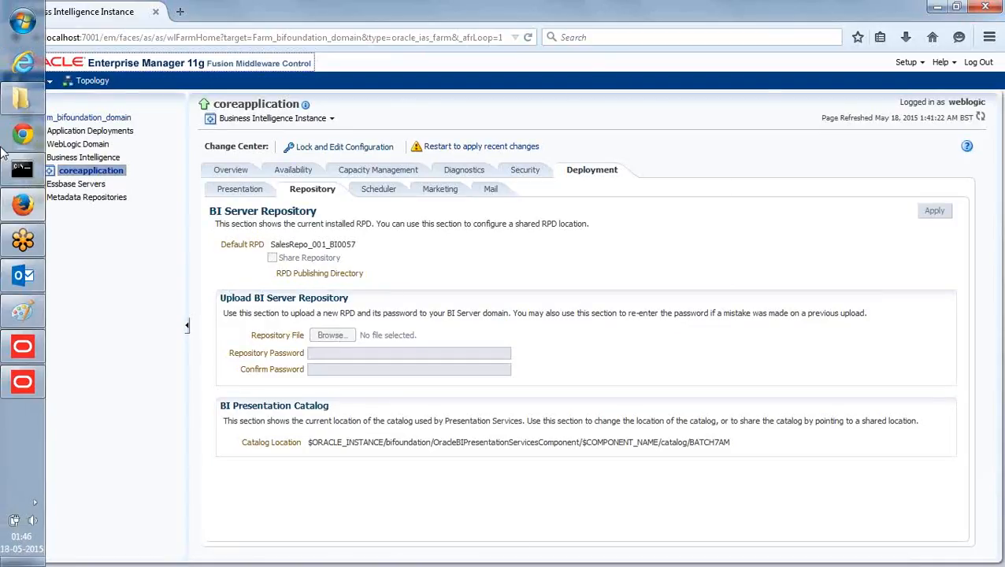
{"action": "left_click", "coordinate": [16, 98]}
{"action": "right_click", "coordinate": [763, 239]}
{"action": "left_click", "coordinate": [797, 292]}
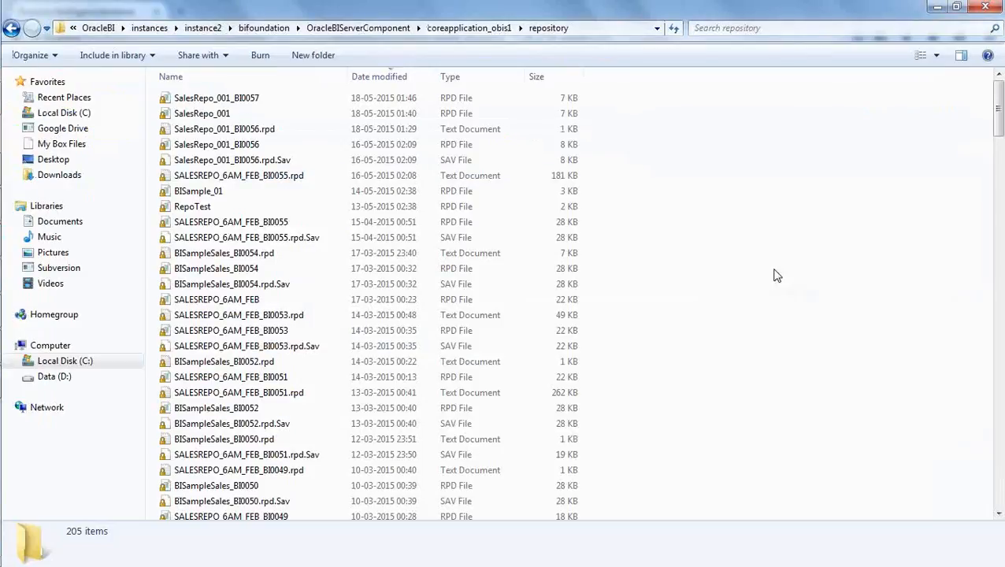
{"action": "left_click", "coordinate": [213, 101]}
{"action": "left_click", "coordinate": [816, 282]}
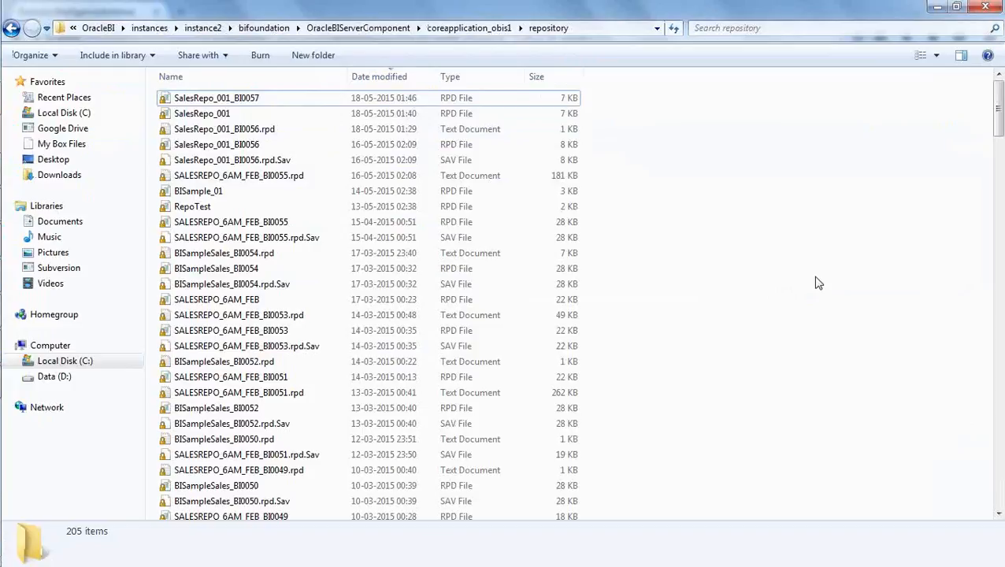
{"action": "left_click", "coordinate": [243, 103]}
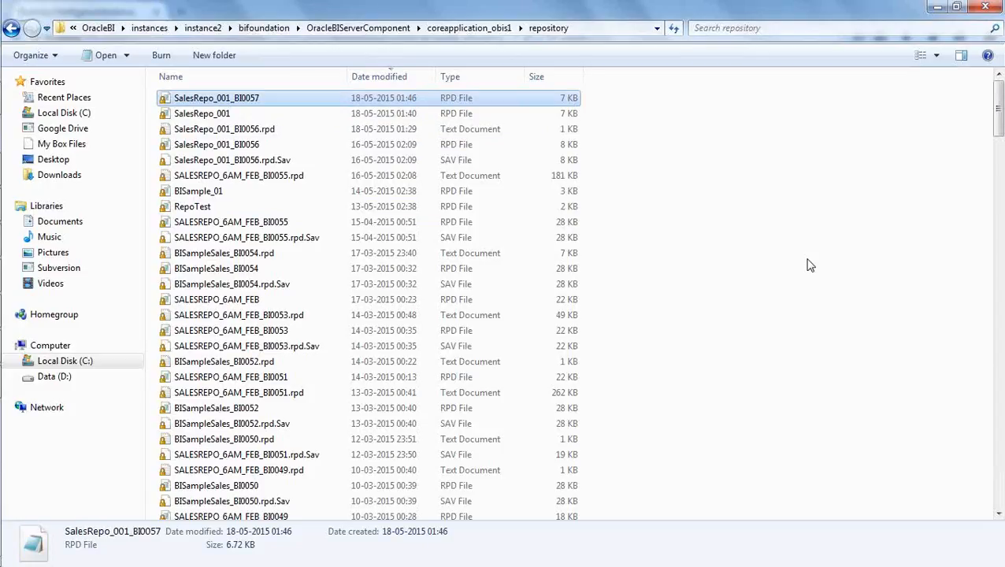
{"action": "left_click", "coordinate": [624, 211]}
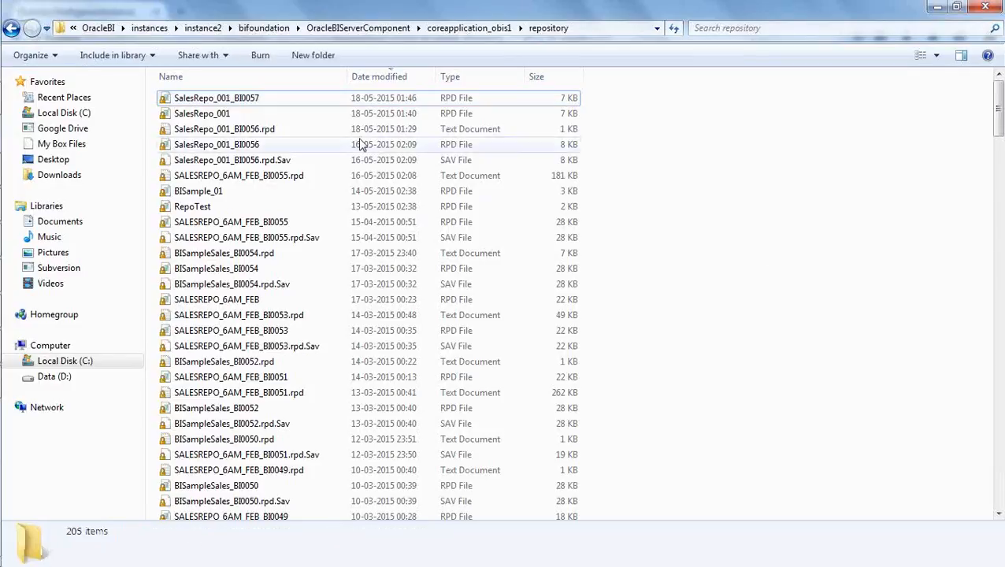
{"action": "left_click", "coordinate": [222, 118]}
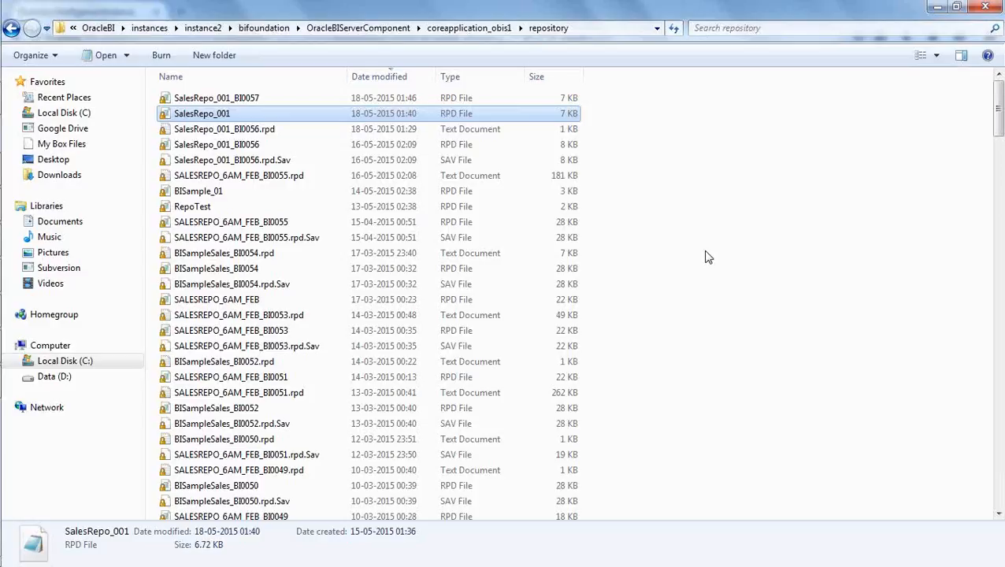
Examine the SalesRepo_001_BI0057 file in the repository folder listing.
{"action": "left_click", "coordinate": [707, 257]}
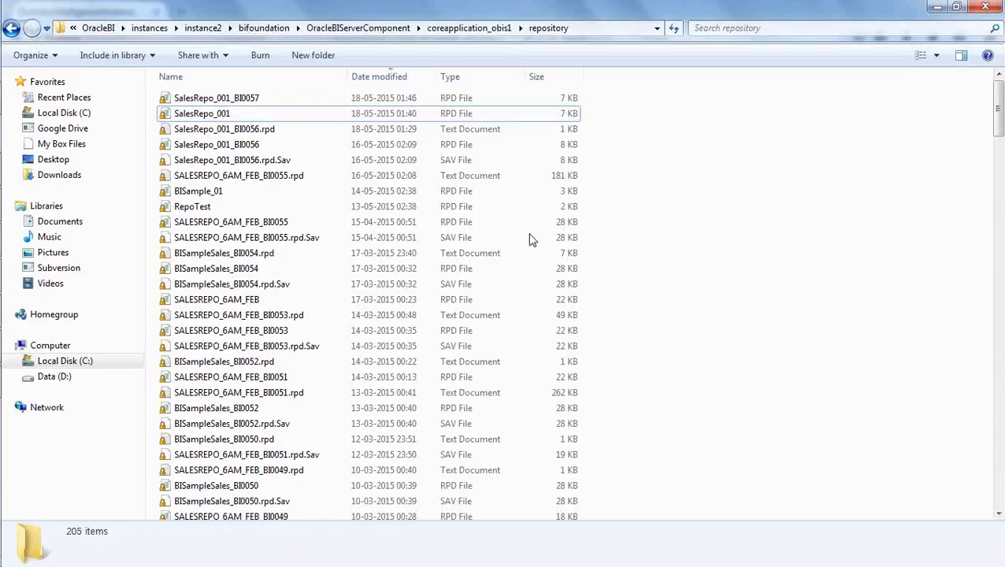
{"action": "left_click", "coordinate": [243, 98]}
{"action": "left_click", "coordinate": [682, 236]}
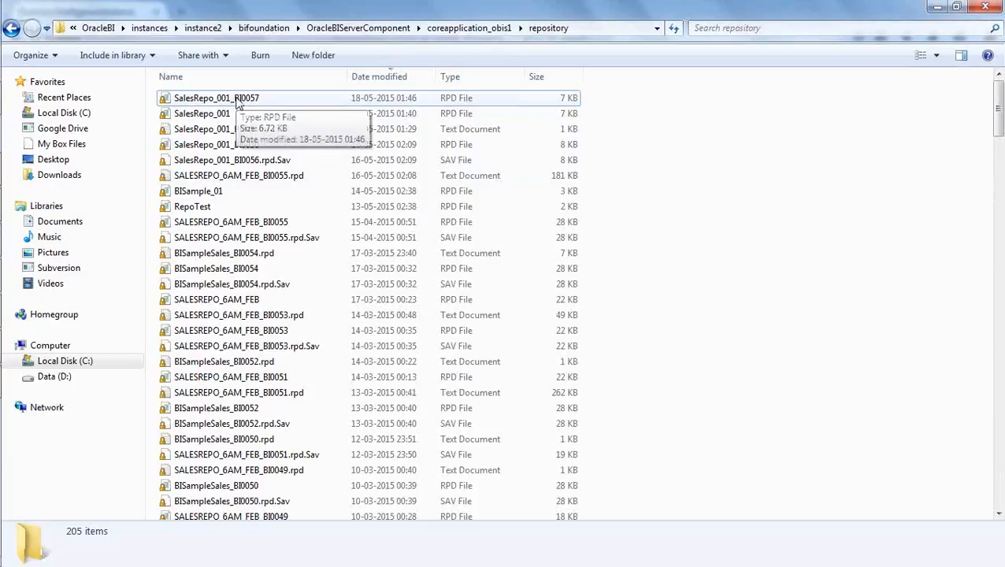
Switch to Enterprise Manager in Firefox and show the coreapplication overview with the system start, stop and restart controls.
{"action": "mouse_move", "coordinate": [4, 158]}
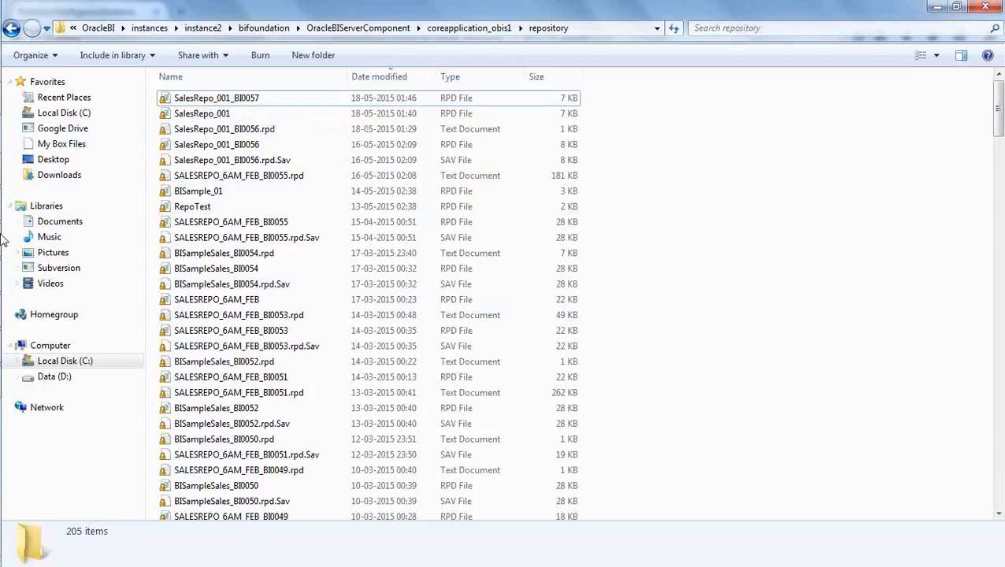
{"action": "left_click", "coordinate": [22, 207]}
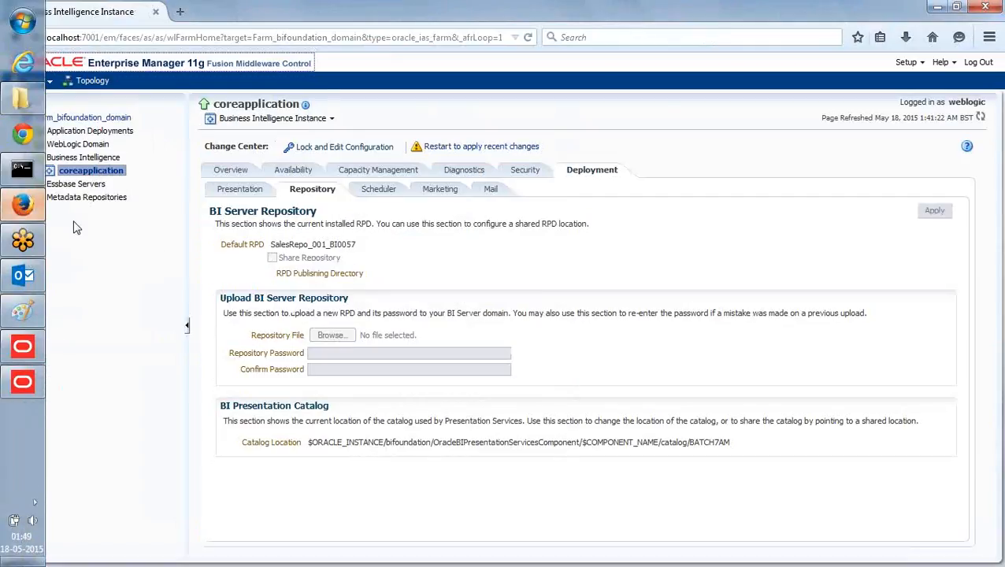
{"action": "left_click", "coordinate": [233, 173]}
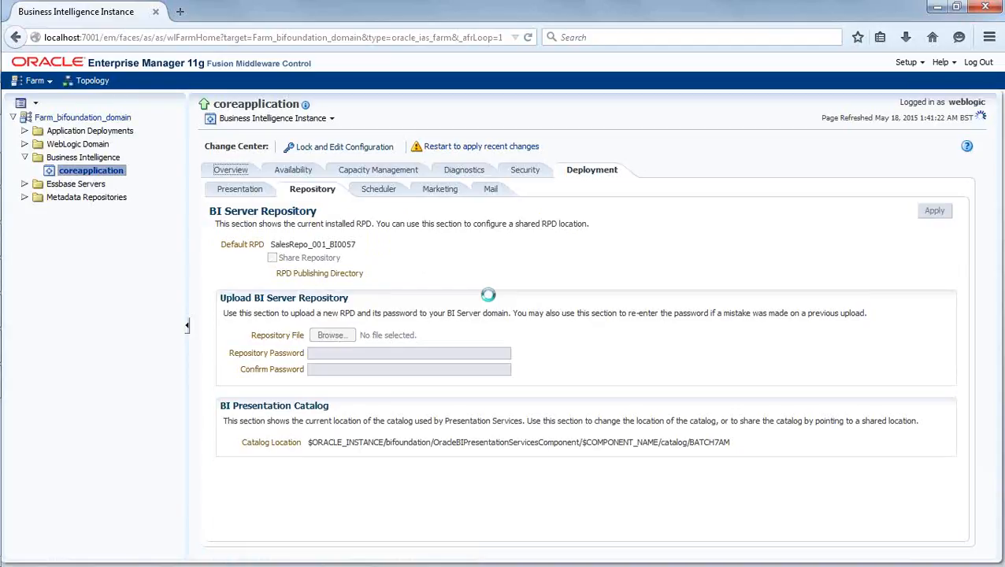
{"action": "mouse_move", "coordinate": [22, 227]}
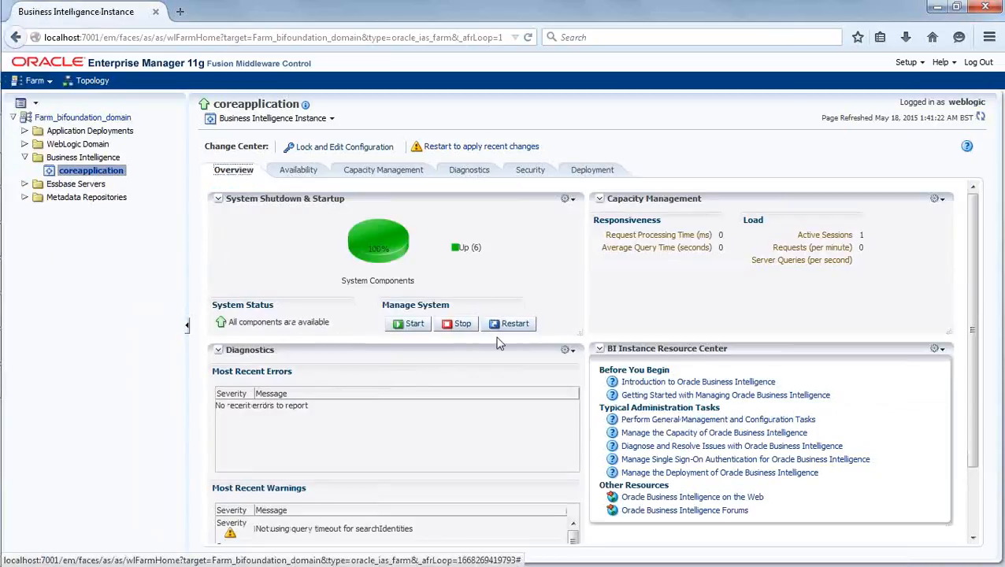
In a new Windows Explorer window, browse to C:\OracleBI\instances\instance2\bin to view the opmnctl batch file.
{"action": "mouse_move", "coordinate": [28, 314]}
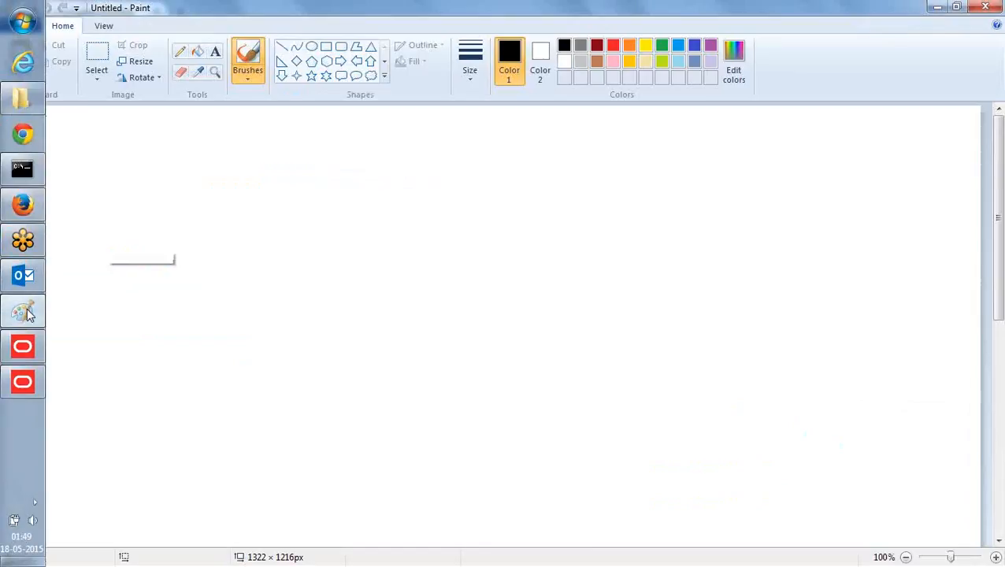
{"action": "left_click", "coordinate": [28, 313]}
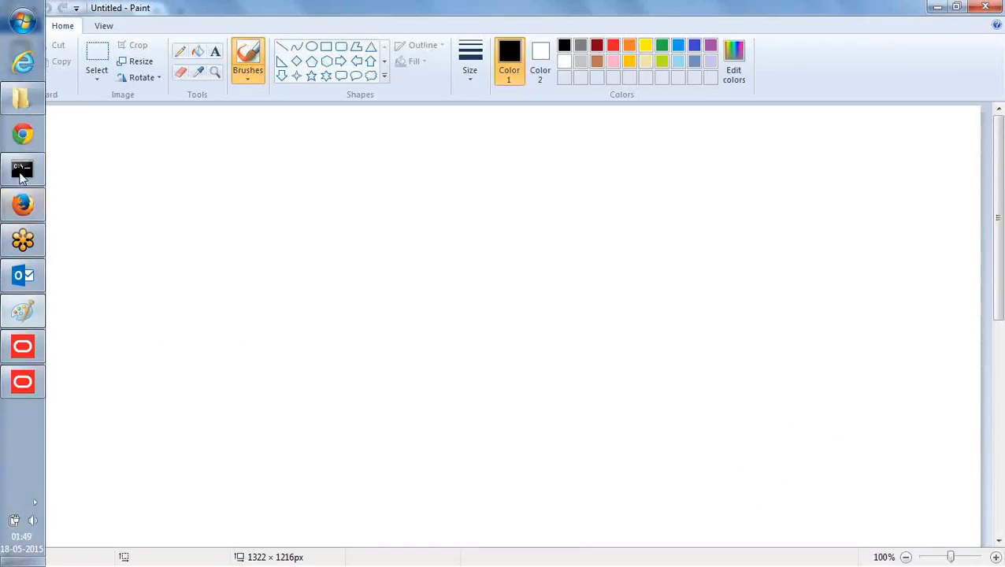
{"action": "left_click", "coordinate": [20, 98]}
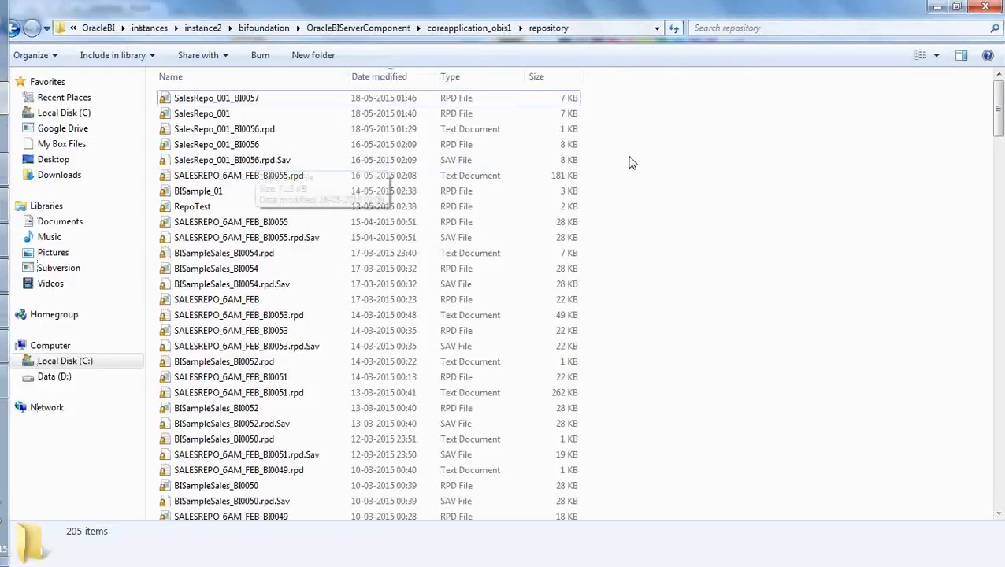
{"action": "key", "text": "super+e"}
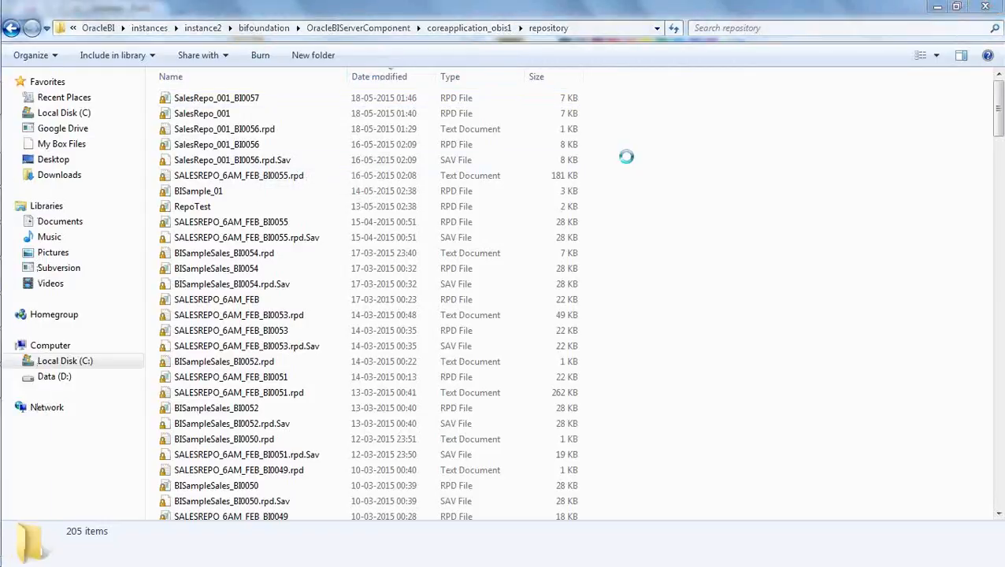
{"action": "left_click", "coordinate": [66, 363]}
{"action": "double_click", "coordinate": [193, 362]}
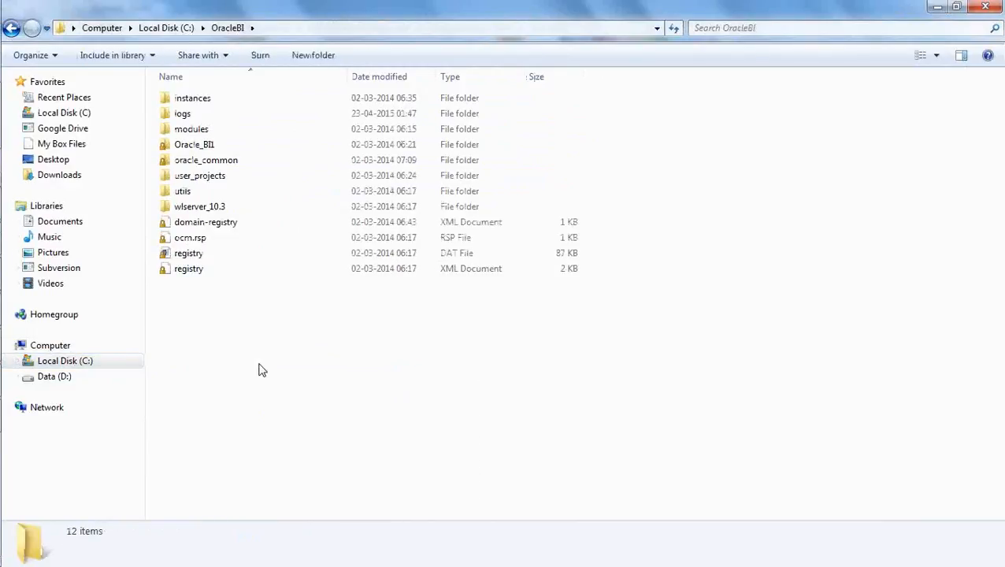
{"action": "double_click", "coordinate": [202, 103]}
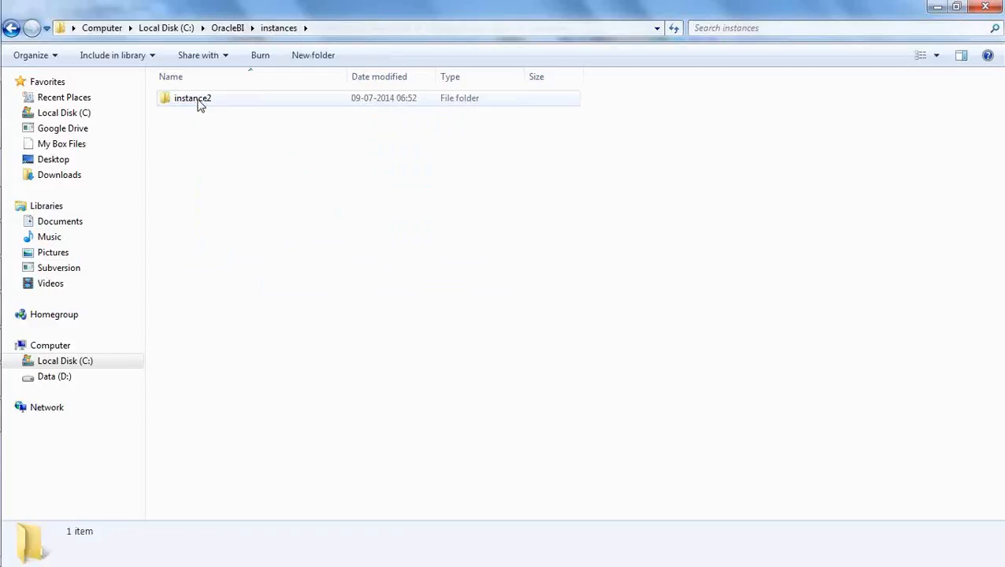
{"action": "double_click", "coordinate": [201, 106]}
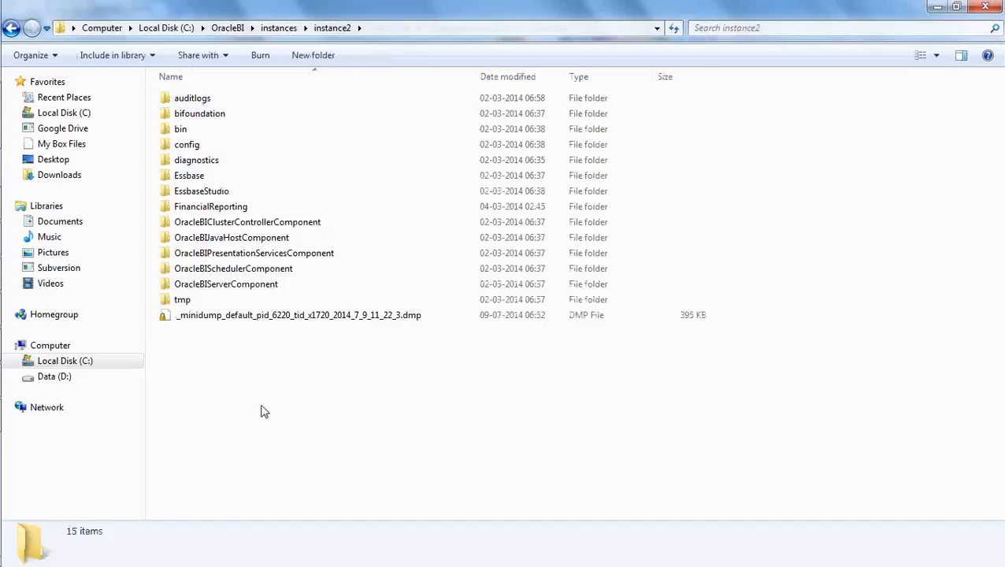
{"action": "double_click", "coordinate": [175, 136]}
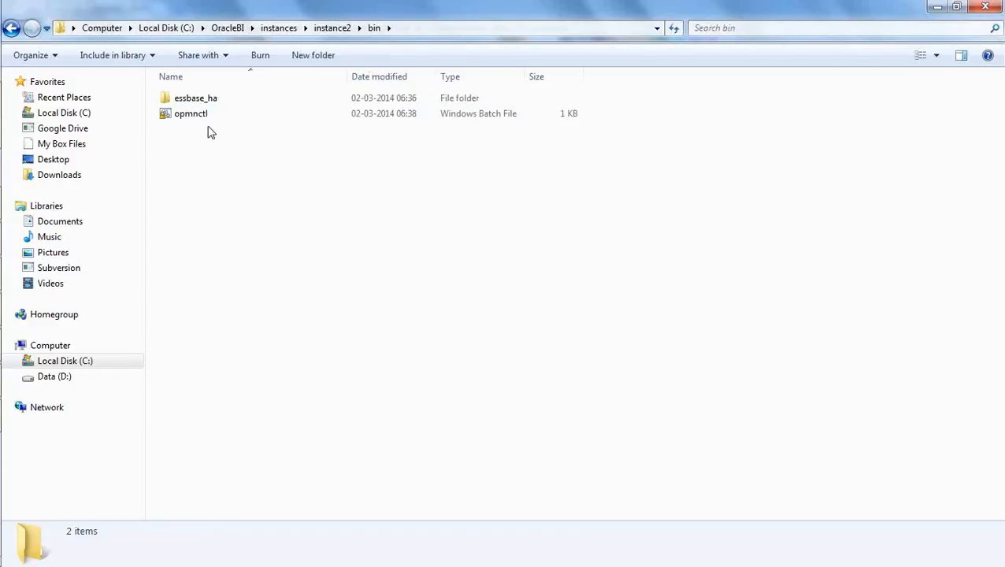
Switch to Paint and write "OPMN ( Oracle Process Manager)" near the canvas top, widening the text box to fit one line.
{"action": "mouse_move", "coordinate": [3, 188]}
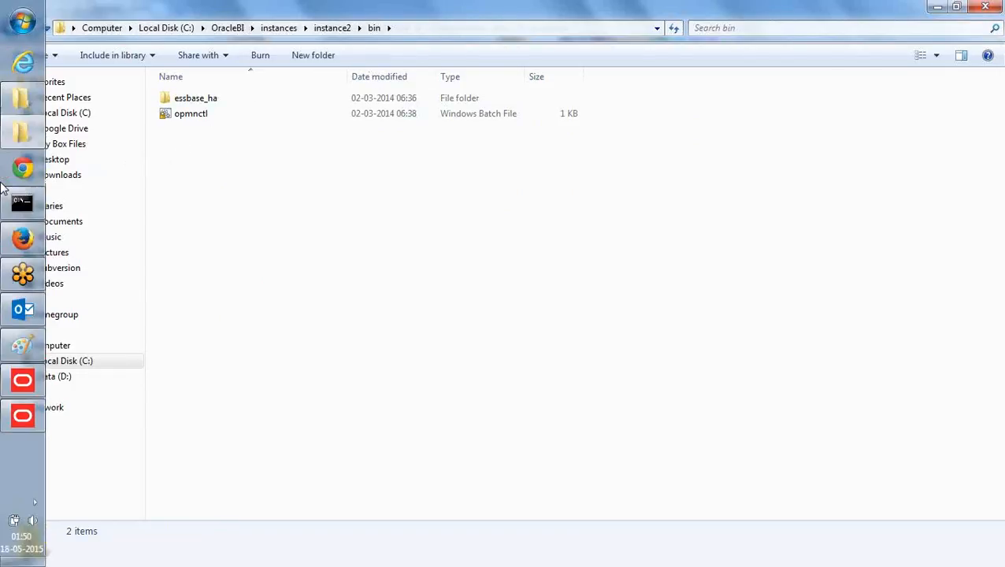
{"action": "left_click", "coordinate": [29, 353]}
{"action": "left_click", "coordinate": [215, 52]}
{"action": "left_click_drag", "start_coordinate": [205, 144], "coordinate": [270, 190]}
{"action": "type", "text": "OPMN ("}
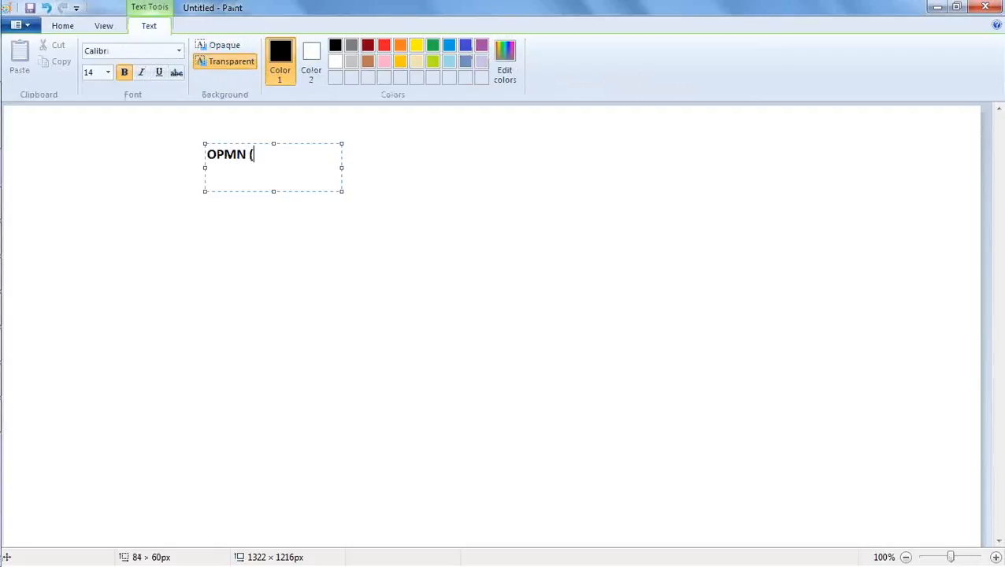
{"action": "type", "text": " Oracle Process Manager"}
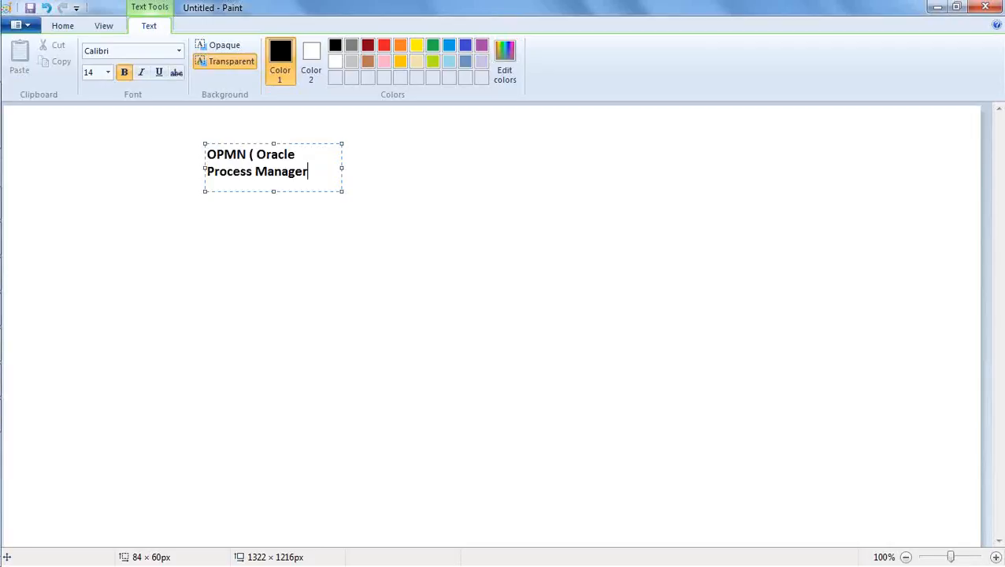
{"action": "type", "text": ")"}
{"action": "left_click_drag", "start_coordinate": [340, 168], "coordinate": [477, 147]}
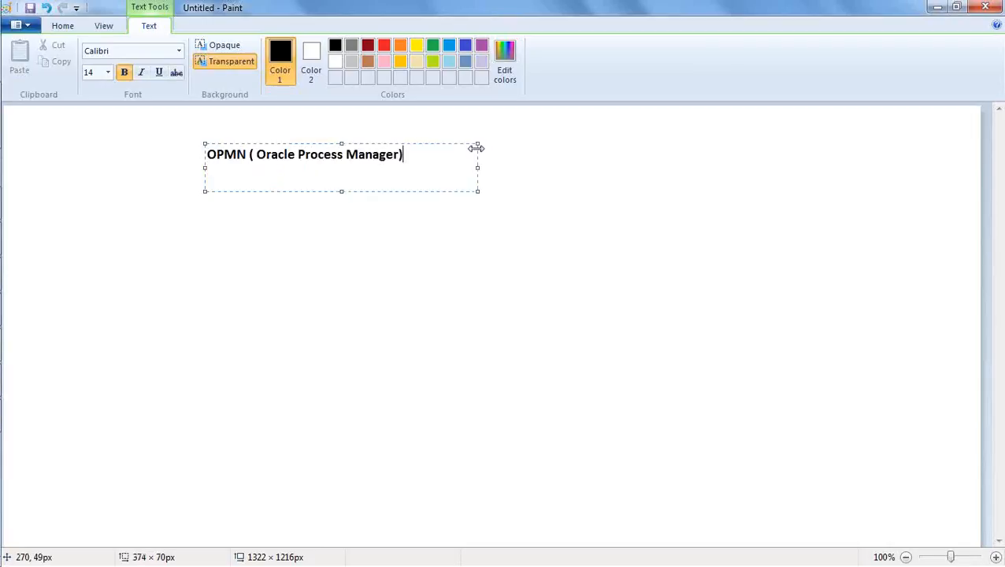
Add the line "Oracle APPlication server 10g Instance" below the OPMN text, leaving a blank line between them.
{"action": "key", "text": "Return"}
{"action": "key", "text": "Return"}
{"action": "type", "text": "Oracle APPl"}
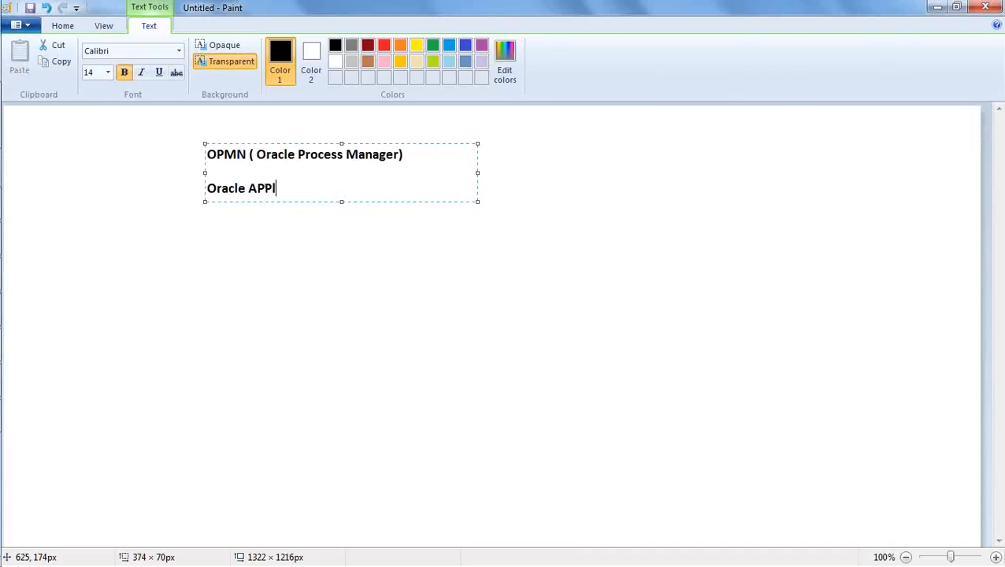
{"action": "key", "text": "BackSpace"}
{"action": "type", "text": "lication server 10g "}
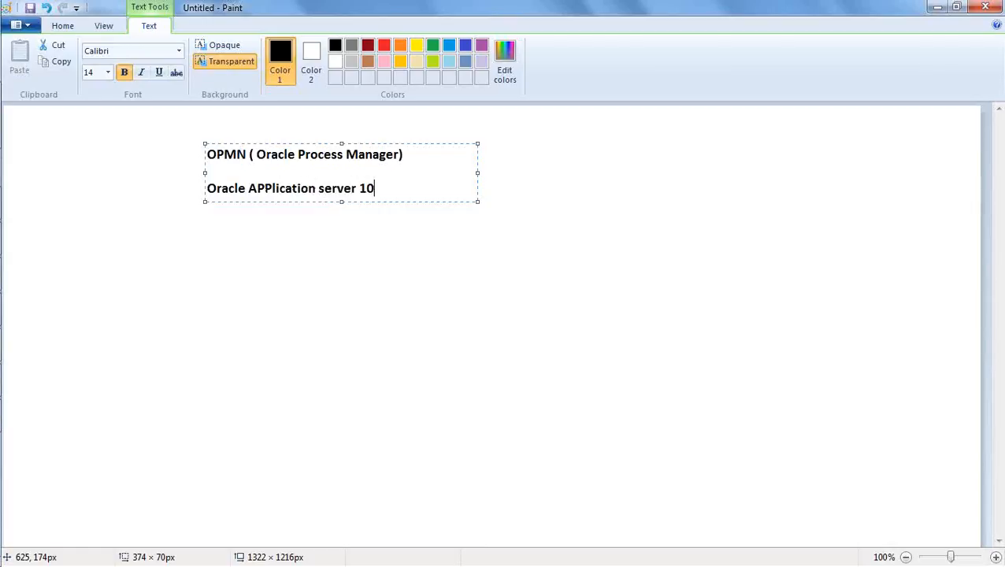
{"action": "type", "text": "Instance"}
{"action": "left_click", "coordinate": [428, 281]}
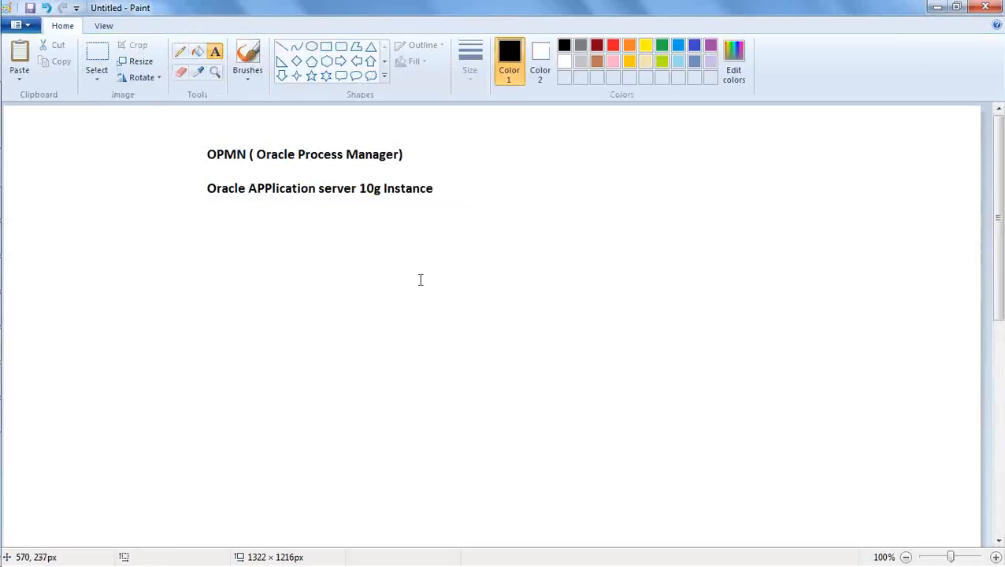
Draw a rectangle about 290 × 154 px below and right of the text, and label it "OBIEE10g" above its upper edge.
{"action": "left_click", "coordinate": [326, 46]}
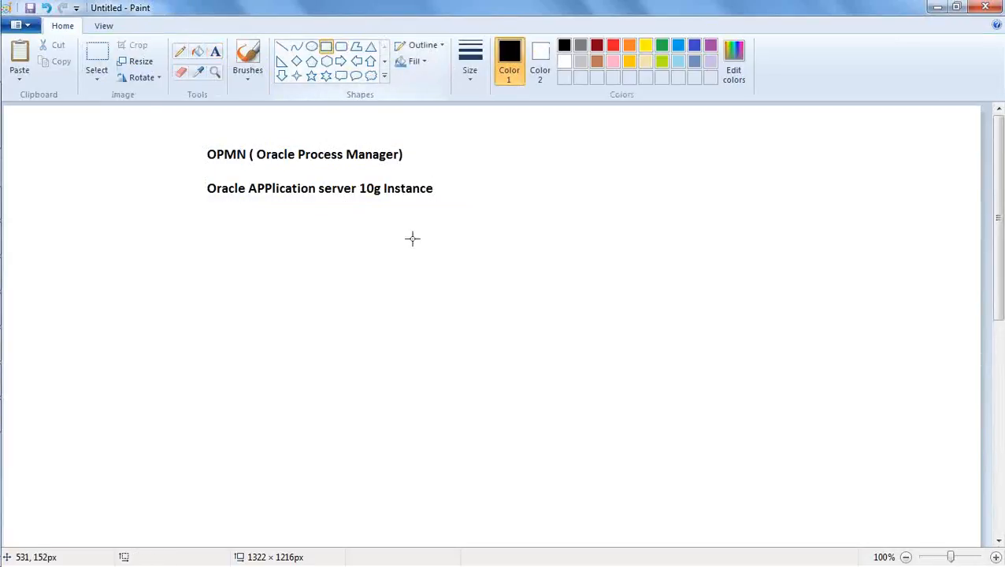
{"action": "left_click_drag", "start_coordinate": [485, 288], "coordinate": [699, 402]}
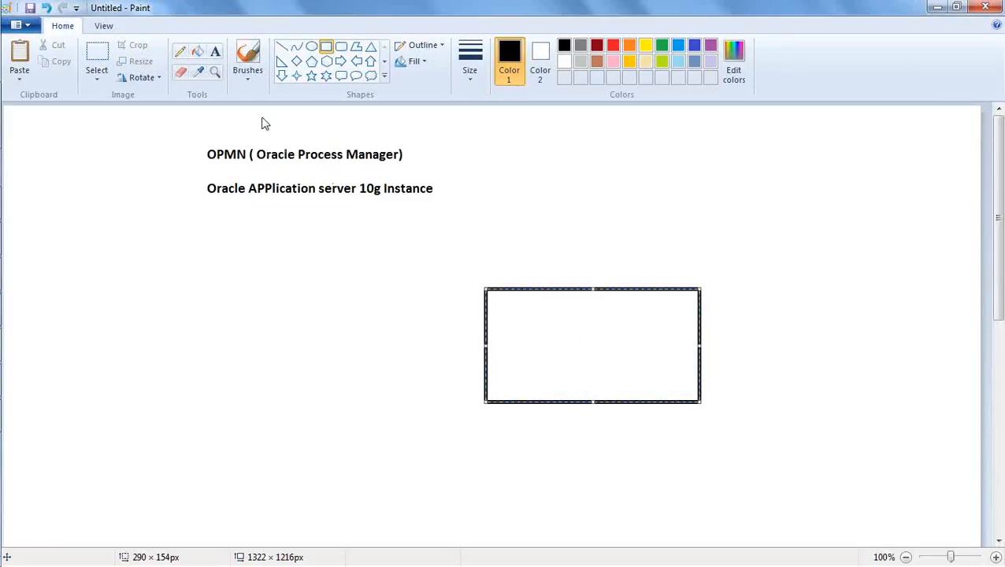
{"action": "left_click", "coordinate": [215, 52]}
{"action": "left_click_drag", "start_coordinate": [538, 261], "coordinate": [553, 271]}
{"action": "type", "text": "OBIR"}
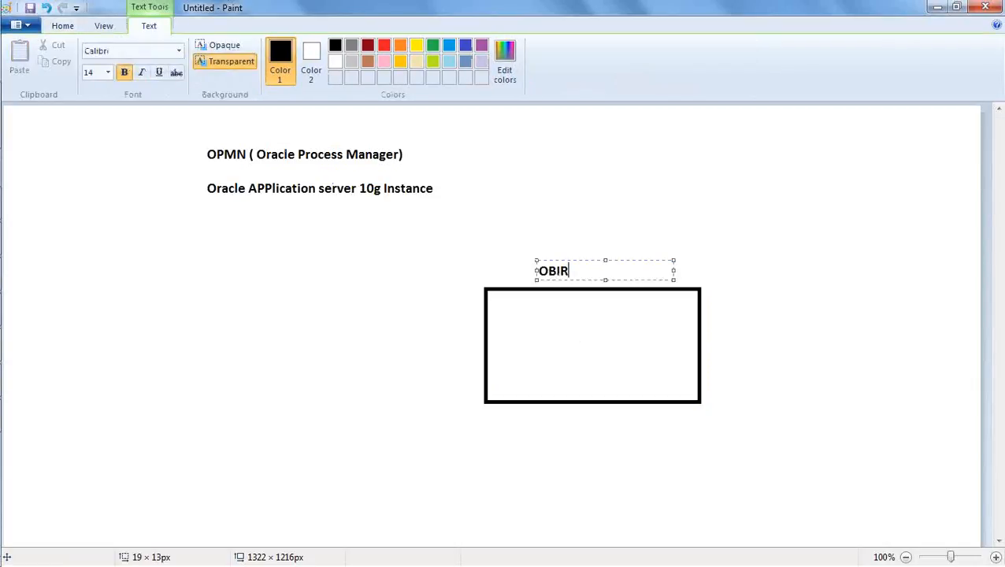
{"action": "key", "text": "BackSpace"}
{"action": "type", "text": "EE10g"}
{"action": "left_click_drag", "start_coordinate": [565, 259], "coordinate": [576, 258]}
{"action": "left_click", "coordinate": [730, 320]}
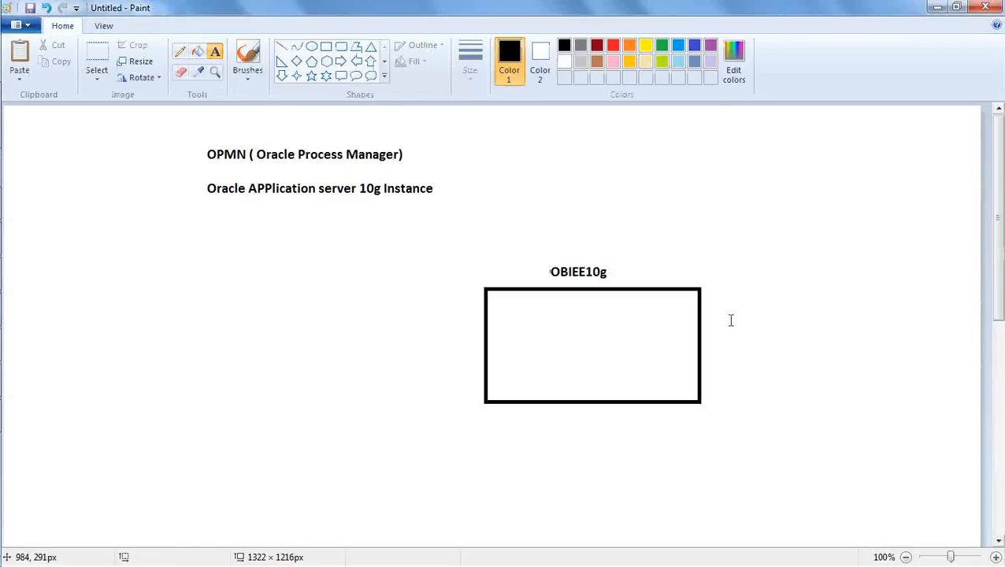
Write "Oracle App Server 10g" inside the OBIEE10g rectangle, centred along its lower edge.
{"action": "left_click_drag", "start_coordinate": [535, 379], "coordinate": [570, 388]}
{"action": "type", "text": "Oracle App"}
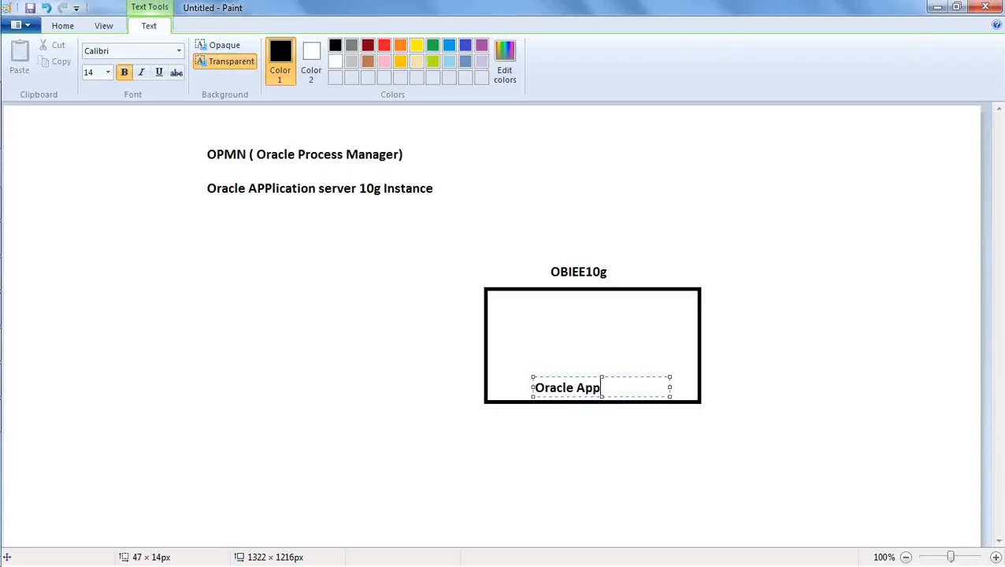
{"action": "type", "text": " Server 10g"}
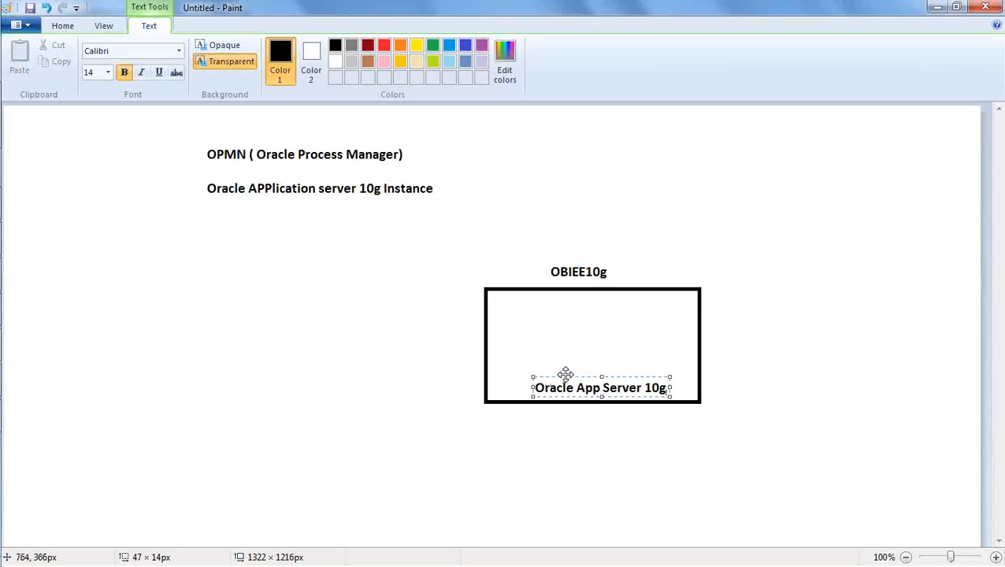
{"action": "left_click_drag", "start_coordinate": [569, 375], "coordinate": [562, 373]}
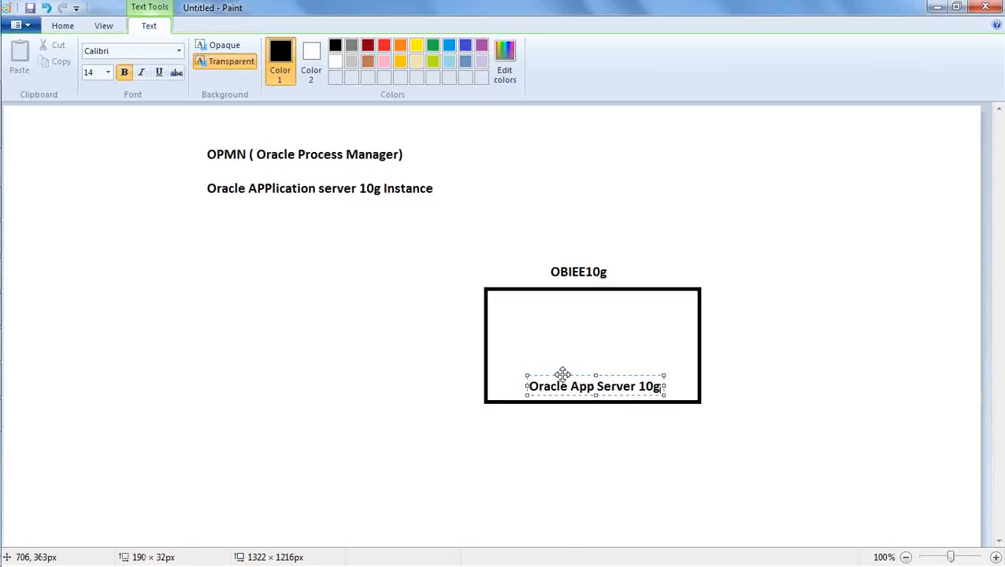
{"action": "left_click", "coordinate": [590, 431]}
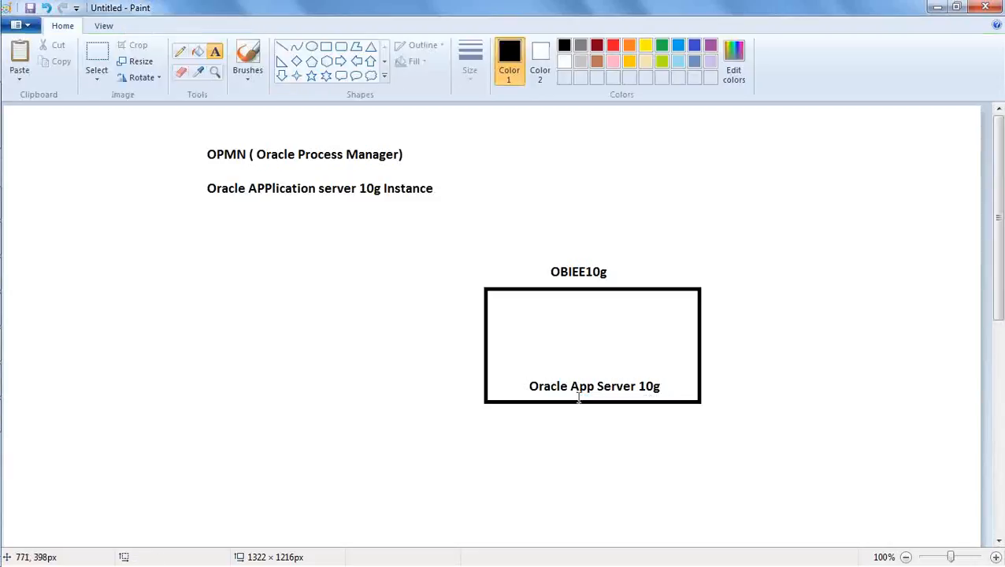
Write "OPMN" in the upper part of the OBIEE10g rectangle, centred over the app server text.
{"action": "left_click", "coordinate": [551, 307]}
{"action": "type", "text": "OPMN"}
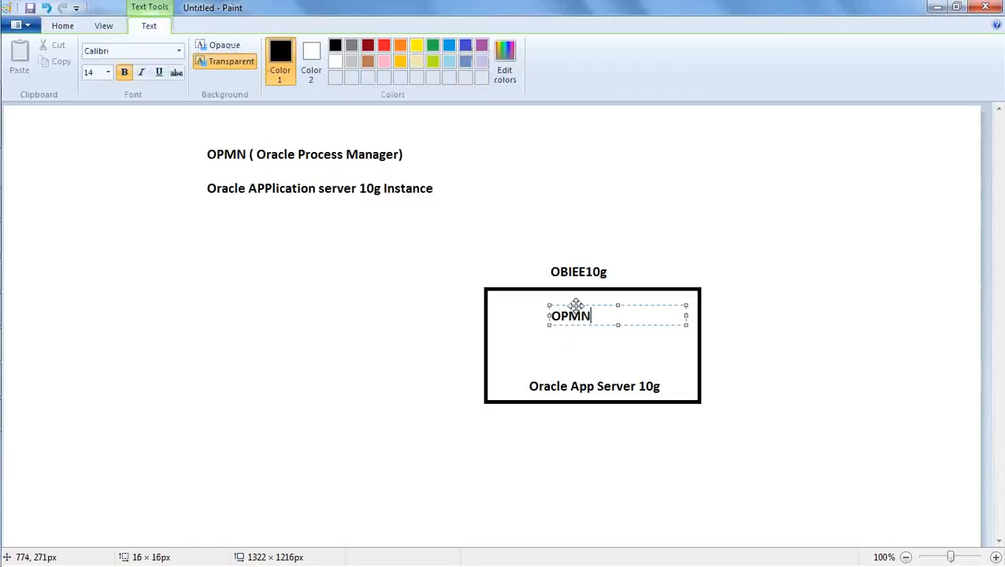
{"action": "left_click_drag", "start_coordinate": [576, 305], "coordinate": [593, 305]}
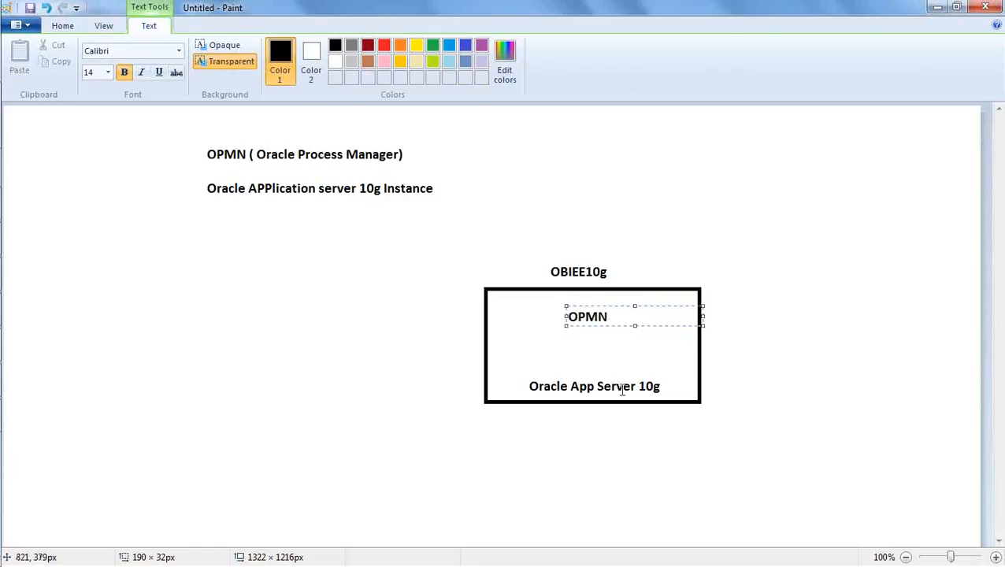
{"action": "left_click", "coordinate": [635, 419]}
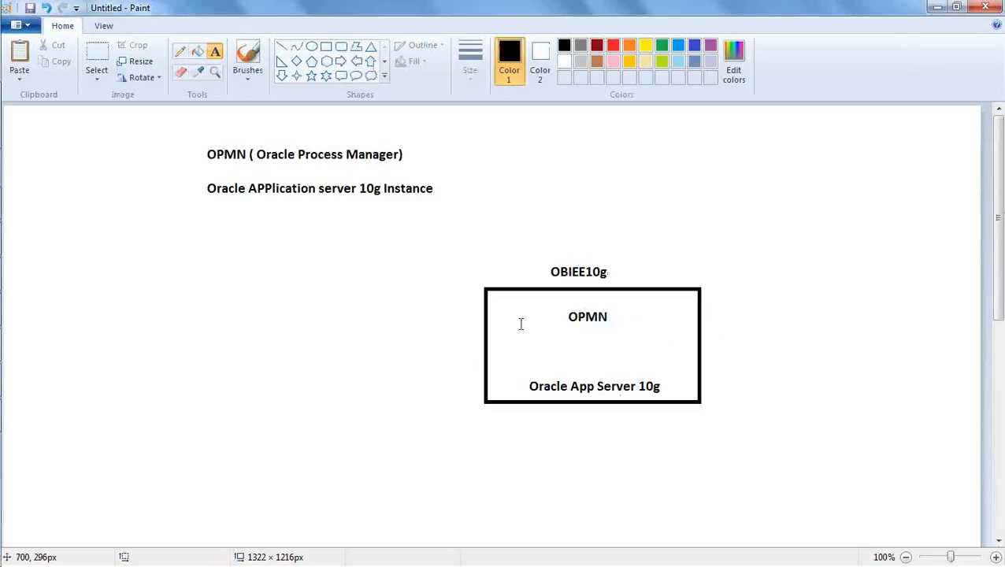
Draw a rectangle about 150 × 147 px to the left of the OBIEE10g box, and label it "Weblogic" above its upper edge.
{"action": "left_click", "coordinate": [325, 45]}
{"action": "left_click_drag", "start_coordinate": [296, 283], "coordinate": [408, 393]}
{"action": "left_click_drag", "start_coordinate": [375, 350], "coordinate": [339, 352]}
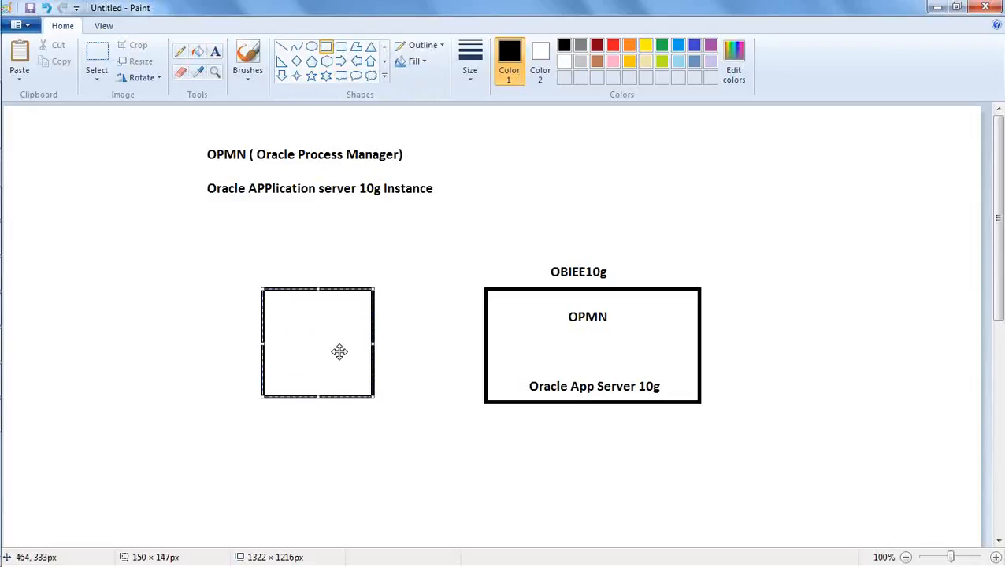
{"action": "left_click", "coordinate": [215, 52]}
{"action": "left_click", "coordinate": [280, 258]}
{"action": "type", "text": "Weblogic"}
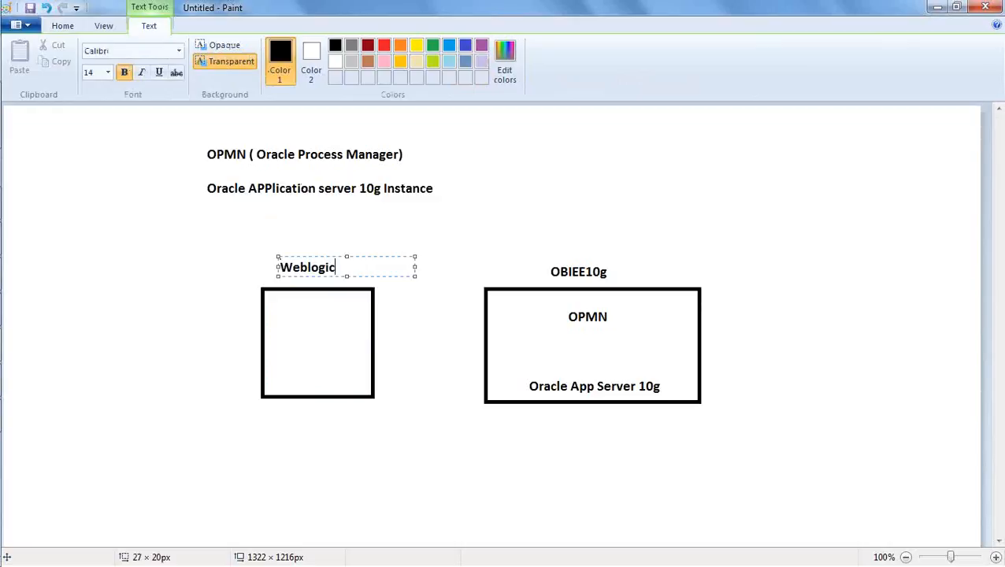
{"action": "left_click", "coordinate": [365, 453]}
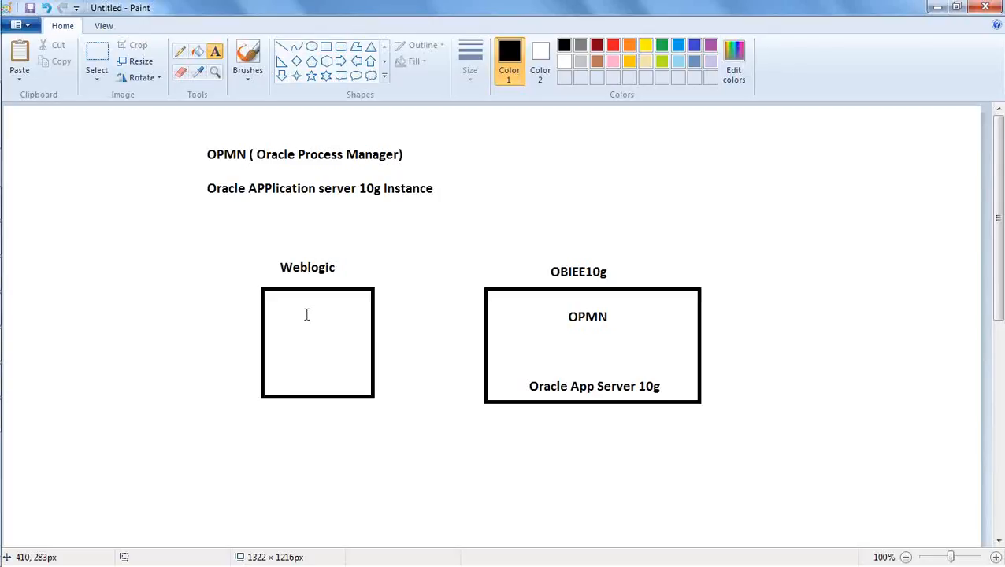
Write "/Analytics", "/em" and "/console" on three consecutive lines inside the Weblogic rectangle.
{"action": "left_click_drag", "start_coordinate": [281, 300], "coordinate": [312, 317]}
{"action": "type", "text": "/"}
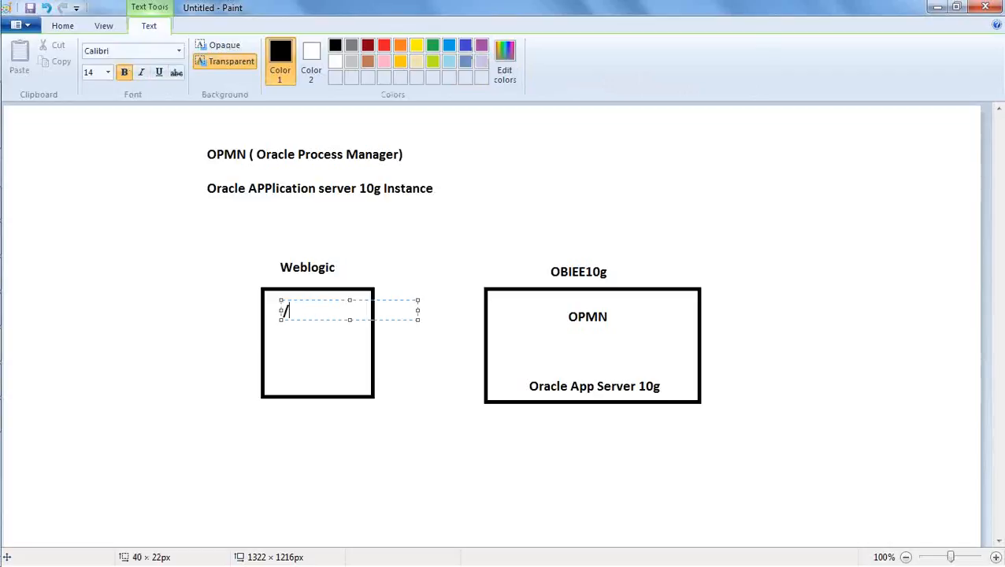
{"action": "type", "text": "Analytics"}
{"action": "key", "text": "Return"}
{"action": "type", "text": "/E"}
{"action": "key", "text": "BackSpace"}
{"action": "type", "text": "em"}
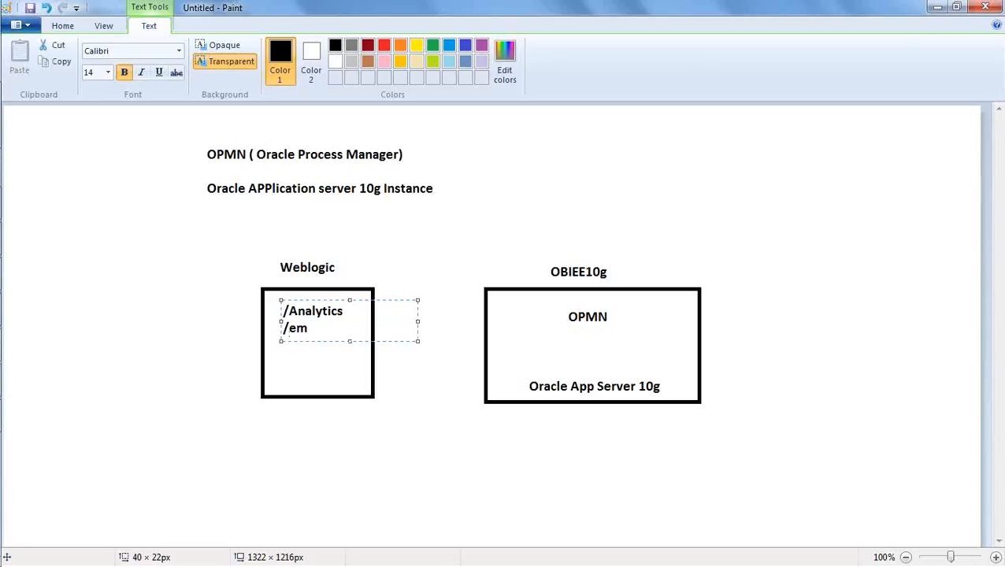
{"action": "key", "text": "Return"}
{"action": "type", "text": "/console"}
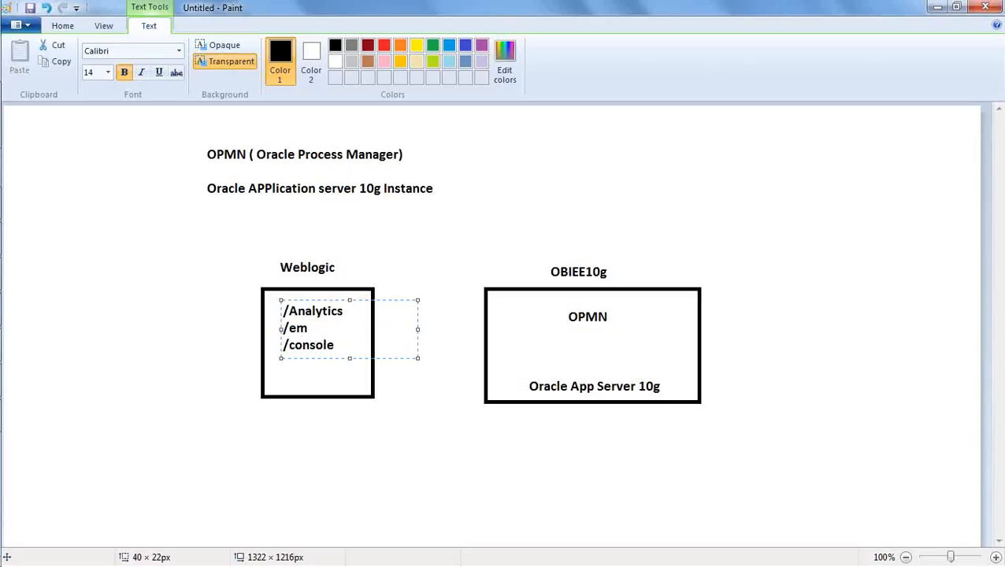
Insert a blank line after "/Analytics" and after "/em" to spread the three entries over the Weblogic rectangle's height.
{"action": "left_click", "coordinate": [342, 311]}
{"action": "key", "text": "Return"}
{"action": "key", "text": "Right"}
{"action": "key", "text": "Right"}
{"action": "key", "text": "Right"}
{"action": "key", "text": "Right"}
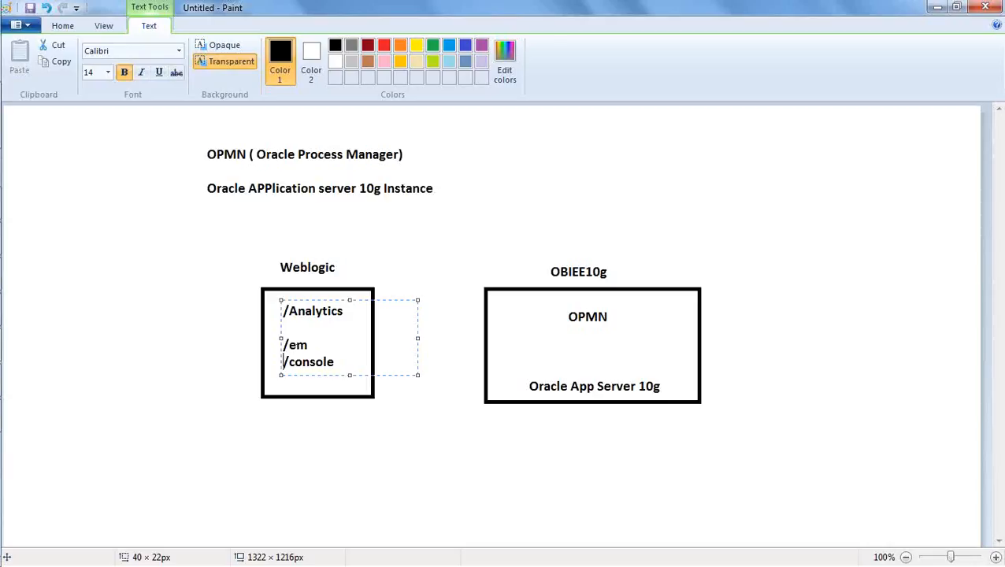
{"action": "left_click", "coordinate": [310, 340]}
{"action": "key", "text": "Return"}
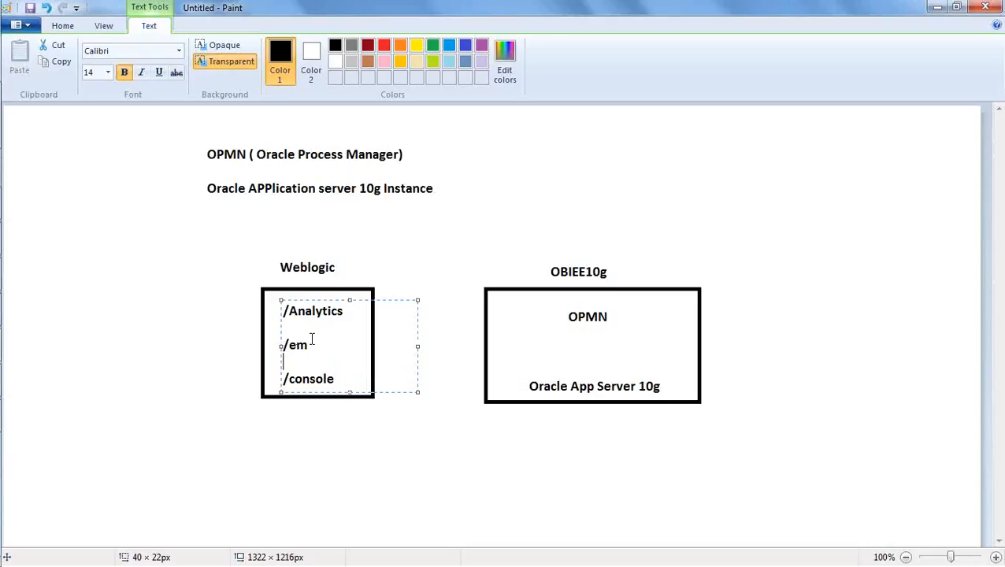
{"action": "left_click", "coordinate": [385, 472]}
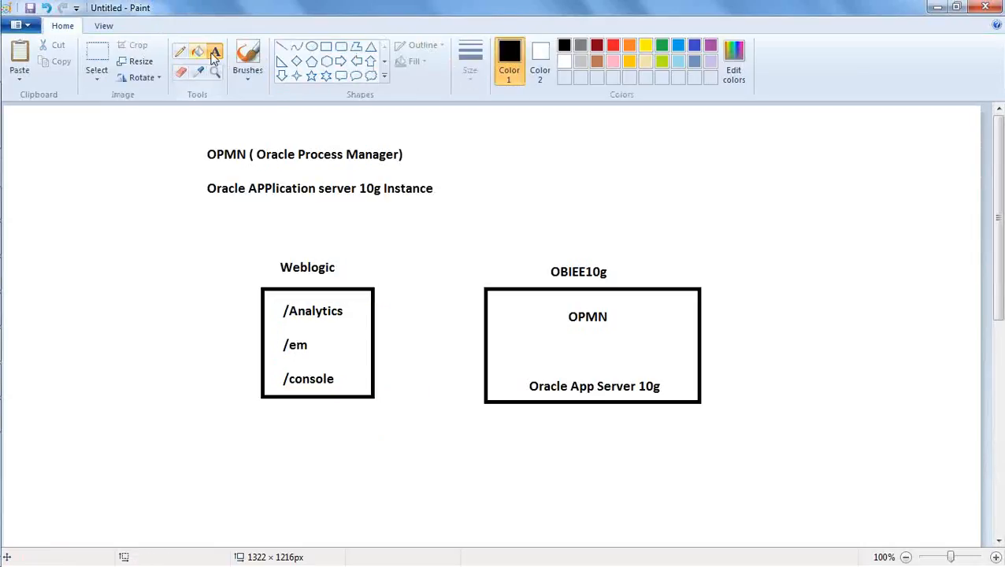
Draw a horizontal line from the Weblogic box to the OBIEE10g box level with OPMN, ending in an arrowhead at the OBIEE10g edge.
{"action": "left_click", "coordinate": [282, 46]}
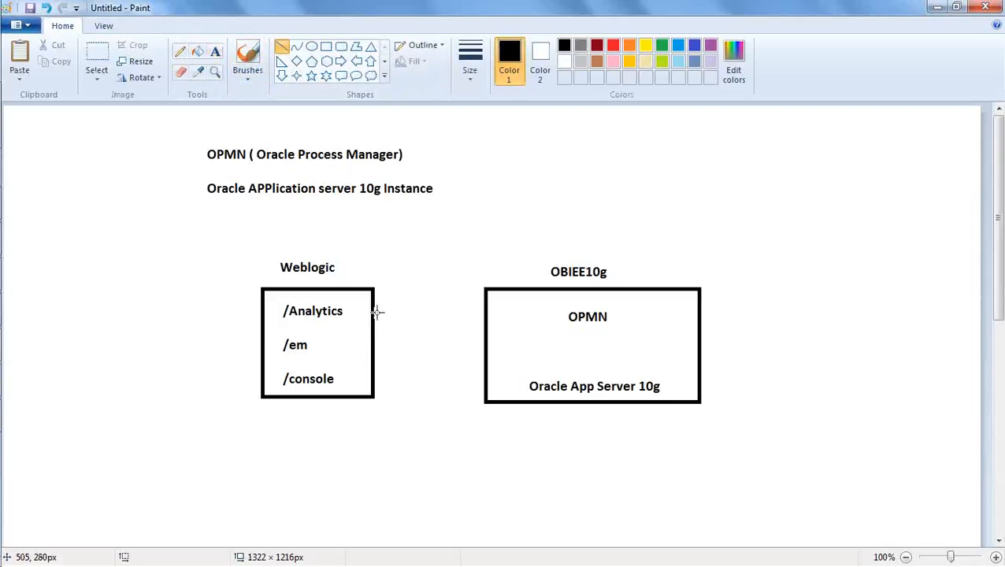
{"action": "left_click_drag", "start_coordinate": [374, 317], "coordinate": [485, 319]}
{"action": "left_click", "coordinate": [464, 289]}
{"action": "left_click", "coordinate": [477, 329]}
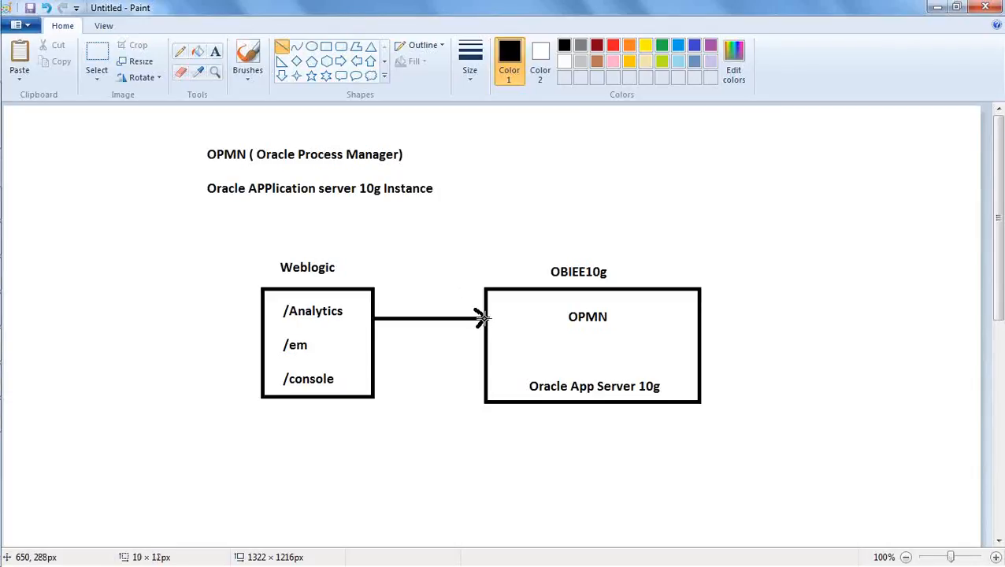
{"action": "left_click", "coordinate": [471, 340]}
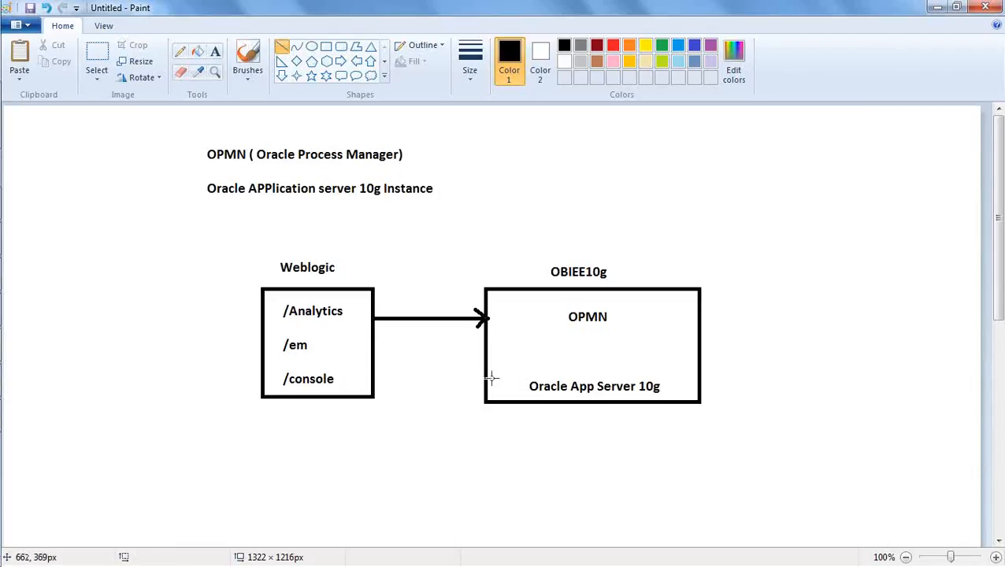
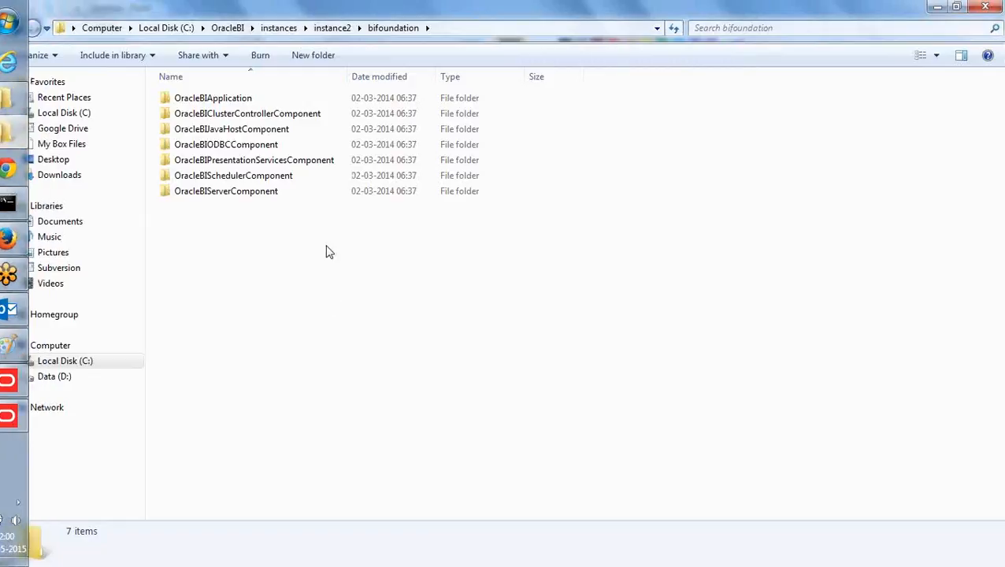
Open the bin folder of instance2 and copy its full path, C:\OracleBI\instances\instance2\bin.
{"action": "left_click", "coordinate": [332, 28]}
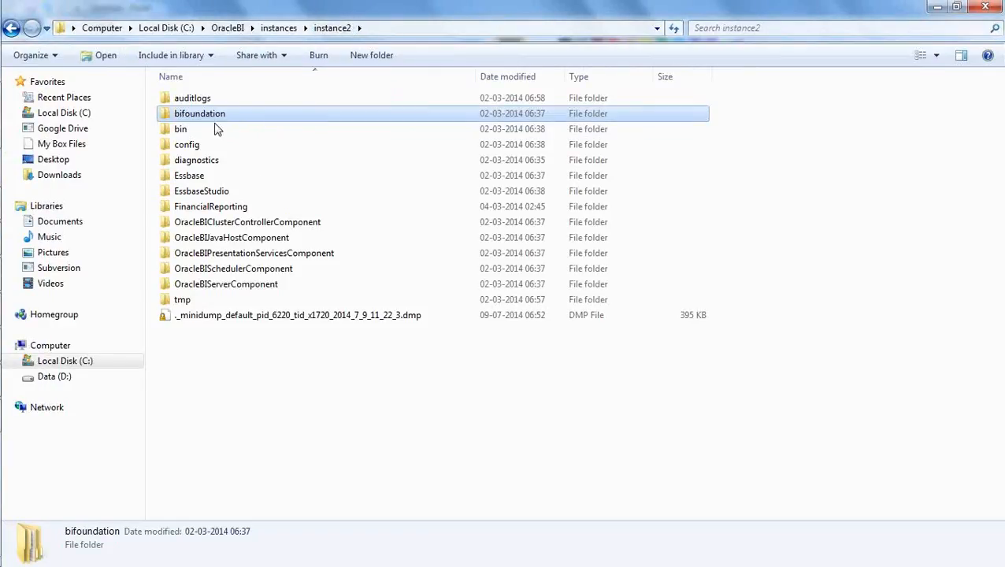
{"action": "double_click", "coordinate": [189, 127]}
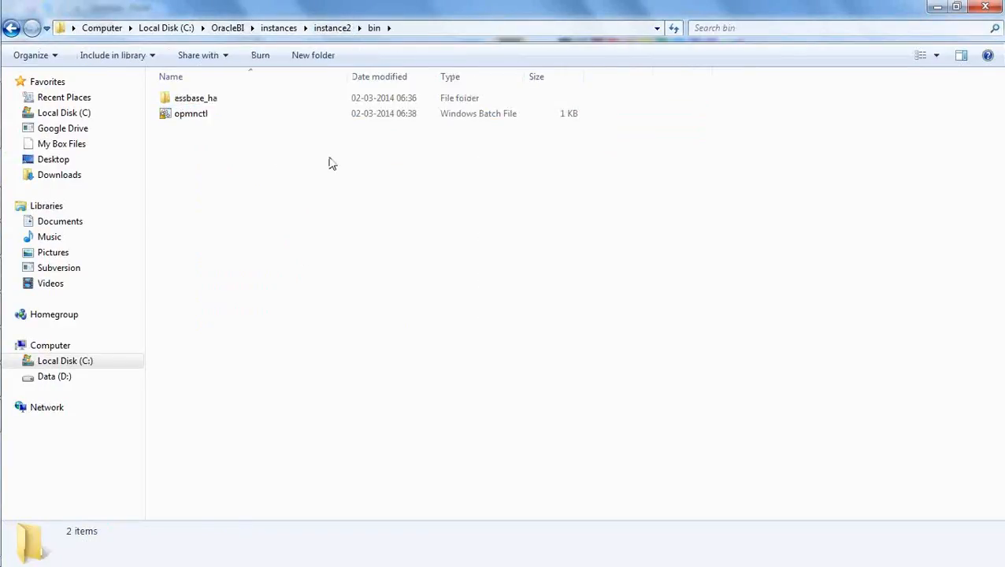
{"action": "left_click", "coordinate": [428, 29]}
{"action": "key", "text": "ctrl+c"}
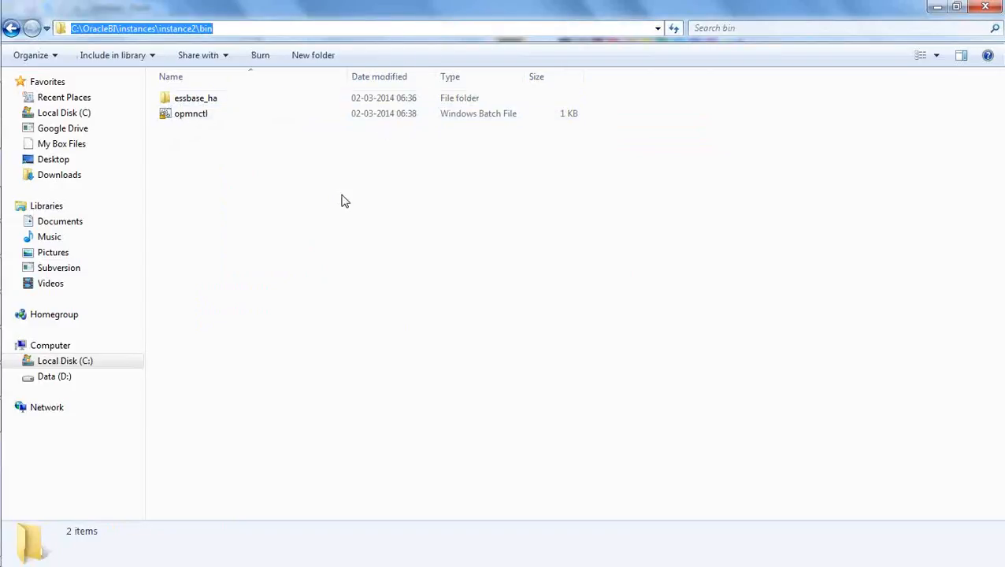
{"action": "left_click", "coordinate": [285, 176]}
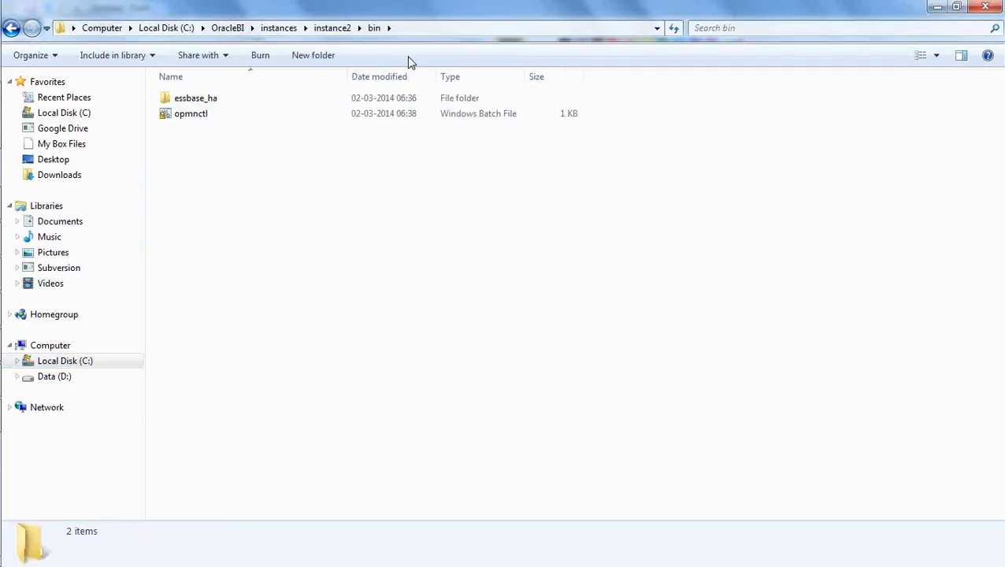
Open a Command Prompt with administrator rights and widen its window.
{"action": "left_click", "coordinate": [22, 26]}
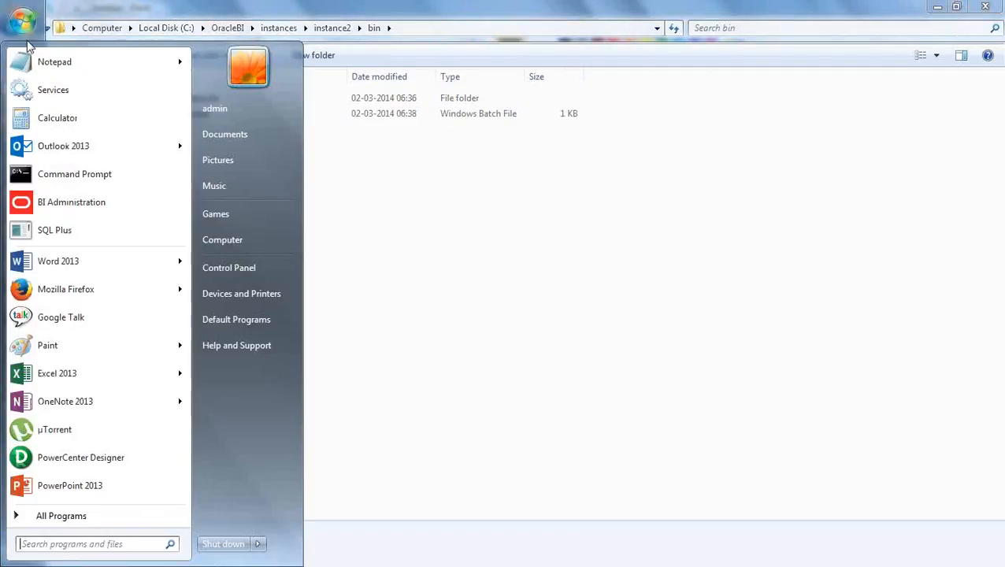
{"action": "right_click", "coordinate": [66, 181]}
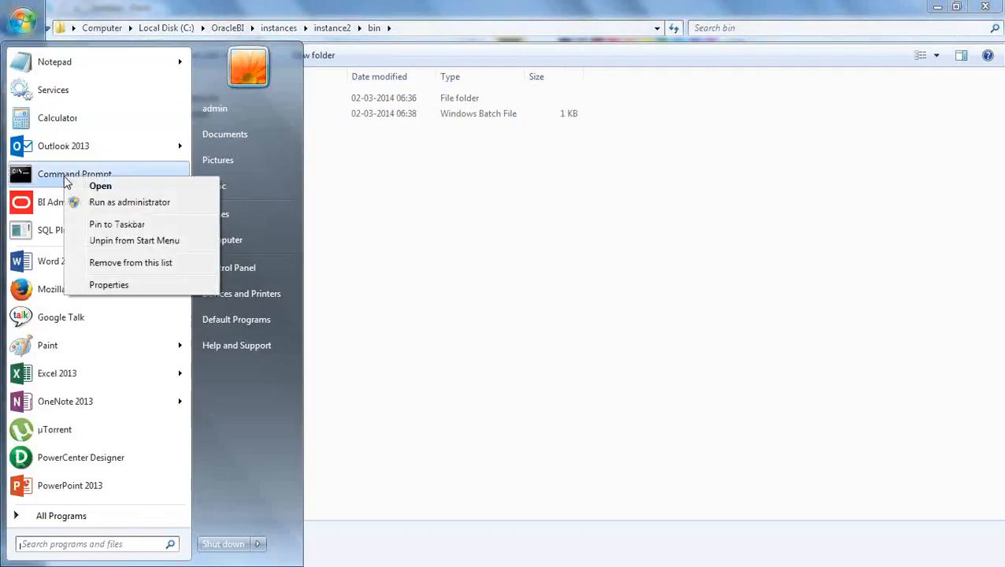
{"action": "left_click", "coordinate": [110, 203]}
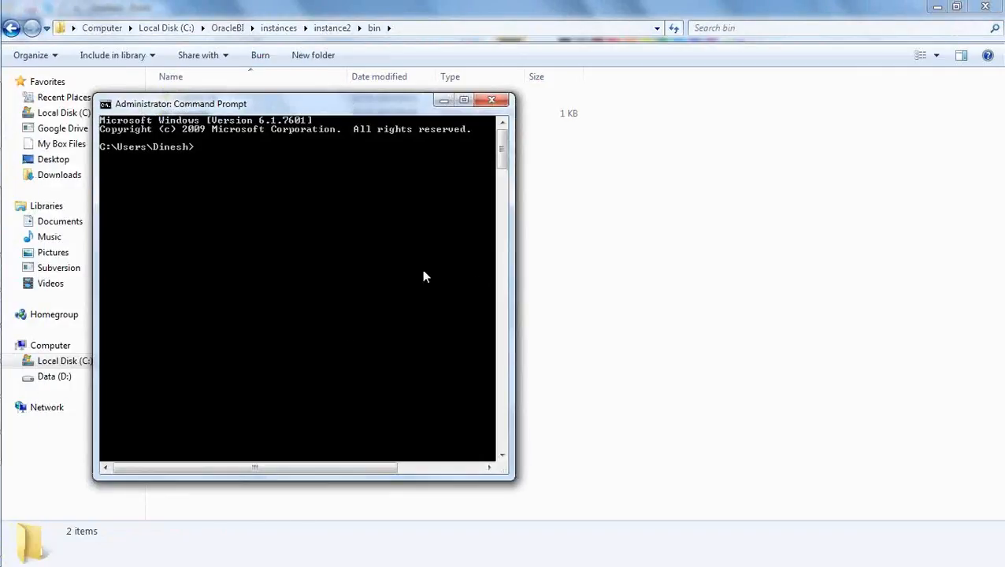
{"action": "left_click_drag", "start_coordinate": [512, 267], "coordinate": [625, 250]}
Change the working directory to C:\OracleBI\instances\instance2\bin with the copied path, and move the prompt window clear of the opmnctl file.
{"action": "type", "text": "cd"}
{"action": "right_click", "coordinate": [400, 193]}
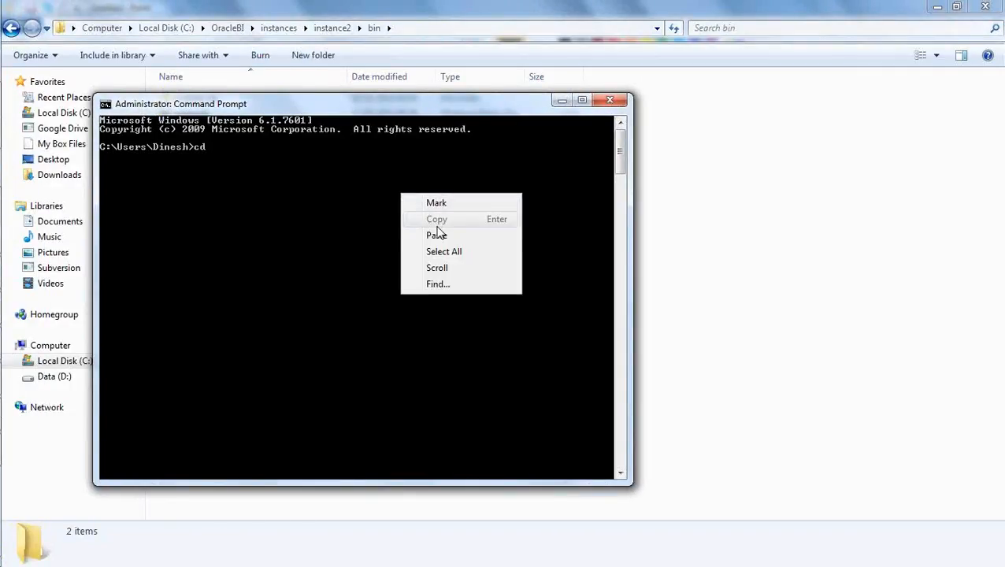
{"action": "left_click", "coordinate": [441, 233]}
{"action": "key", "text": "Return"}
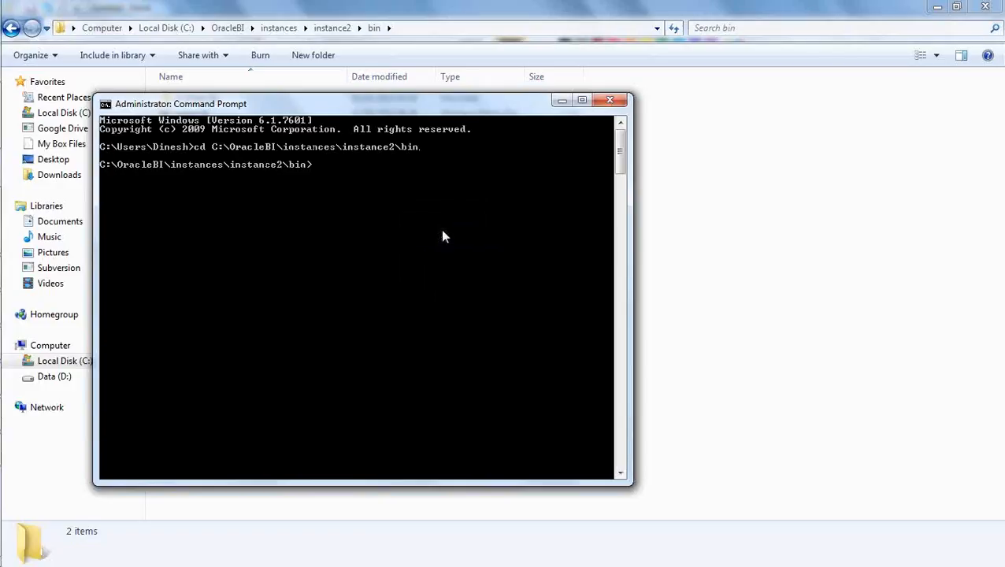
{"action": "left_click_drag", "start_coordinate": [445, 110], "coordinate": [544, 170]}
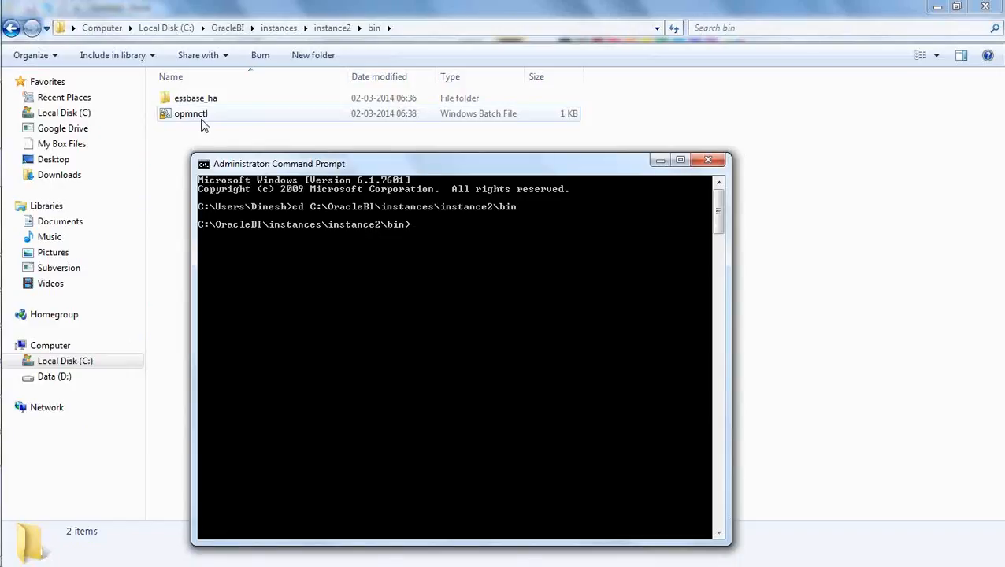
Run opmnctl without arguments to review its permitted commands and options.
{"action": "type", "text": "op"}
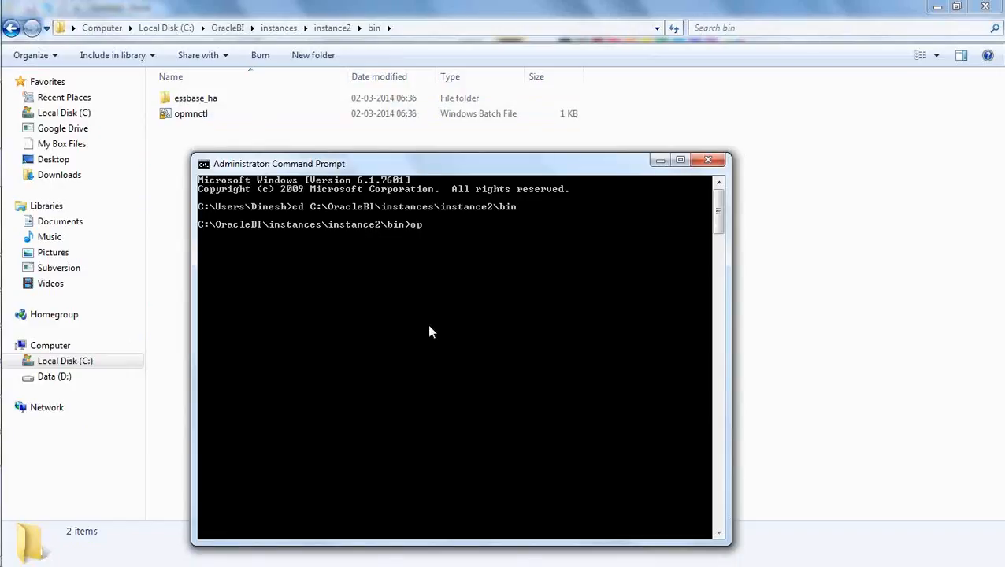
{"action": "type", "text": "mnctl"}
{"action": "key", "text": "Return"}
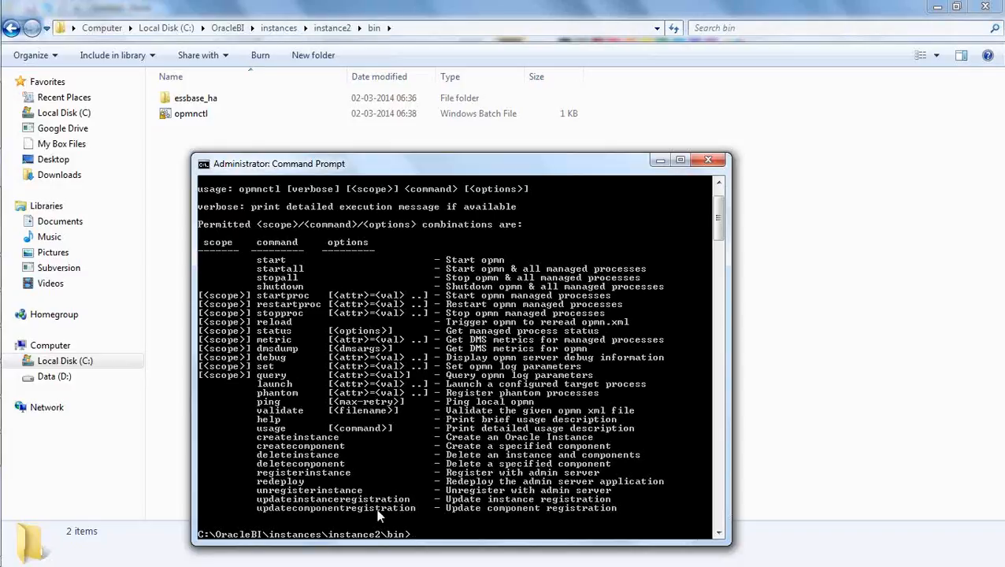
Try "clear" on the console, and wipe the output with "cls".
{"action": "type", "text": "clear"}
{"action": "key", "text": "Return"}
{"action": "type", "text": "cls"}
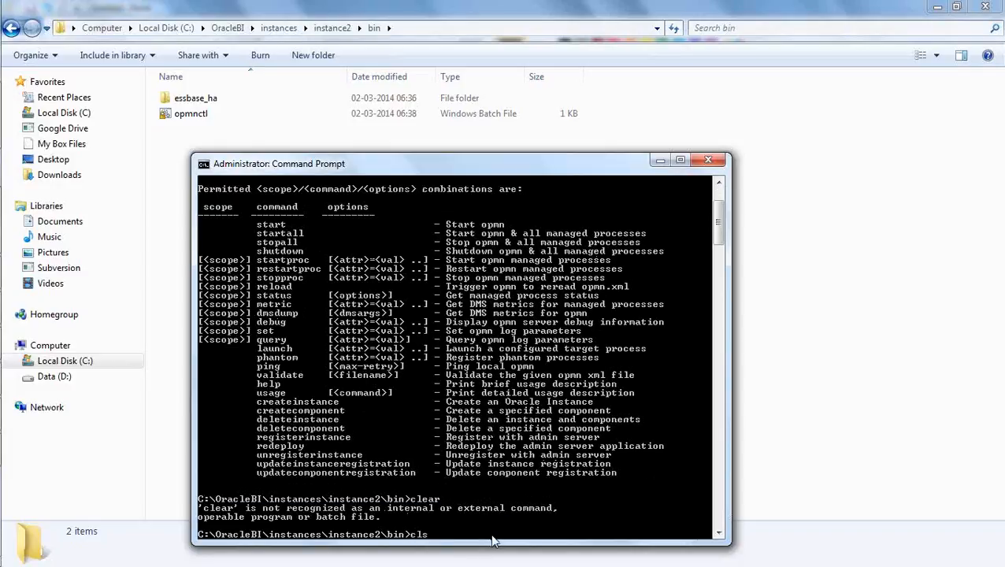
{"action": "key", "text": "Return"}
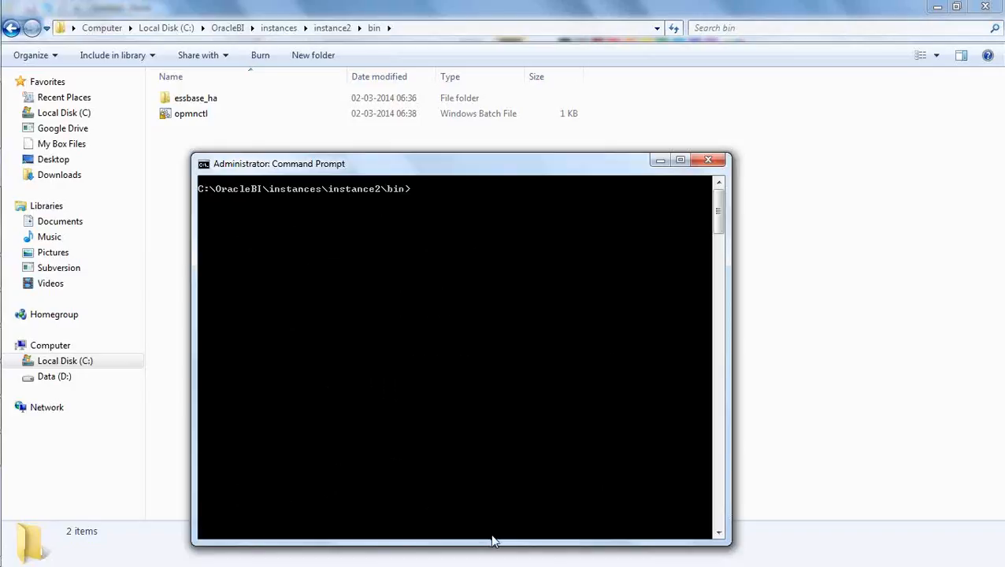
Run "opmnctl status" to examine the state of the instance2 processes.
{"action": "type", "text": "opmnctl status"}
{"action": "key", "text": "Return"}
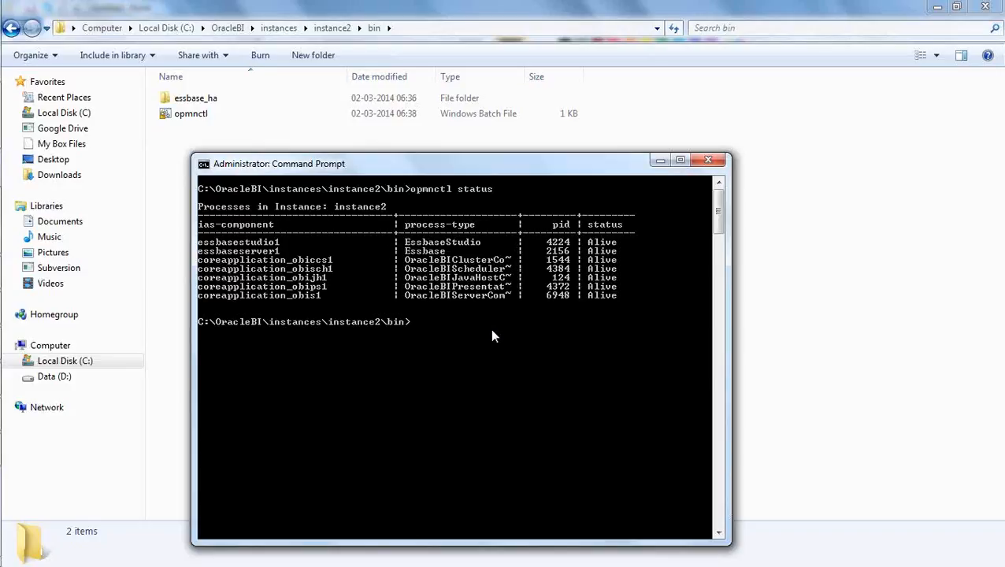
Stop OPMN and all its managed processes with "opmnctl stopall".
{"action": "type", "text": "opmnctl"}
{"action": "type", "text": "stopall"}
{"action": "key", "text": "Return"}
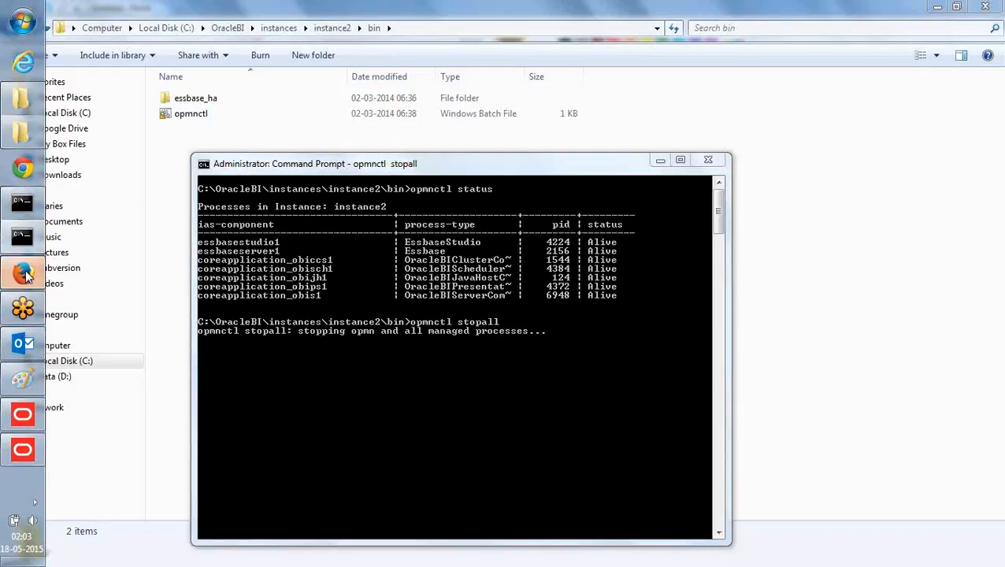
Look at Enterprise Manager, the WebLogic server console and the stopall output, and minimize the WebLogic server console.
{"action": "left_click", "coordinate": [23, 273]}
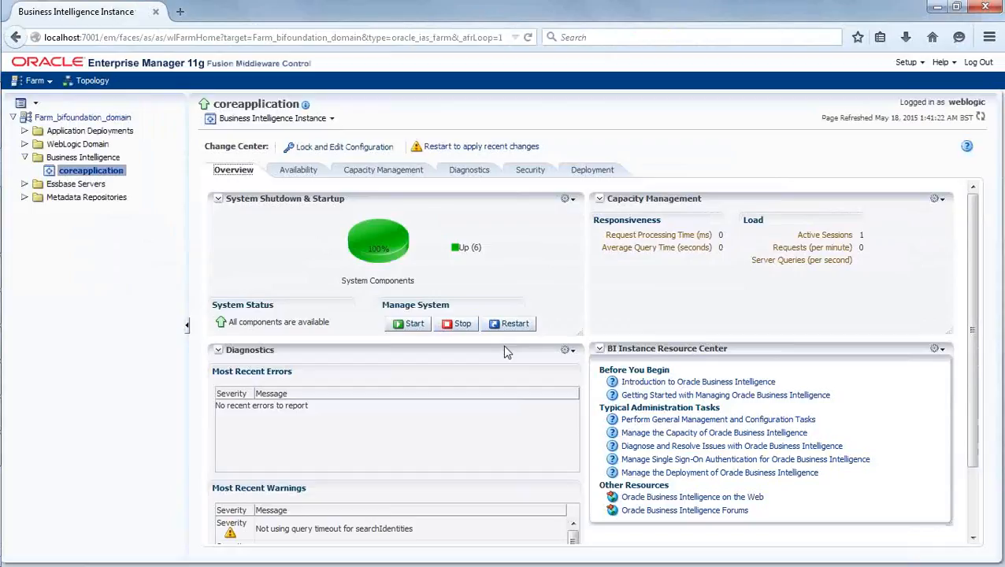
{"action": "mouse_move", "coordinate": [4, 276]}
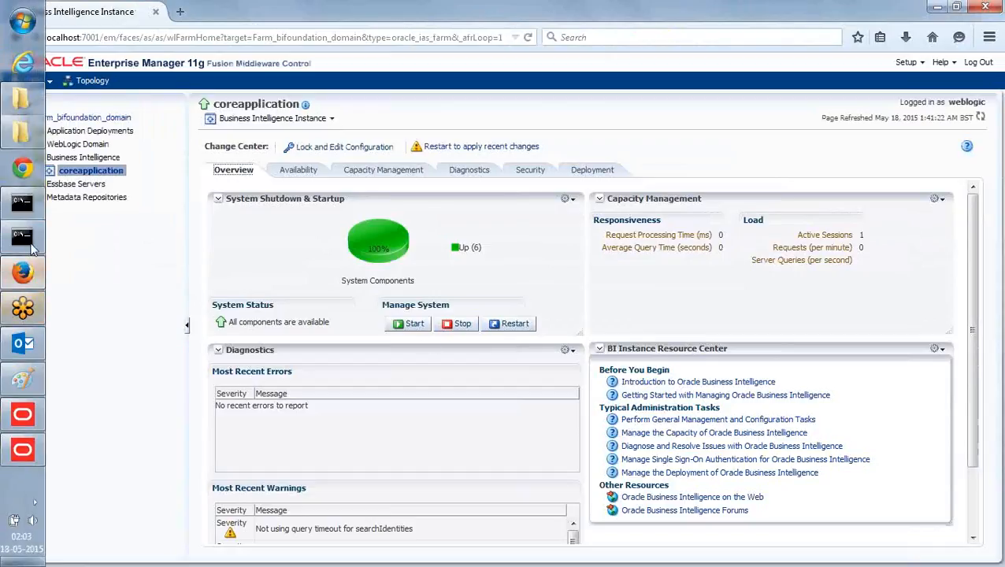
{"action": "left_click", "coordinate": [23, 203]}
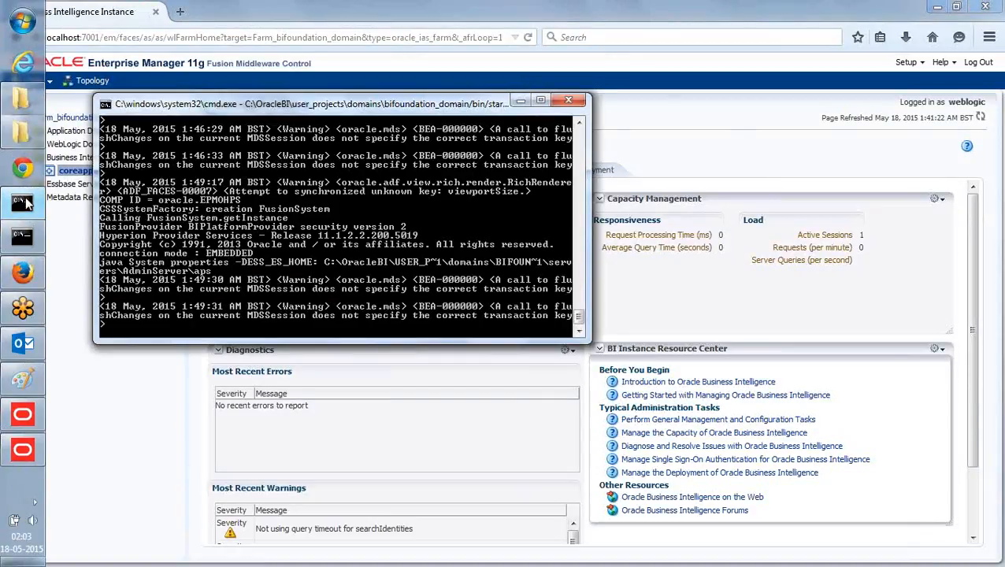
{"action": "left_click", "coordinate": [23, 236]}
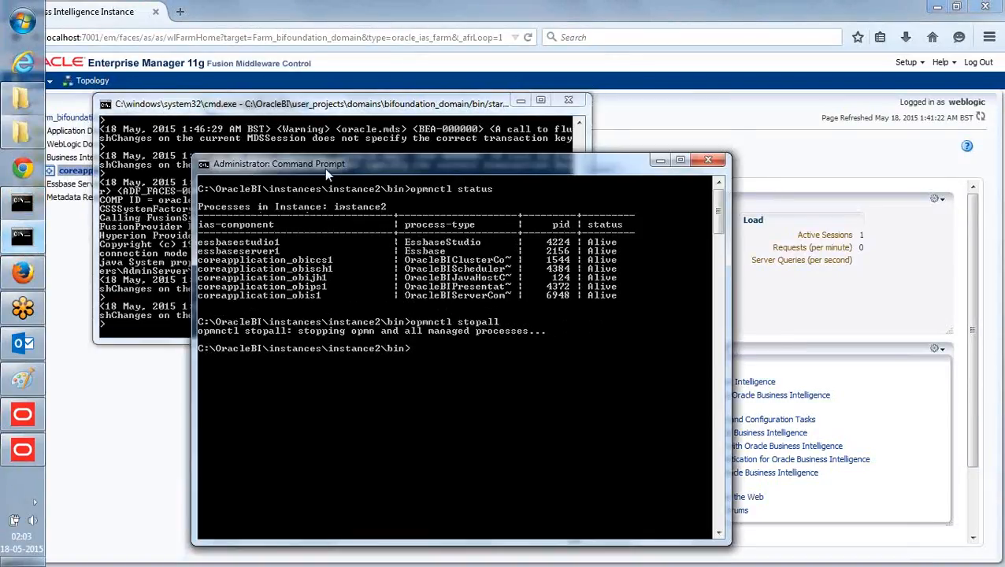
{"action": "left_click", "coordinate": [520, 100]}
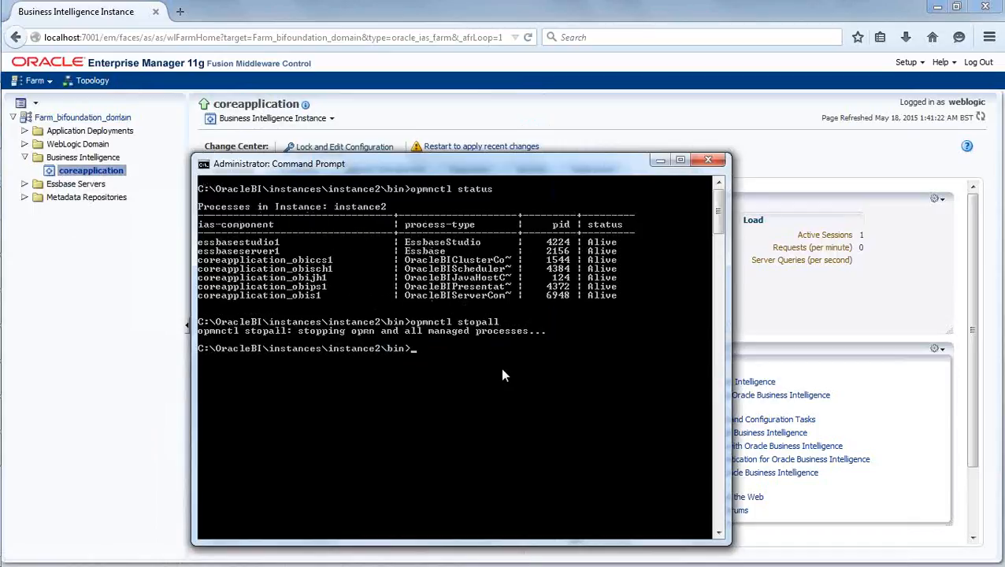
Switch to Enterprise Manager in Firefox and refresh the coreapplication overview to examine the system status after the shutdown.
{"action": "type", "text": "op"}
{"action": "left_click", "coordinate": [386, 14]}
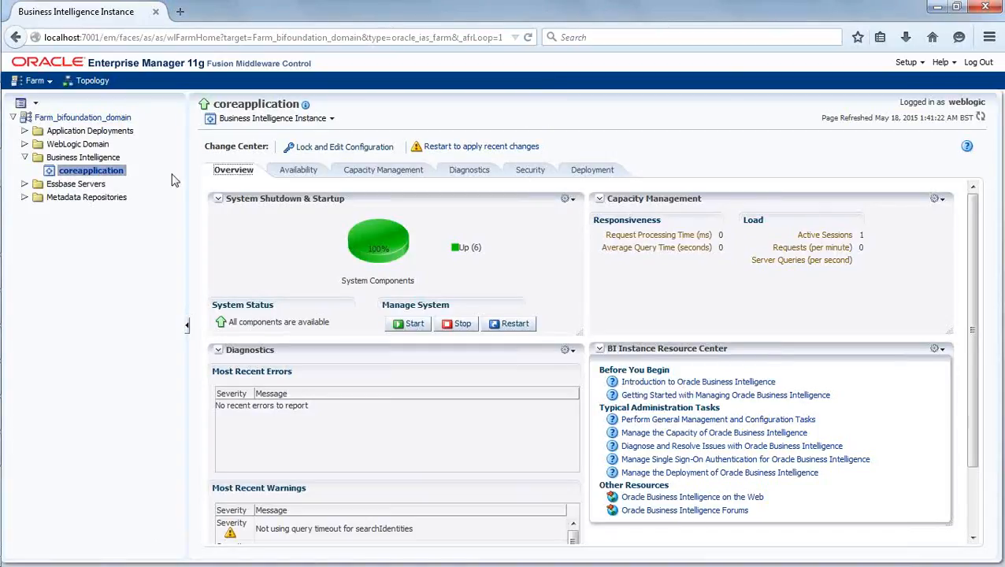
{"action": "left_click", "coordinate": [83, 157]}
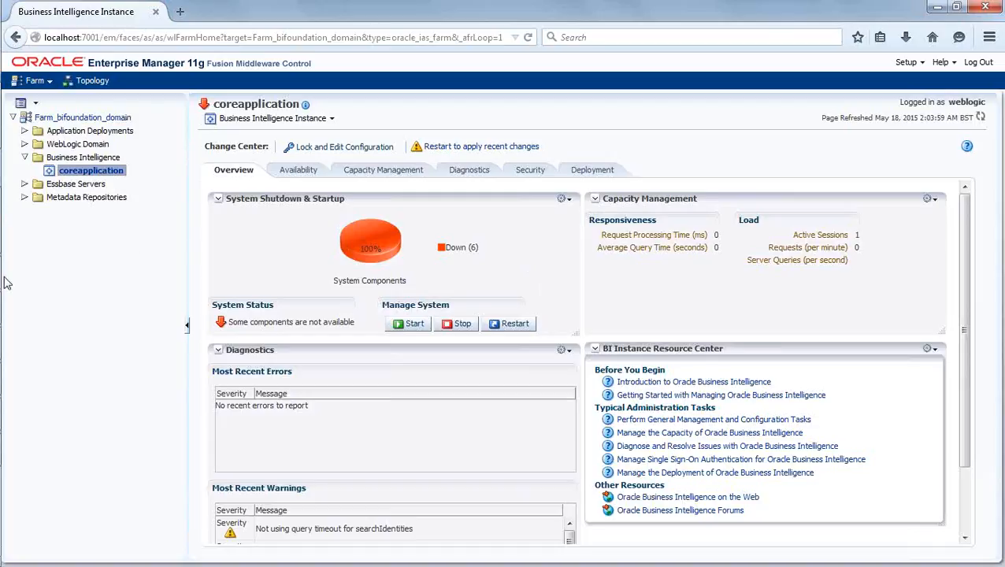
Switch back to the administrator Command Prompt and start OPMN and all its managed processes with "opmnctl startall".
{"action": "mouse_move", "coordinate": [2, 260]}
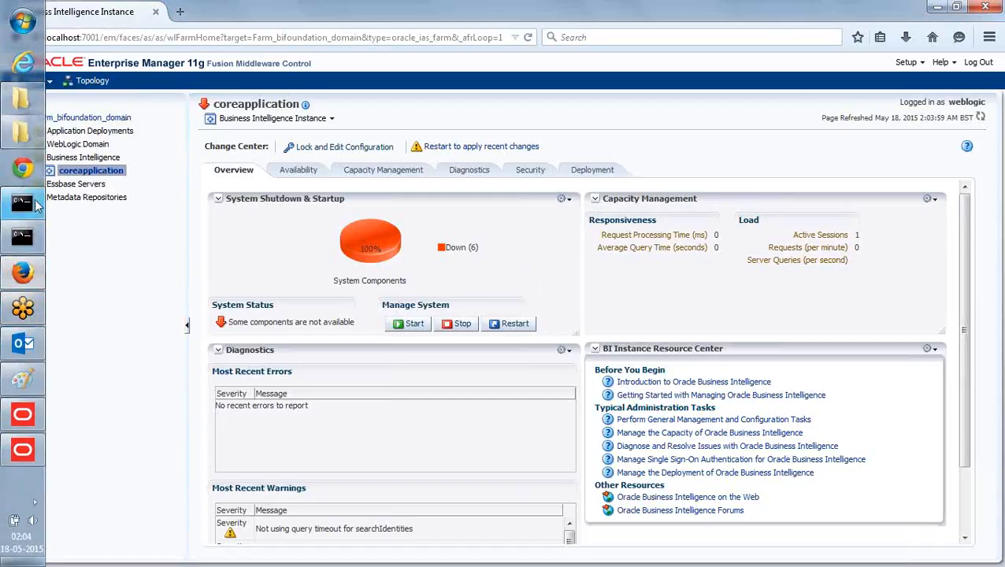
{"action": "left_click", "coordinate": [20, 237]}
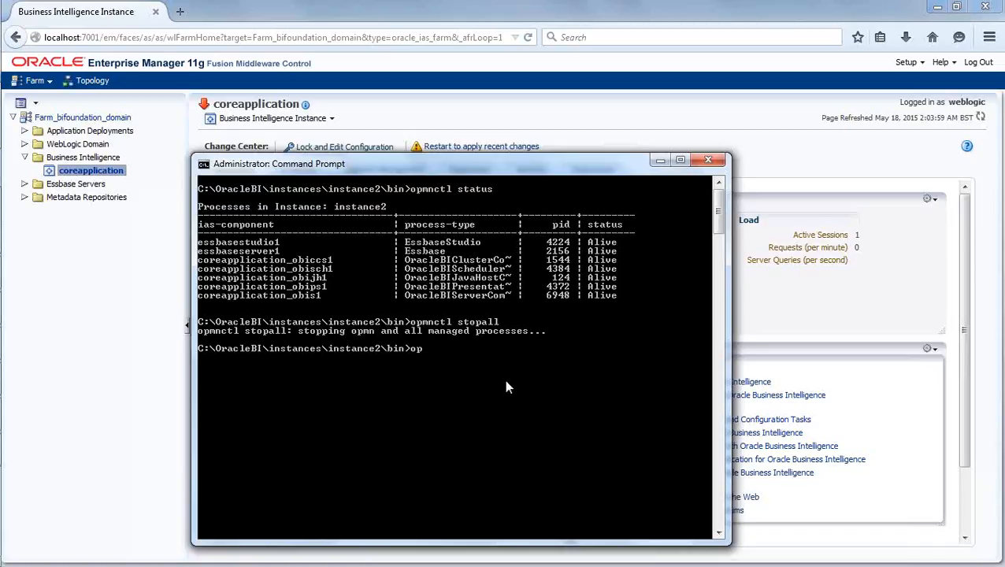
{"action": "type", "text": "o"}
{"action": "key", "text": "BackSpace"}
{"action": "type", "text": "mnctl startall"}
{"action": "key", "text": "Return"}
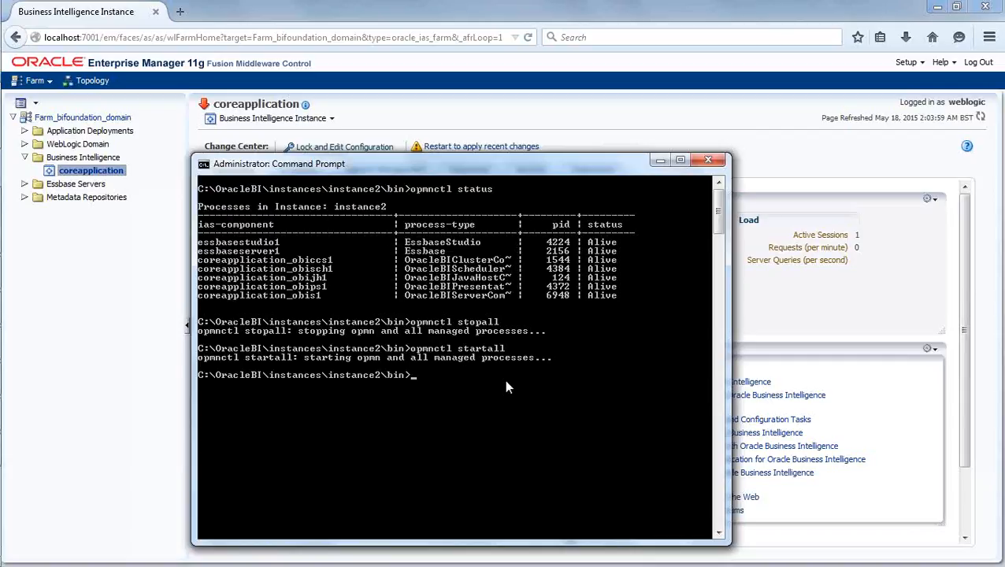
Return to Enterprise Manager and refresh the coreapplication page to check the system status after the startup.
{"action": "left_click", "coordinate": [966, 250]}
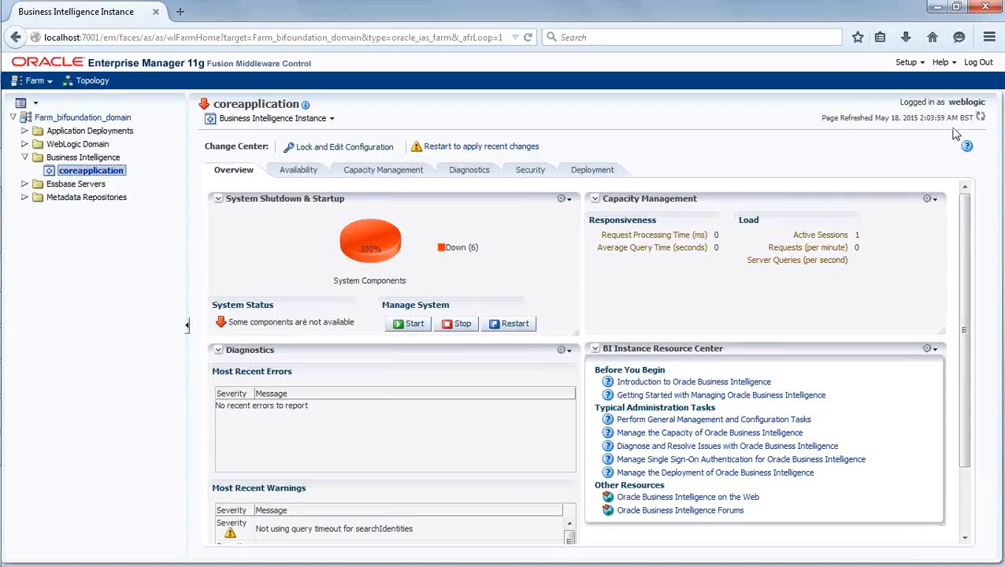
{"action": "left_click", "coordinate": [983, 118]}
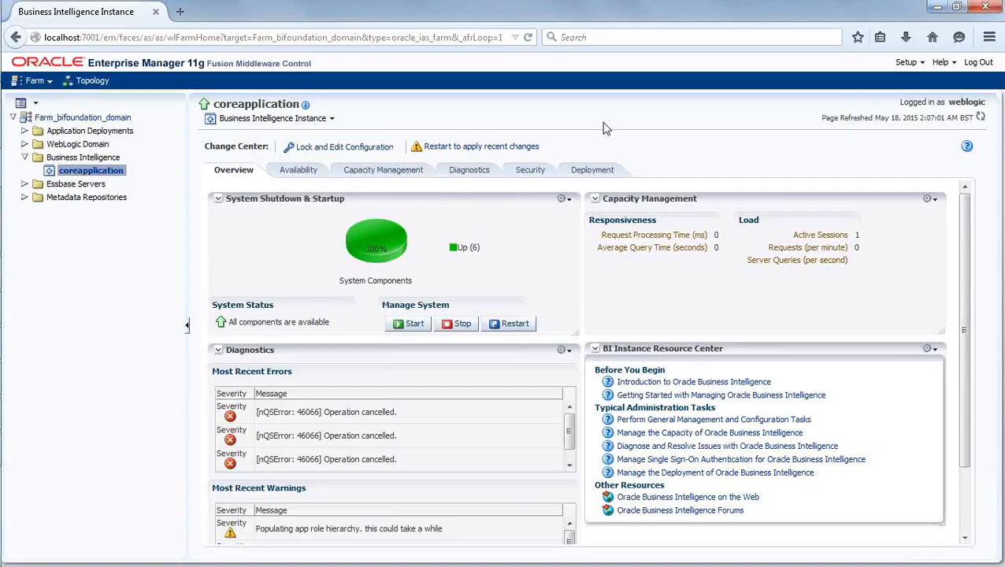
{"action": "mouse_move", "coordinate": [3, 288]}
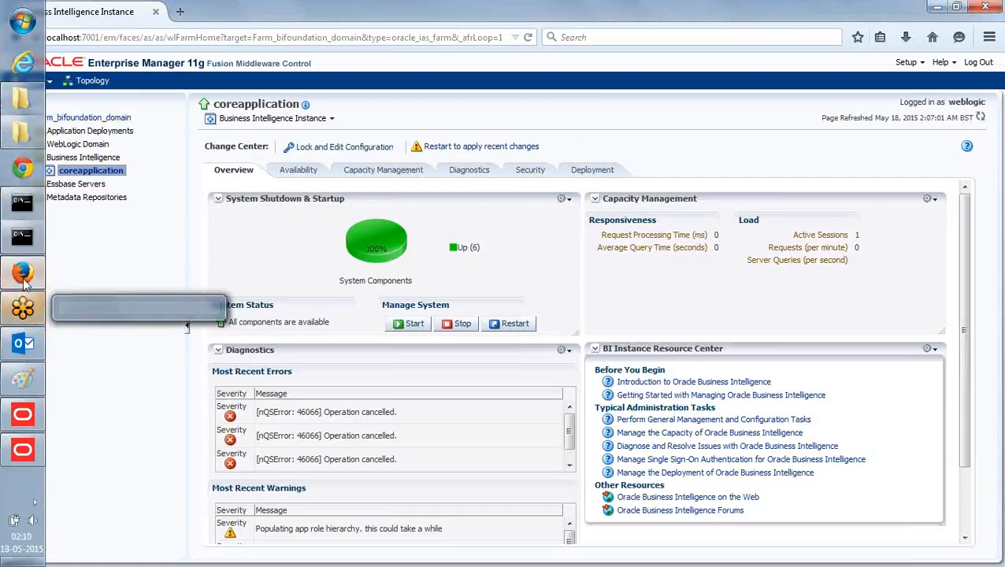
{"action": "left_click", "coordinate": [25, 239]}
{"action": "left_click", "coordinate": [24, 237]}
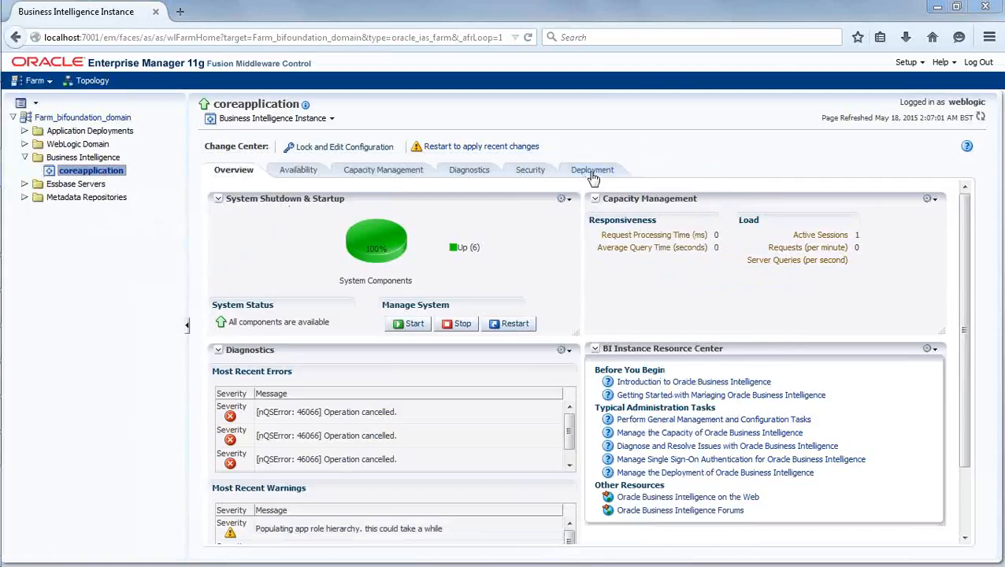
Examine the default RPD's version suffix in coreapplication's repository deployment settings, and view SalesRepo_001.rpd in the BI Administration Tool.
{"action": "left_click", "coordinate": [652, 166]}
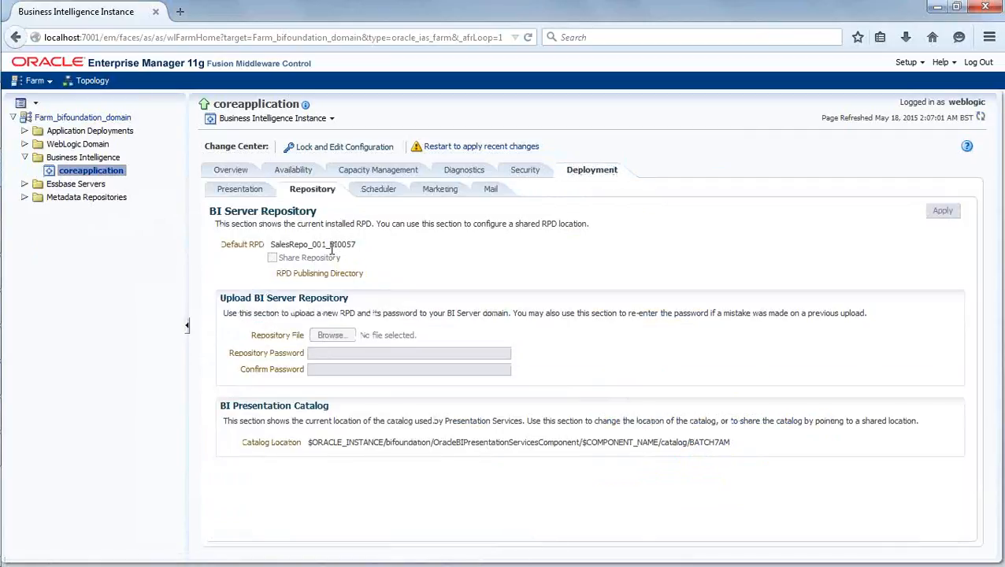
{"action": "left_click_drag", "start_coordinate": [329, 244], "coordinate": [359, 249]}
{"action": "left_click", "coordinate": [419, 258]}
{"action": "left_click_drag", "start_coordinate": [330, 244], "coordinate": [405, 256]}
{"action": "left_click", "coordinate": [404, 251]}
{"action": "mouse_move", "coordinate": [1, 277]}
{"action": "left_click", "coordinate": [23, 452]}
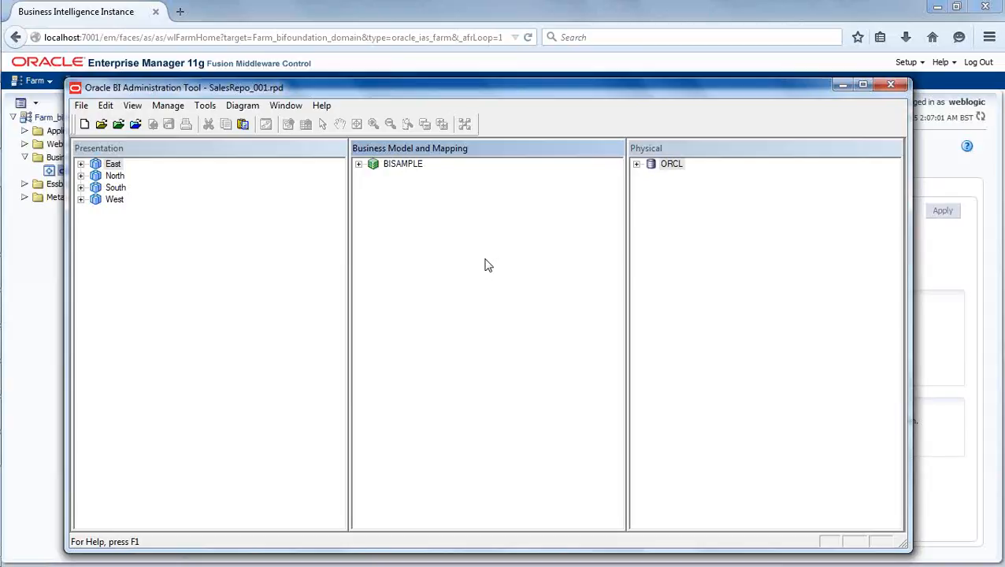
Switch to Paint and draw a rectangle about 185 × 102 px in the blank canvas area below the existing diagram.
{"action": "mouse_move", "coordinate": [2, 293]}
{"action": "left_click", "coordinate": [30, 385]}
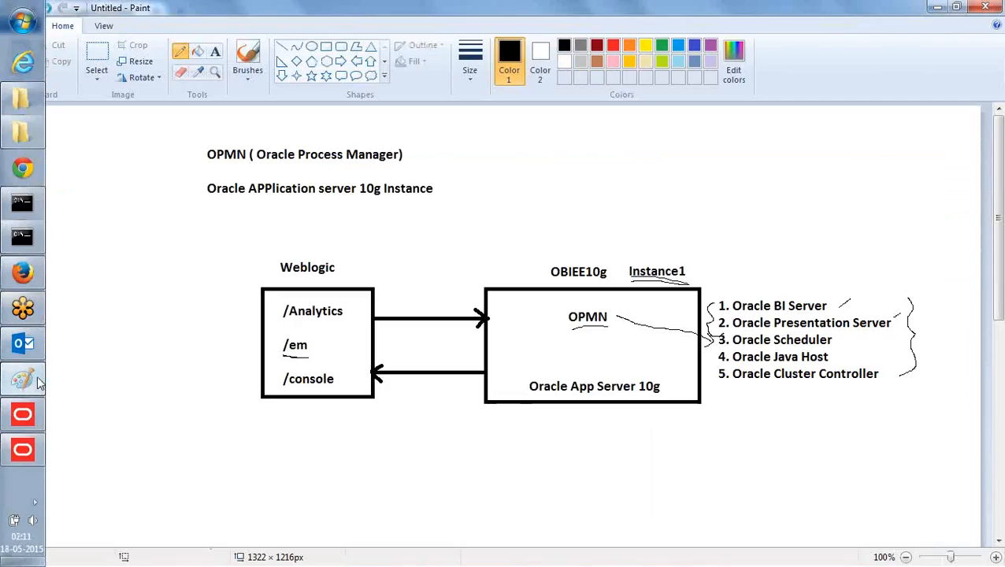
{"action": "scroll", "coordinate": [274, 295], "scroll_direction": "down", "scroll_amount": 10}
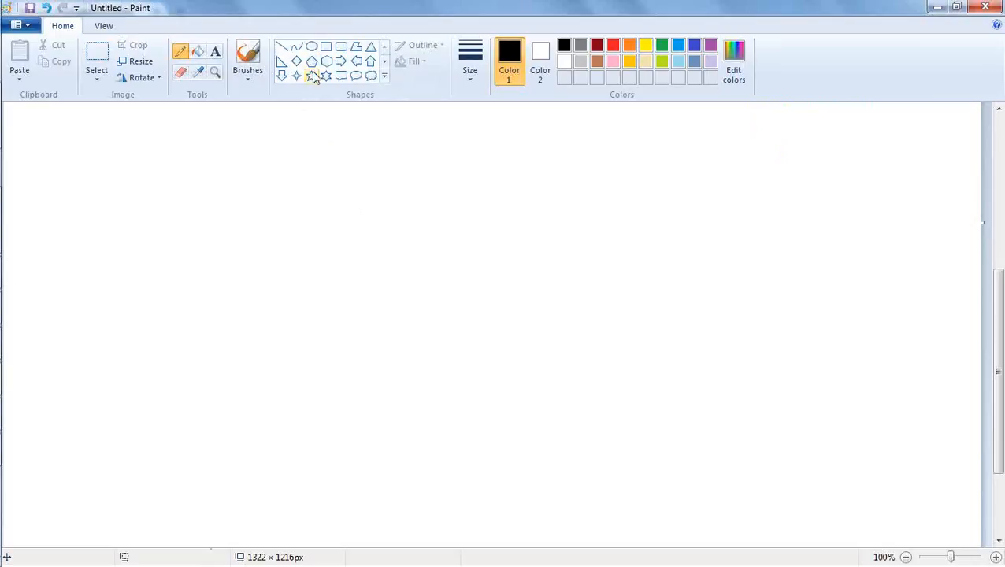
{"action": "left_click", "coordinate": [326, 48]}
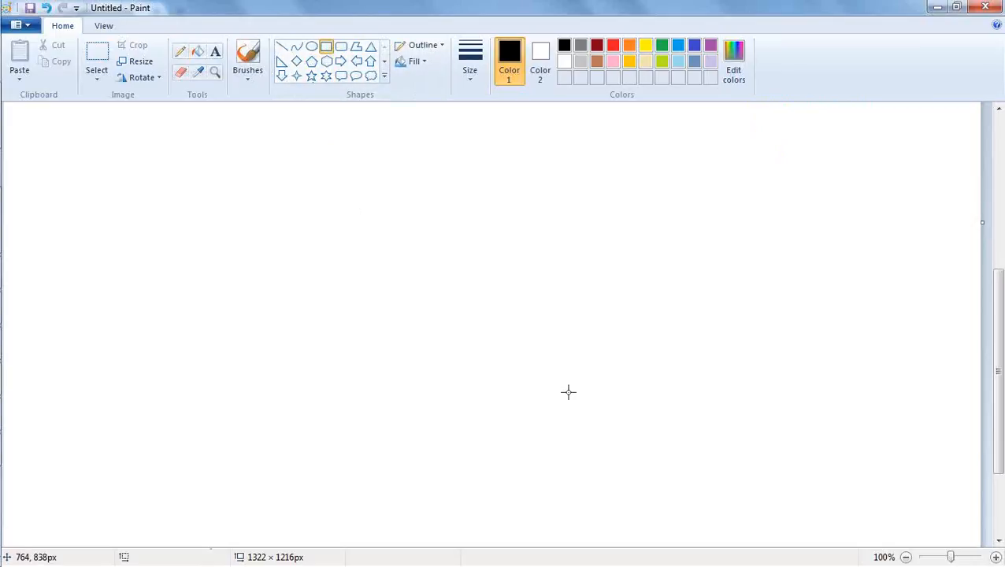
{"action": "left_click_drag", "start_coordinate": [619, 373], "coordinate": [758, 448]}
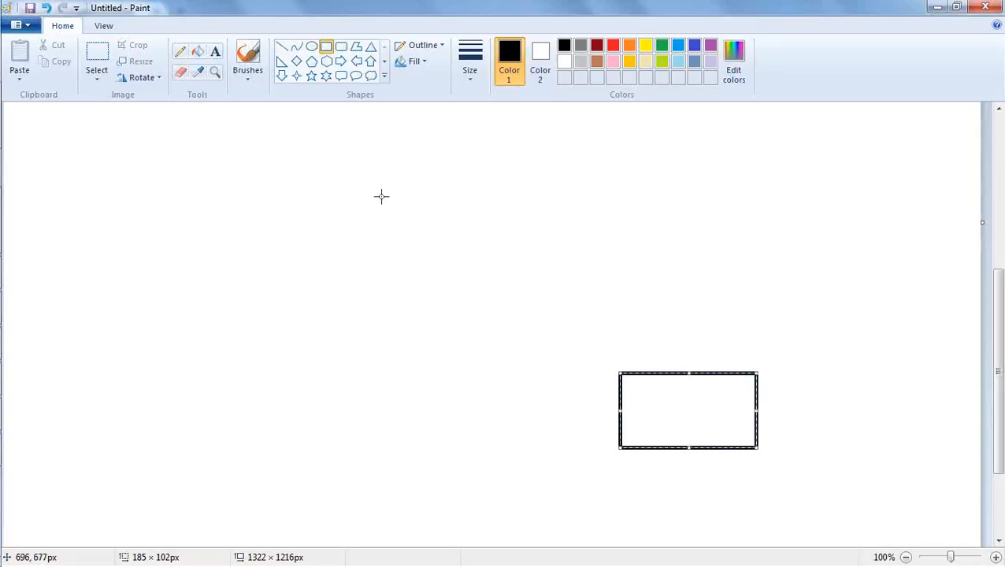
Add the text label "Repository (.rpd)" inside the new rectangle.
{"action": "left_click", "coordinate": [216, 52]}
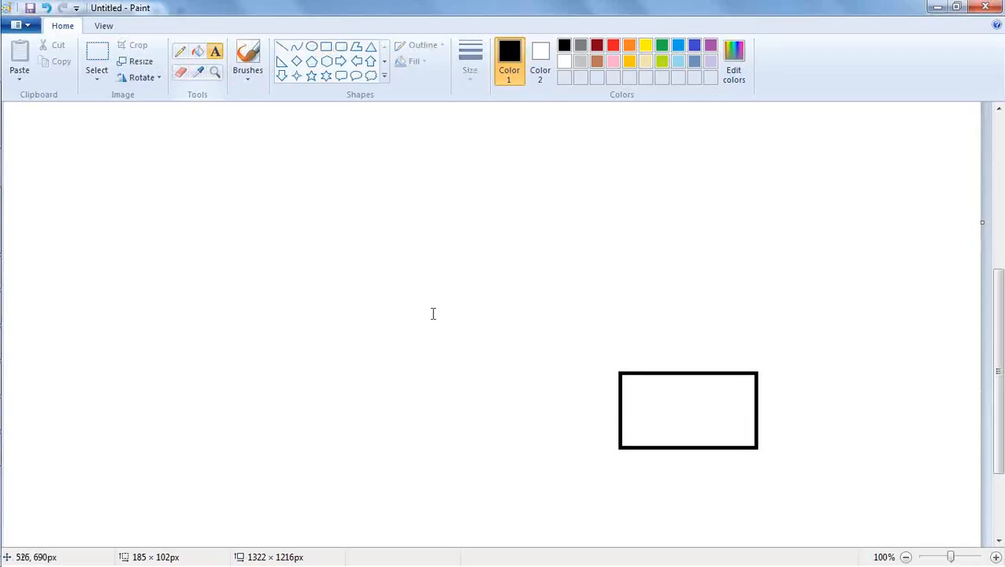
{"action": "left_click", "coordinate": [645, 401]}
{"action": "type", "text": "Re"}
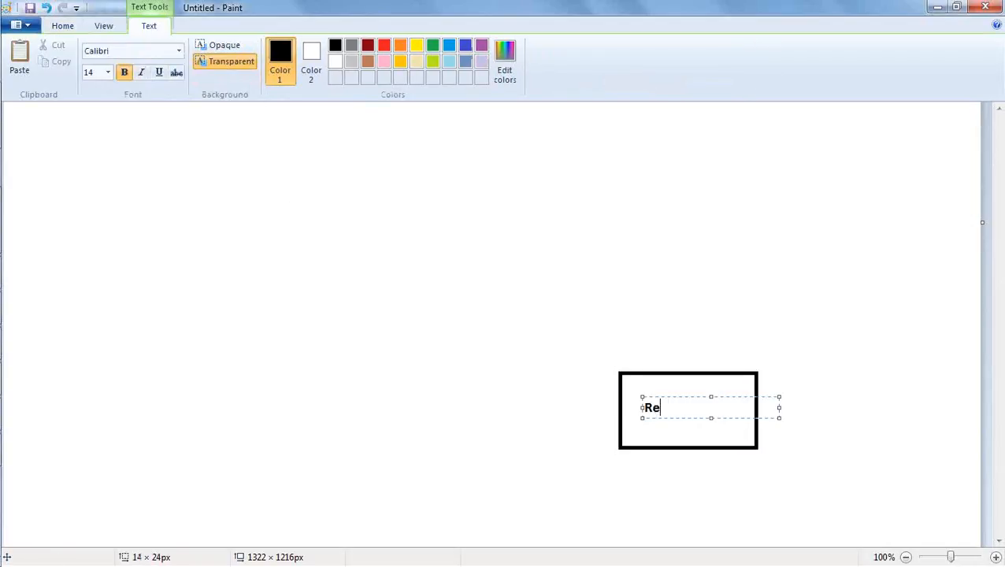
{"action": "type", "text": "pository (.rpd)"}
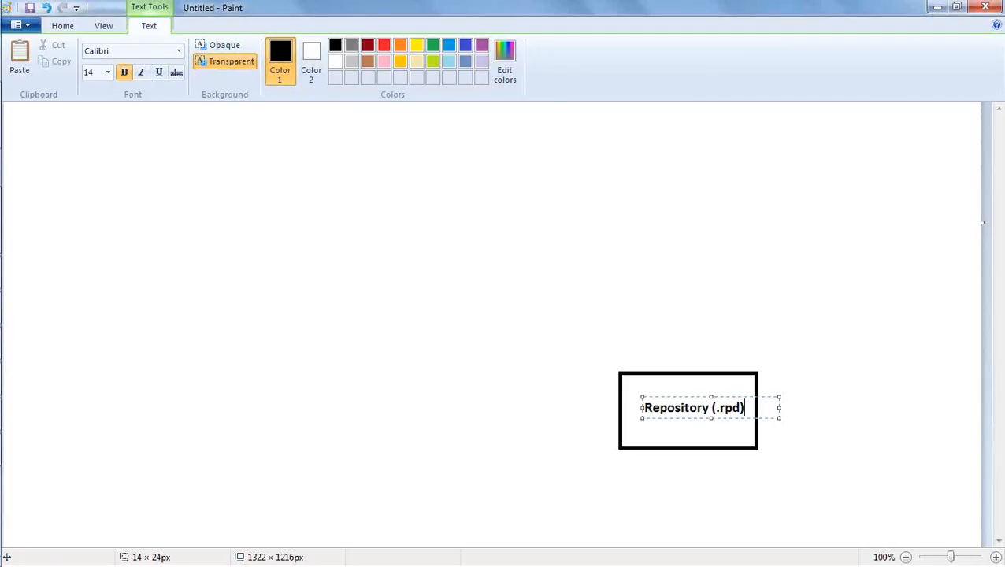
{"action": "left_click", "coordinate": [624, 231]}
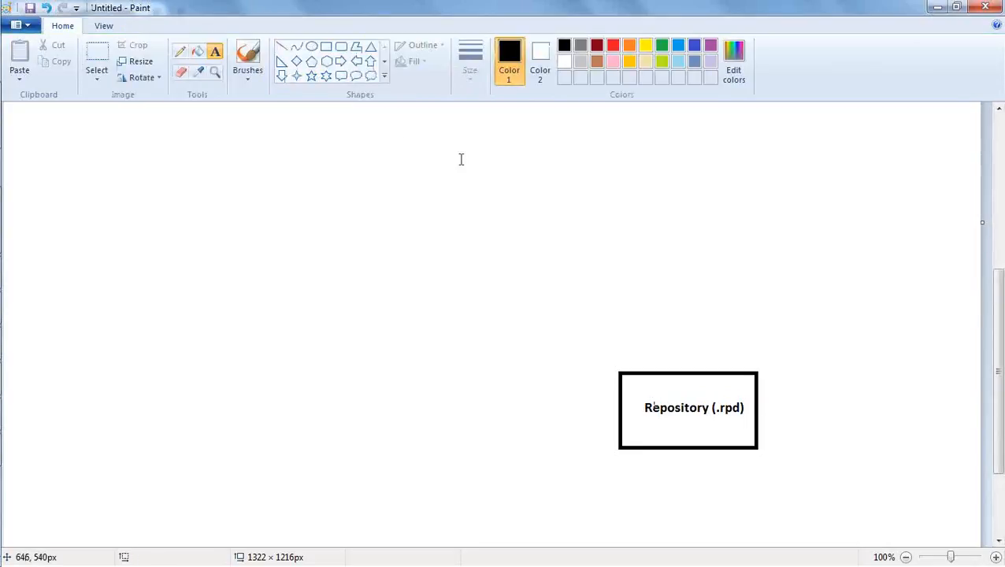
Draw a rectangle about 191 × 90 px above the Repository box and label it "BI Administration".
{"action": "left_click", "coordinate": [325, 46]}
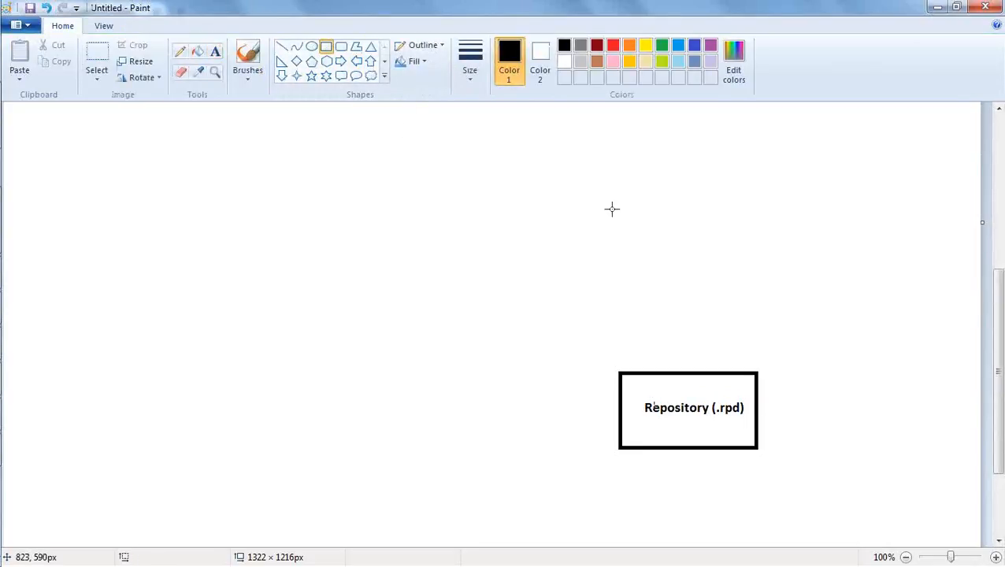
{"action": "left_click_drag", "start_coordinate": [611, 207], "coordinate": [752, 273]}
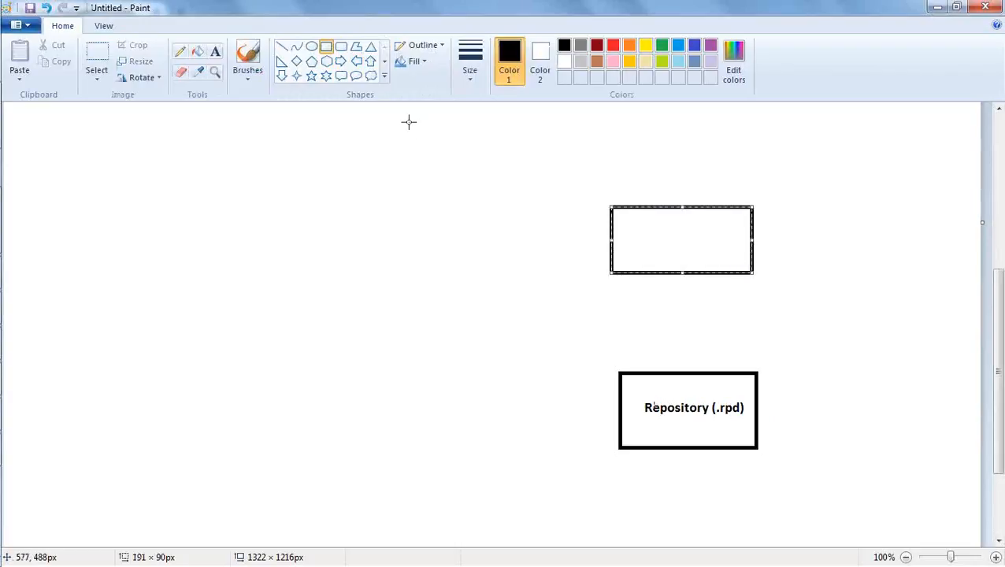
{"action": "left_click", "coordinate": [215, 52]}
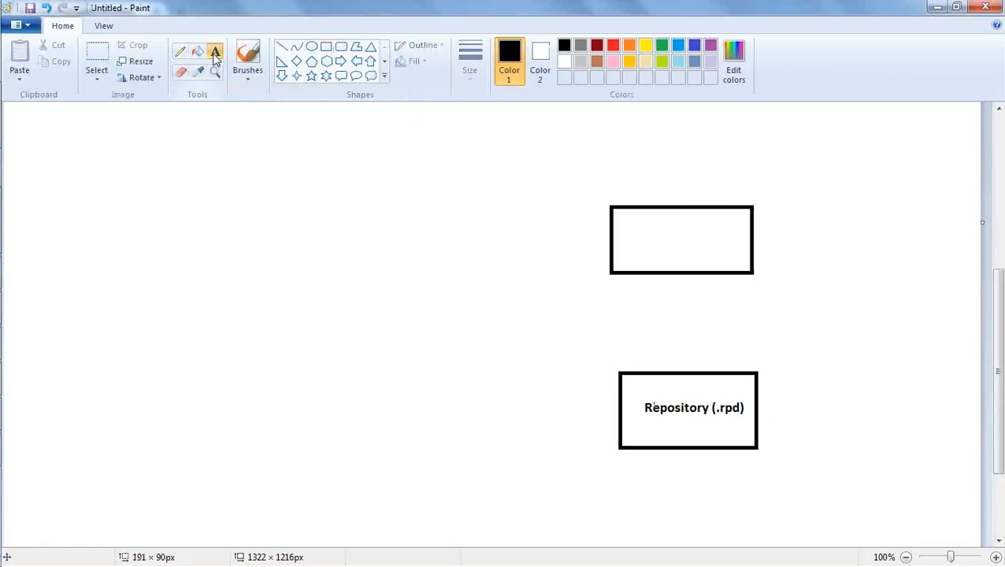
{"action": "left_click", "coordinate": [627, 232]}
{"action": "type", "text": "BI "}
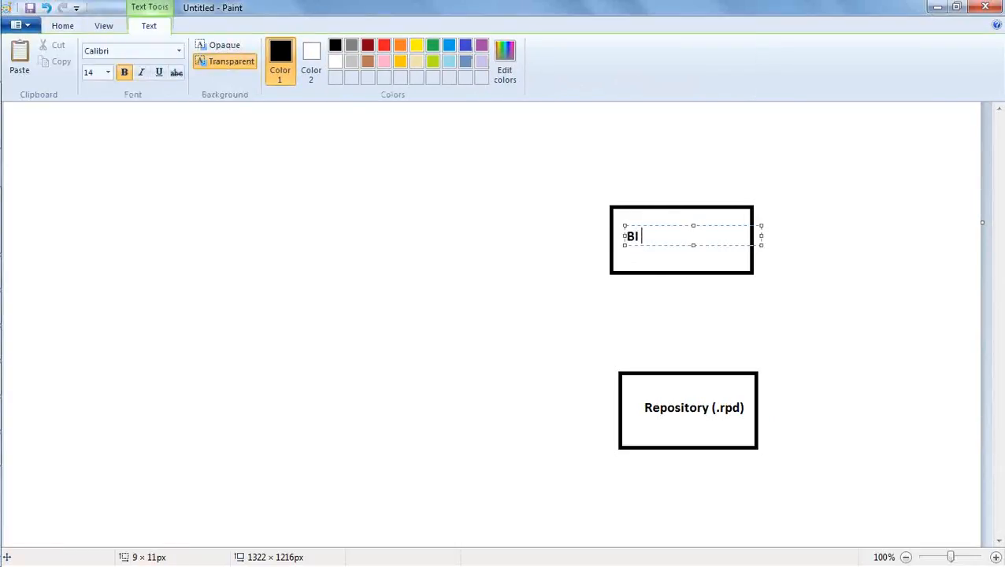
{"action": "type", "text": "Administration"}
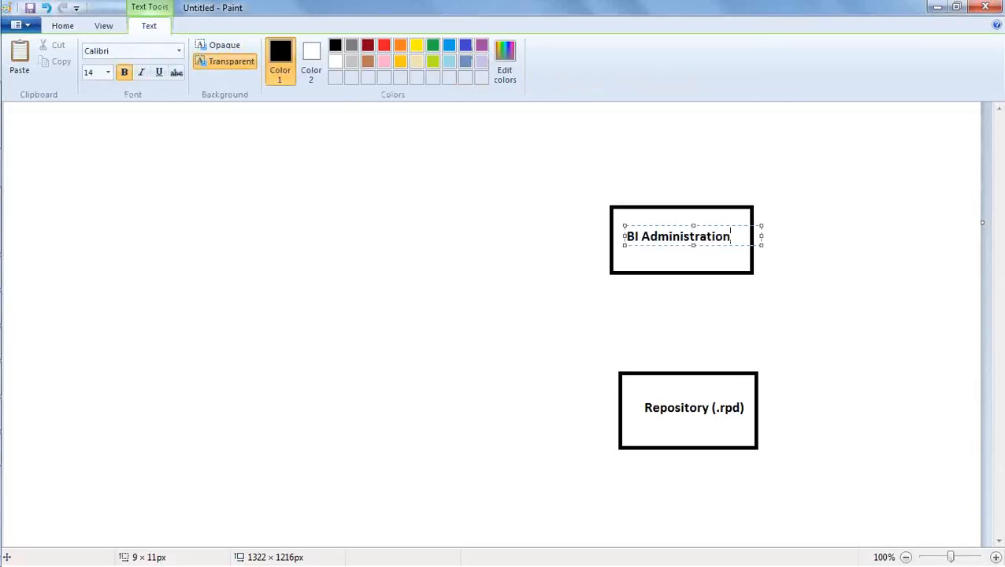
{"action": "left_click", "coordinate": [595, 288]}
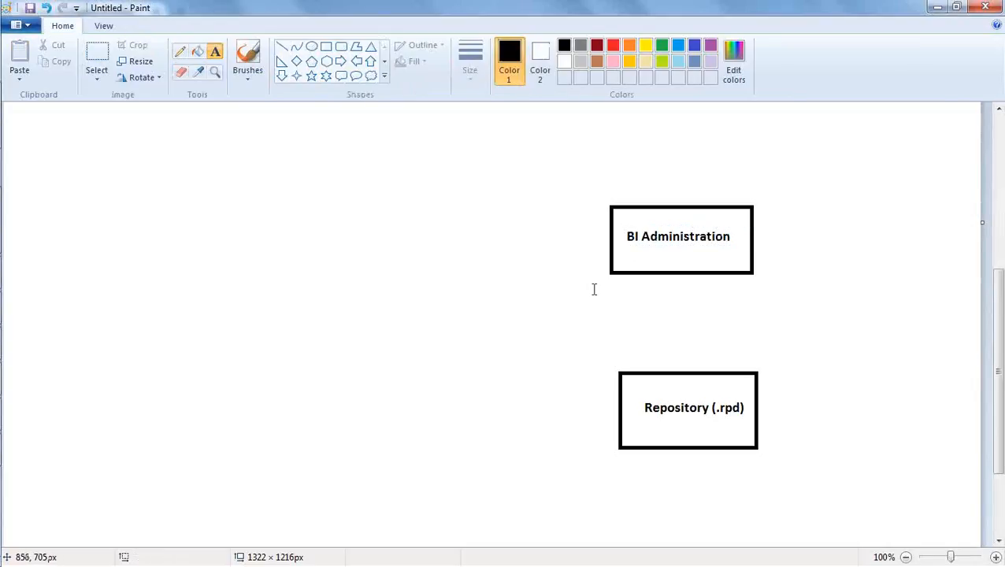
Connect the BI Administration and Repository (.rpd) boxes with two parallel vertical line arrows, one pointing down and one pointing up.
{"action": "left_click", "coordinate": [281, 51]}
{"action": "left_click_drag", "start_coordinate": [643, 273], "coordinate": [643, 369]}
{"action": "left_click", "coordinate": [672, 349]}
{"action": "key", "text": "ctrl+z"}
{"action": "left_click_drag", "start_coordinate": [641, 360], "coordinate": [644, 370]}
{"action": "left_click", "coordinate": [661, 352]}
{"action": "left_click", "coordinate": [661, 344]}
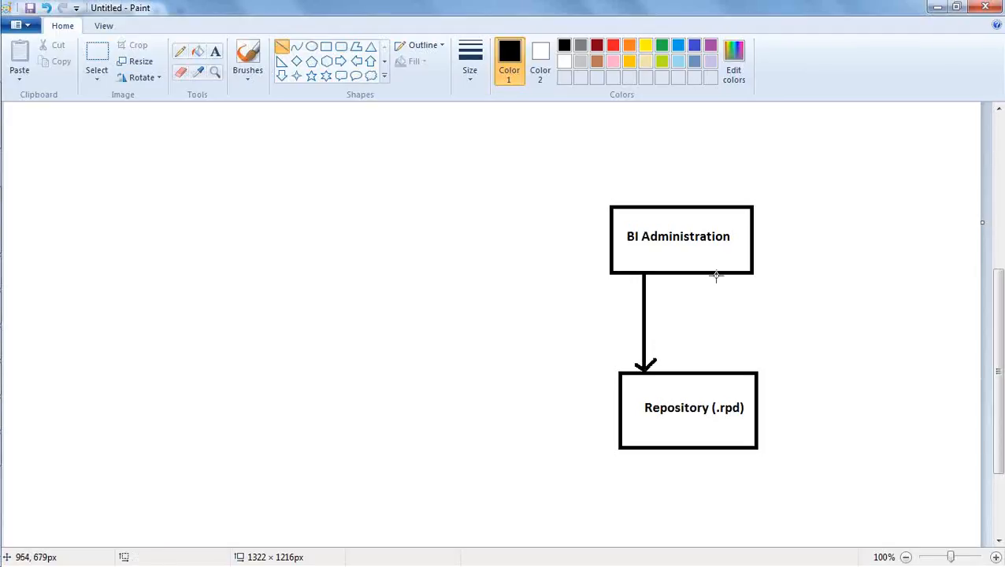
{"action": "left_click_drag", "start_coordinate": [719, 273], "coordinate": [719, 371]}
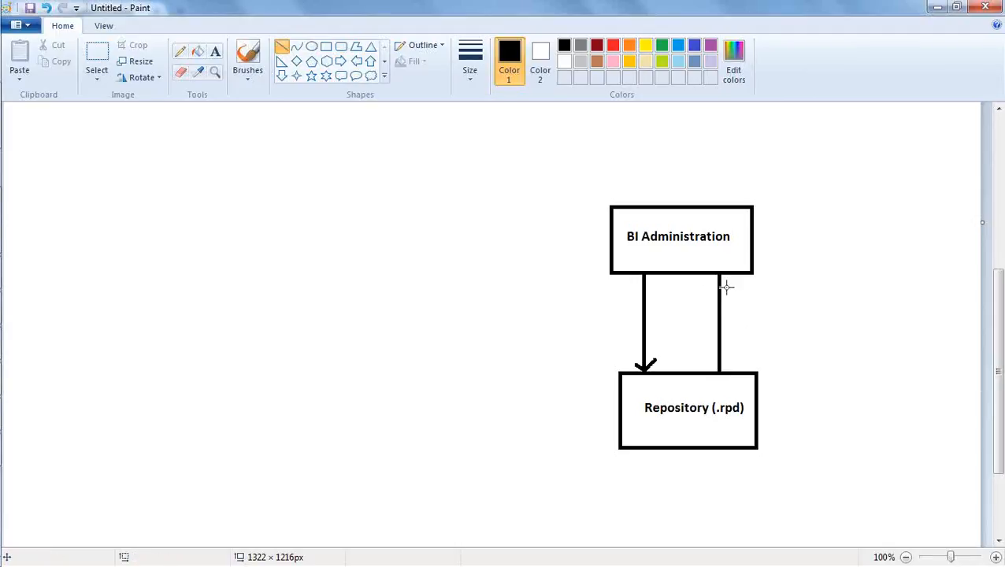
{"action": "left_click_drag", "start_coordinate": [712, 281], "coordinate": [729, 279]}
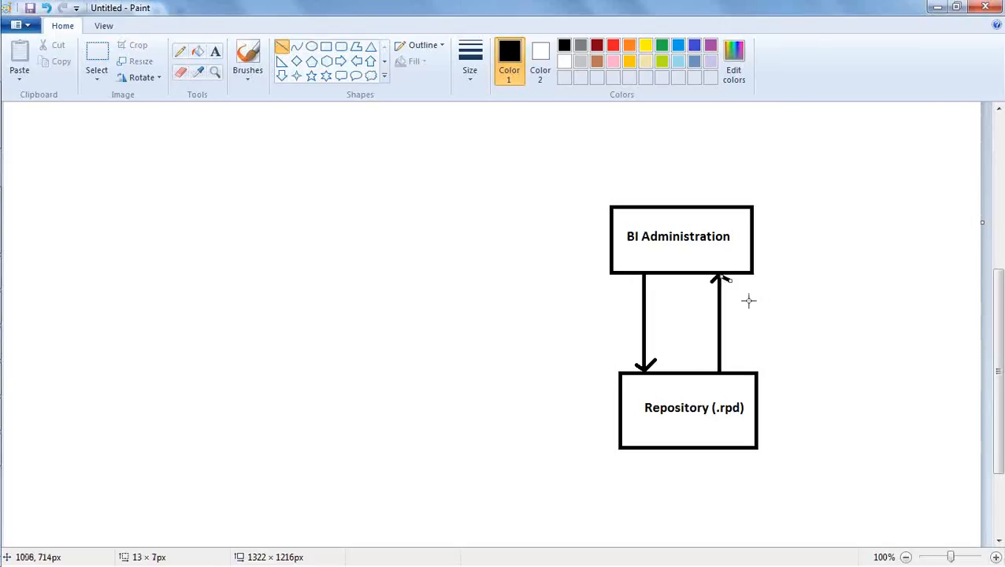
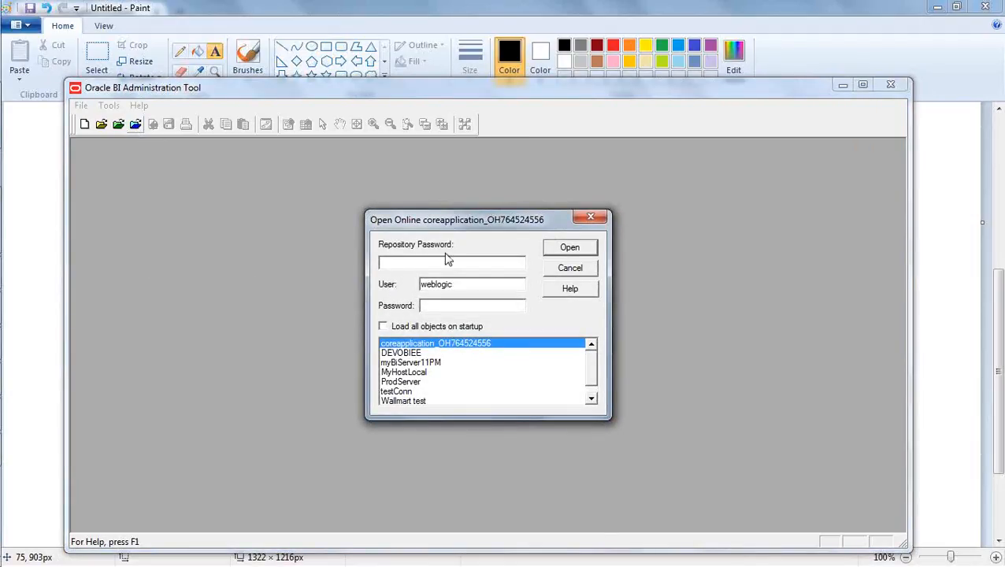
Enter the repository password and the weblogic user's password for opening coreapplication_OH764524556 online.
{"action": "type", "text": "Admin123"}
{"action": "left_click", "coordinate": [450, 305]}
{"action": "type", "text": "welcome1"}
Review the online connection in the Paint diagram, and open the repository online in the BI Administration Tool.
{"action": "mouse_move", "coordinate": [2, 280]}
{"action": "left_click", "coordinate": [22, 380]}
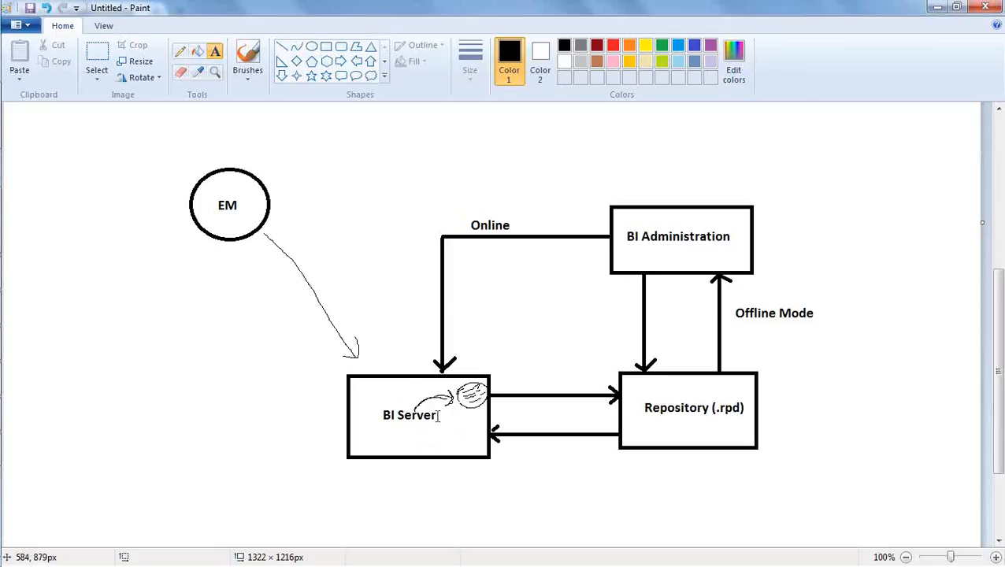
{"action": "key", "text": "alt+Tab"}
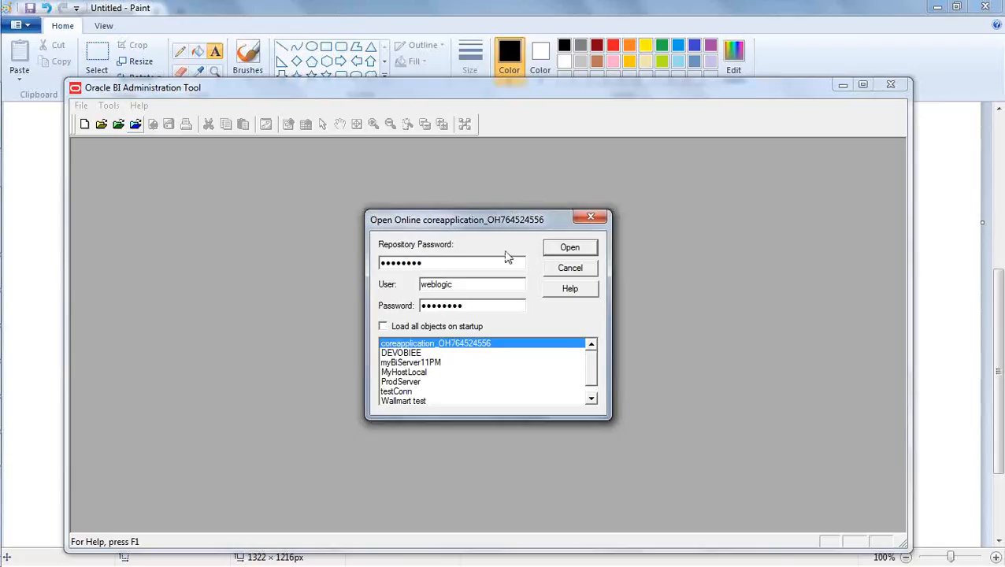
{"action": "left_click", "coordinate": [560, 249]}
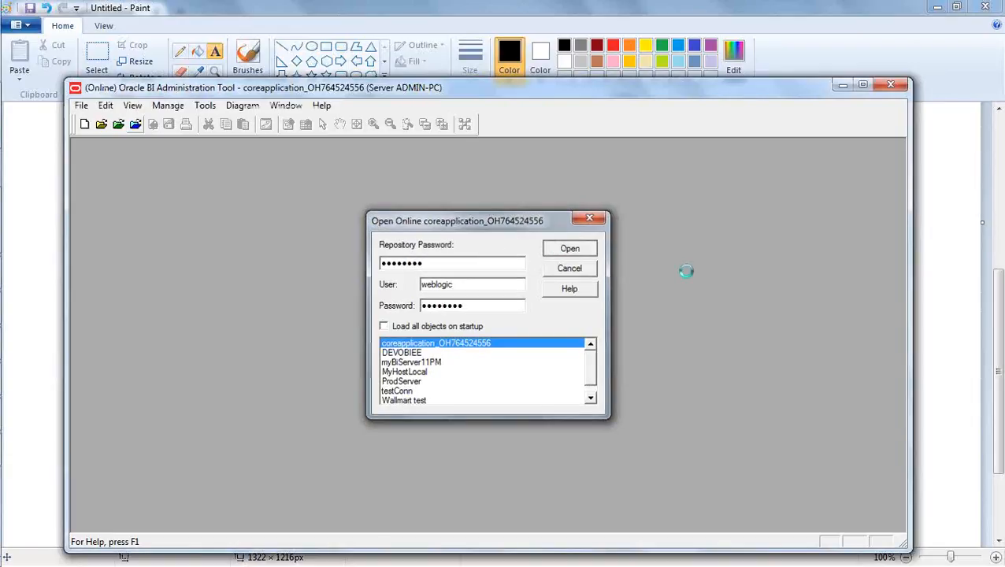
Expand the BISAMPLE business model and its Revenue logical table to show the columns.
{"action": "left_click", "coordinate": [458, 294]}
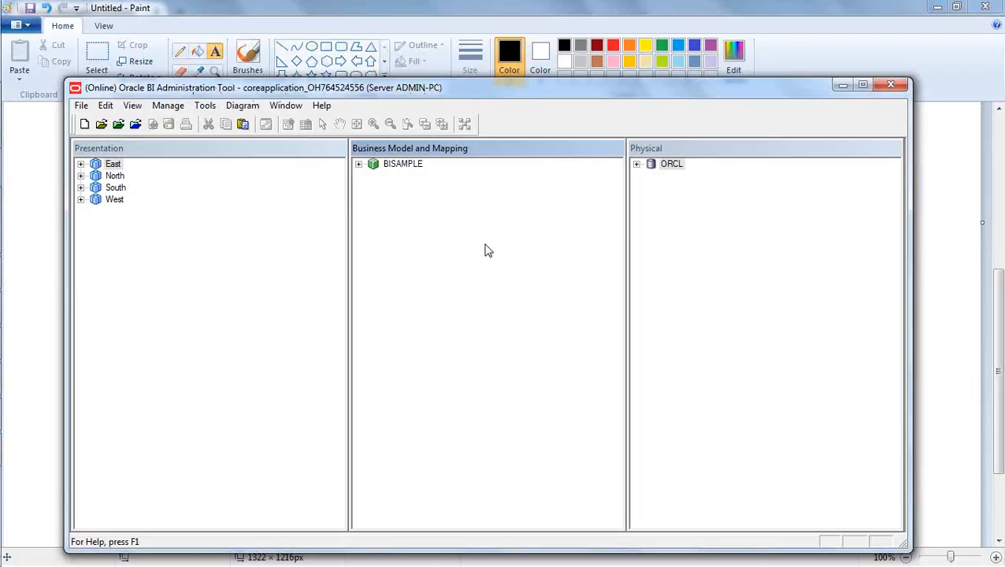
{"action": "left_click", "coordinate": [359, 164]}
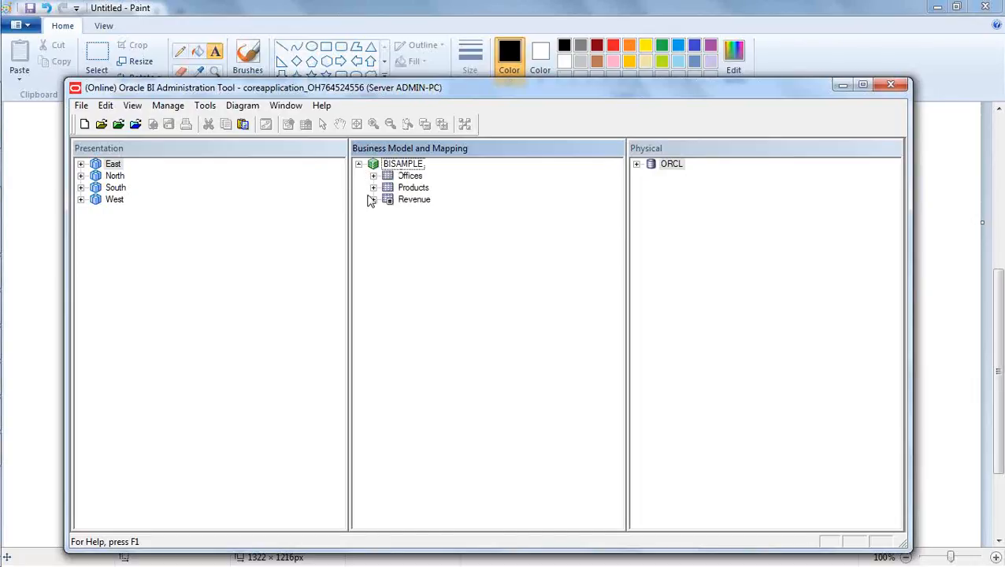
{"action": "left_click", "coordinate": [374, 199]}
Switch to Firefox and open localhost:7001/analytics in a new tab.
{"action": "mouse_move", "coordinate": [19, 359]}
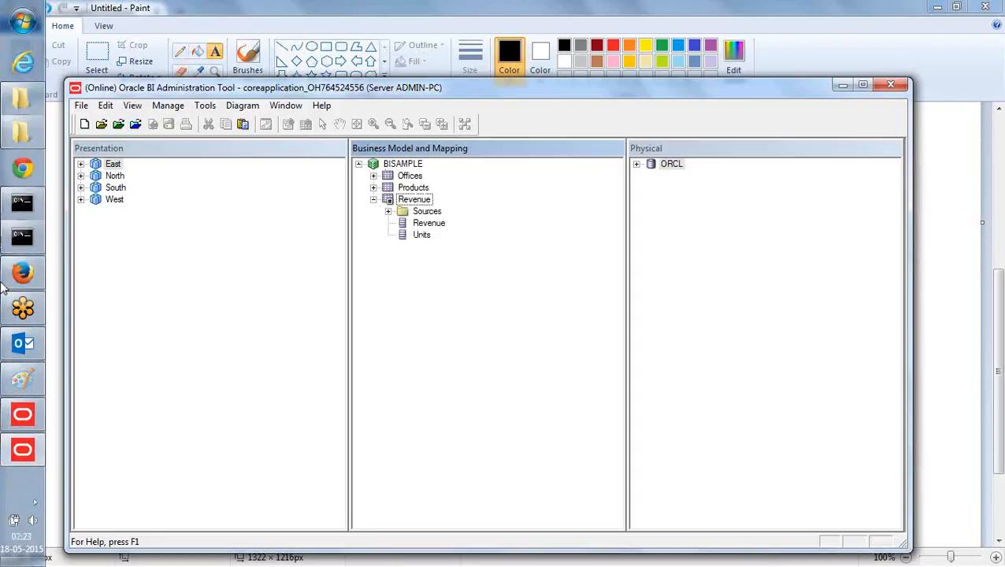
{"action": "left_click", "coordinate": [22, 272]}
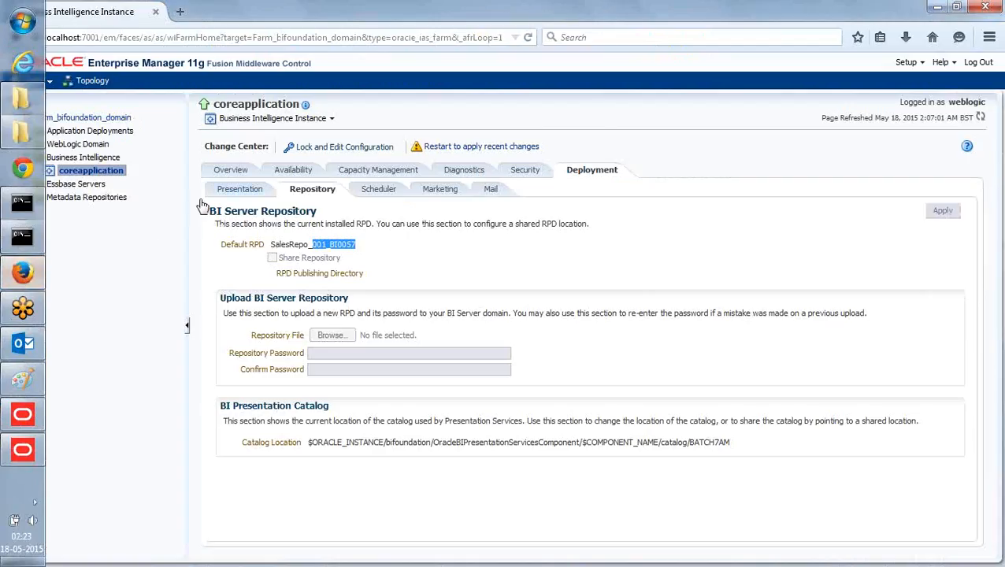
{"action": "left_click", "coordinate": [180, 11]}
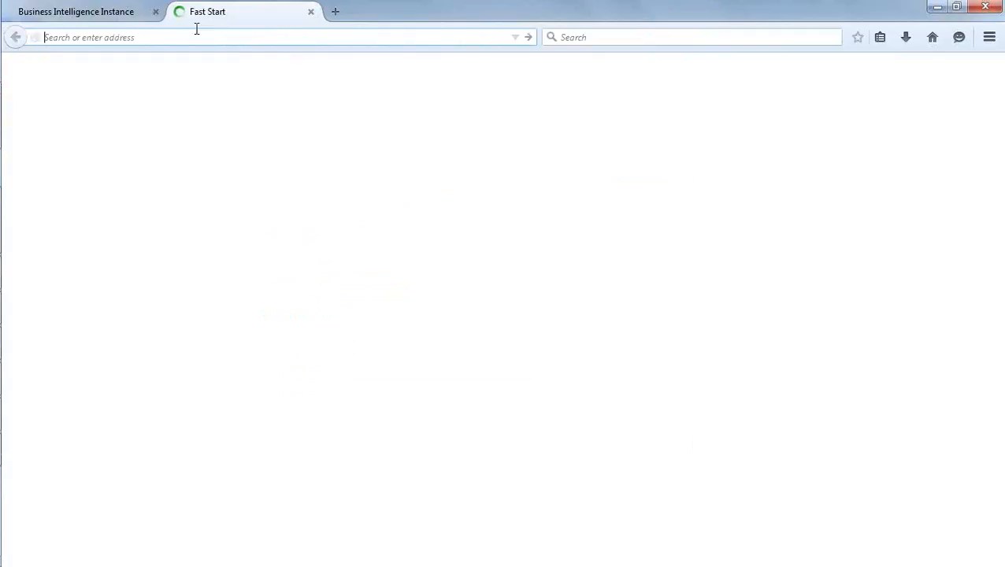
{"action": "type", "text": "/an"}
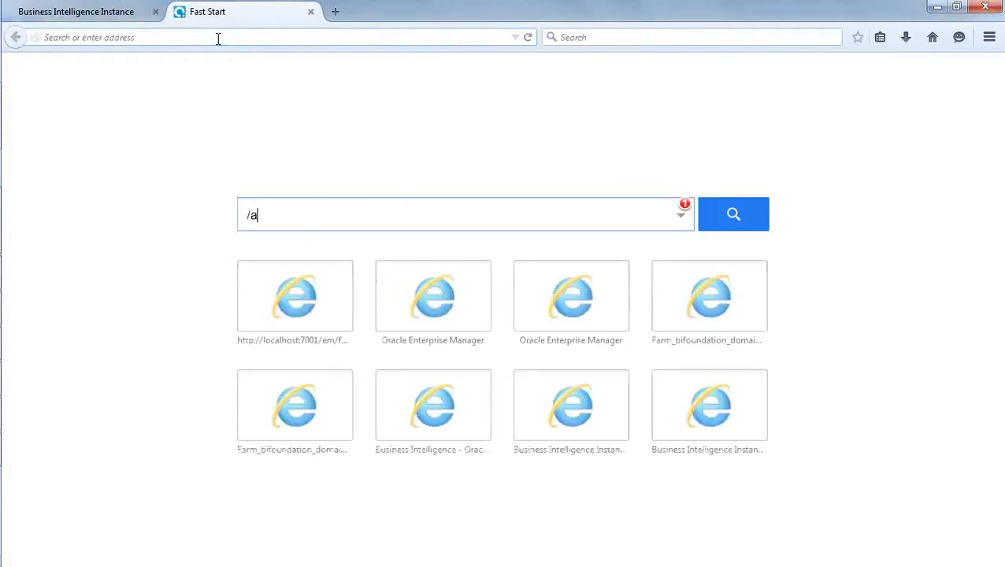
{"action": "left_click", "coordinate": [219, 38]}
{"action": "type", "text": "/an"}
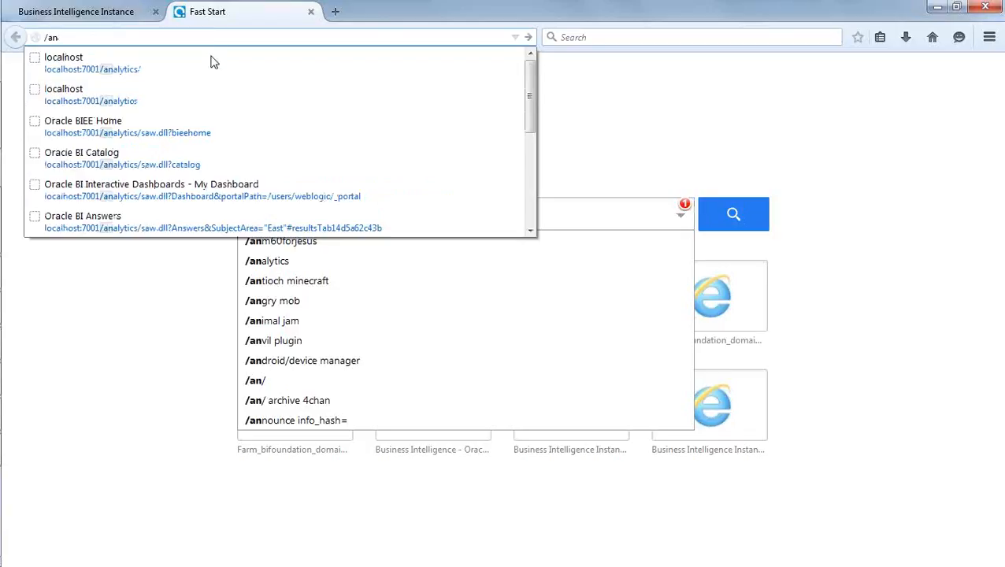
{"action": "left_click", "coordinate": [212, 63]}
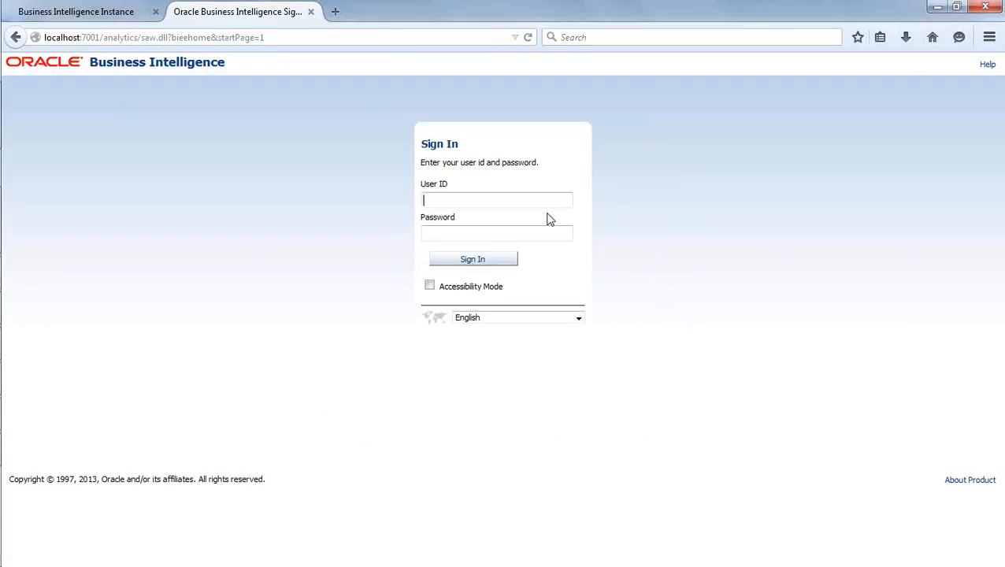
Sign in to Oracle Business Intelligence as weblogic with the saved account password.
{"action": "left_click", "coordinate": [544, 203]}
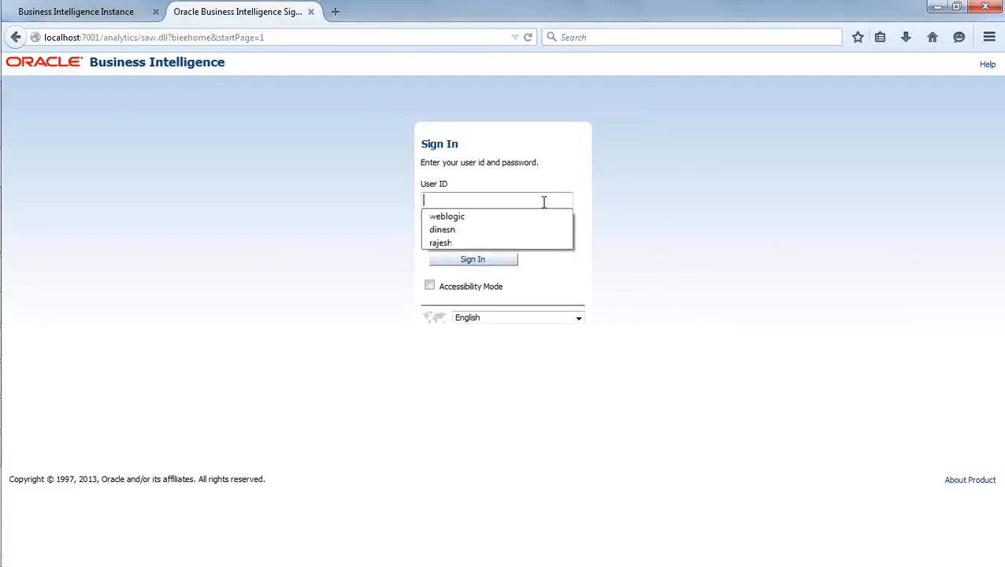
{"action": "left_click", "coordinate": [534, 217]}
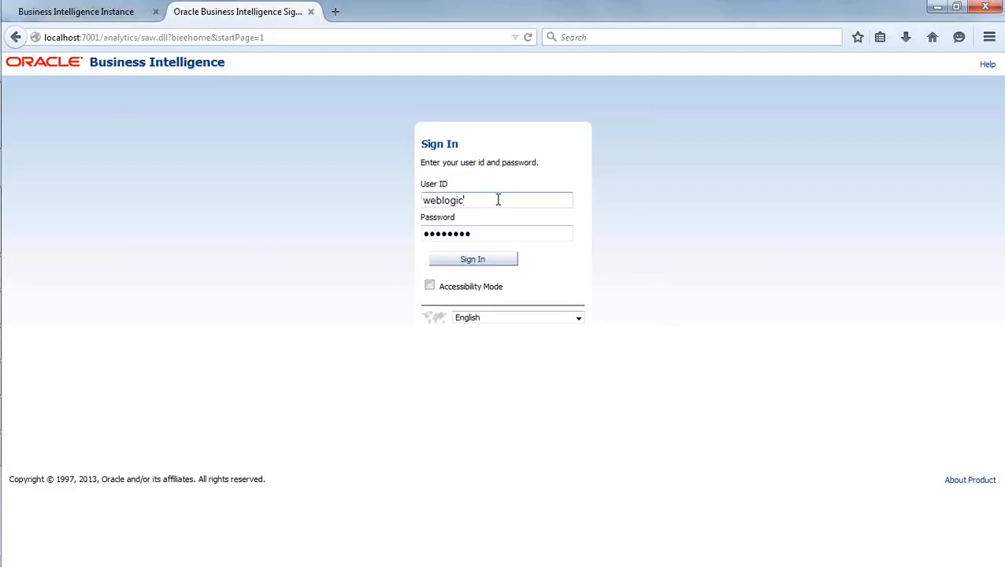
{"action": "left_click", "coordinate": [486, 260]}
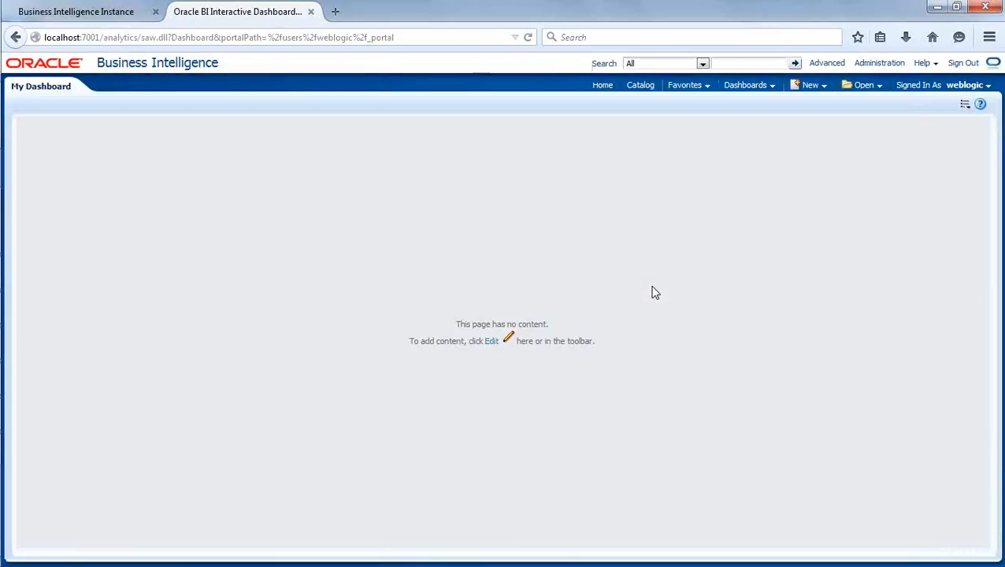
Go to the home page and create a new analysis on the East subject area.
{"action": "left_click", "coordinate": [602, 87]}
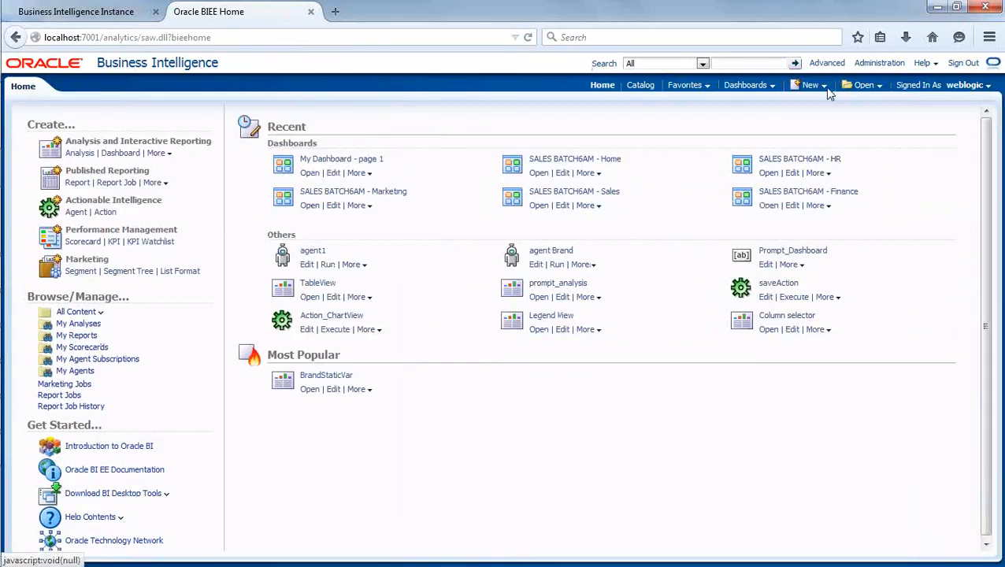
{"action": "left_click", "coordinate": [823, 88]}
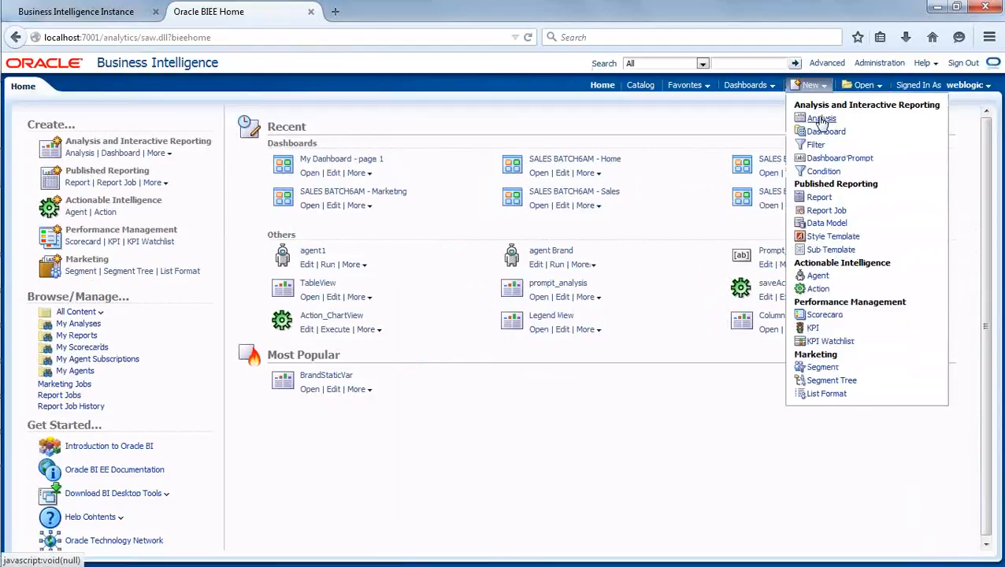
{"action": "left_click", "coordinate": [822, 119]}
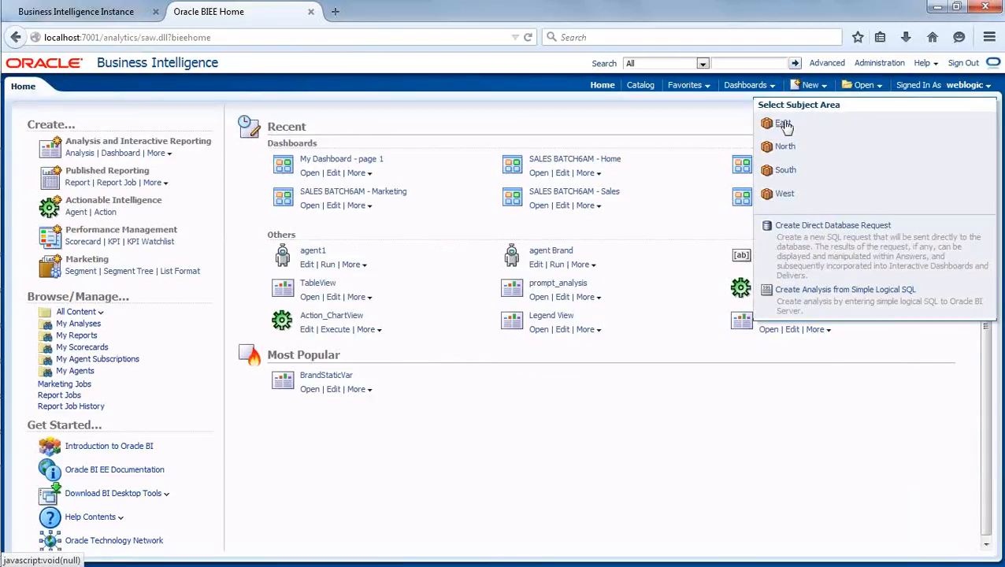
{"action": "left_click", "coordinate": [784, 124]}
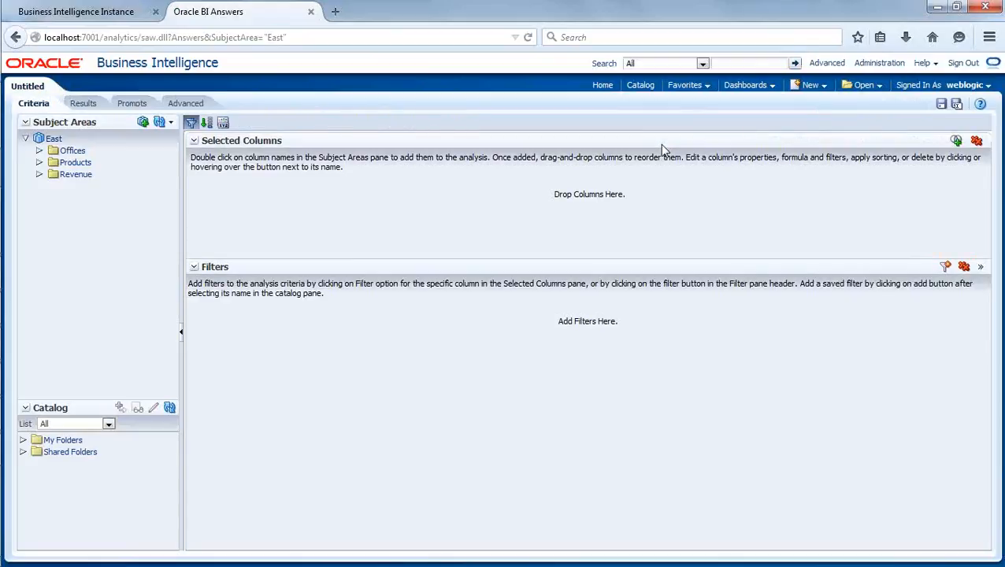
Add the Brand column from Products and the Revenue column from Revenue to the analysis and display its results.
{"action": "left_click", "coordinate": [40, 162]}
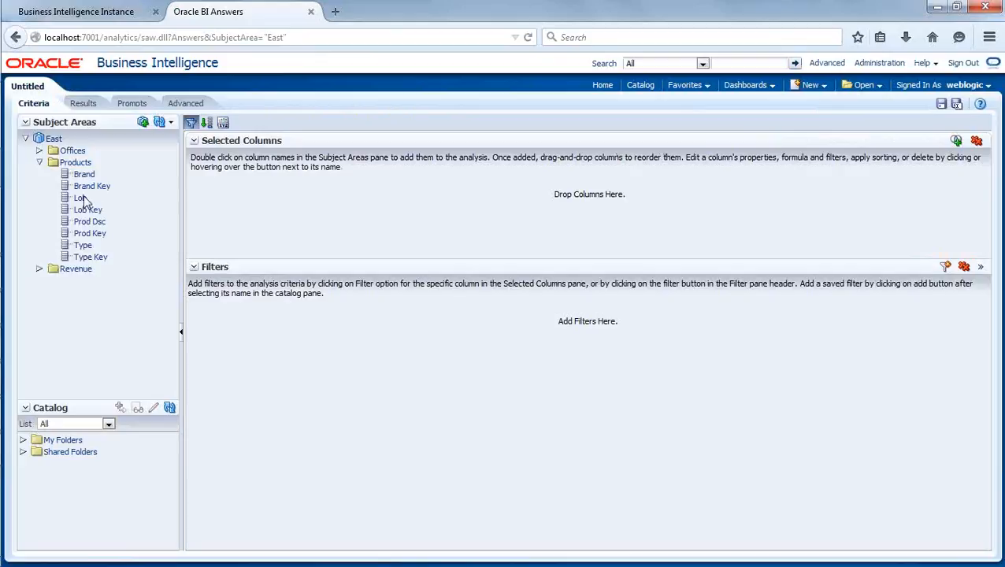
{"action": "double_click", "coordinate": [85, 175]}
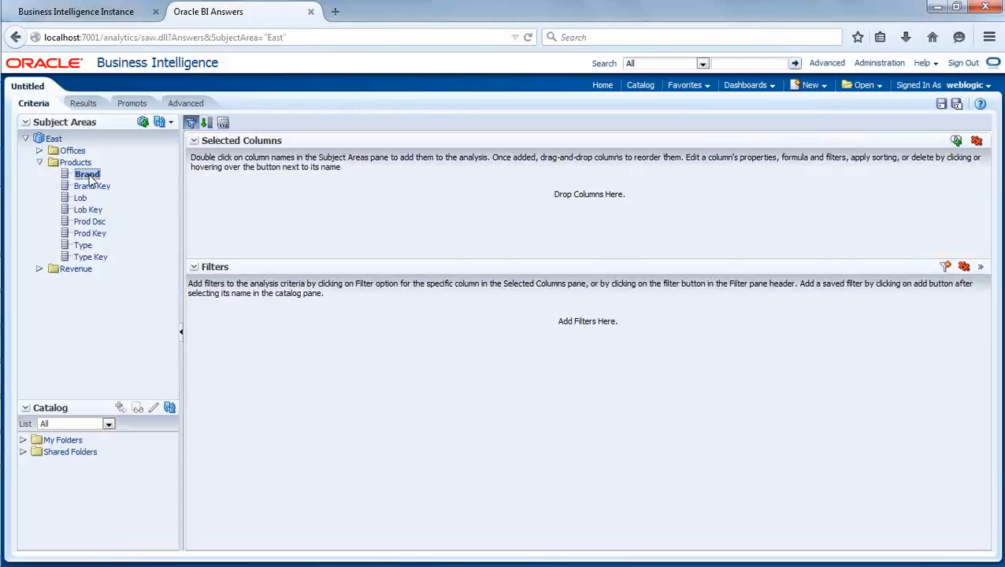
{"action": "left_click", "coordinate": [40, 268]}
{"action": "double_click", "coordinate": [93, 281]}
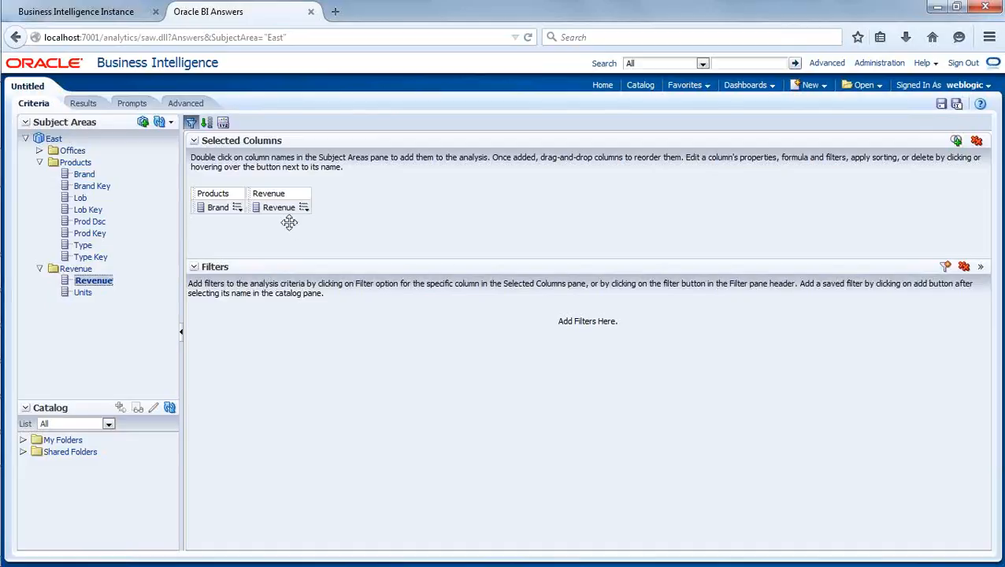
{"action": "left_click", "coordinate": [83, 103]}
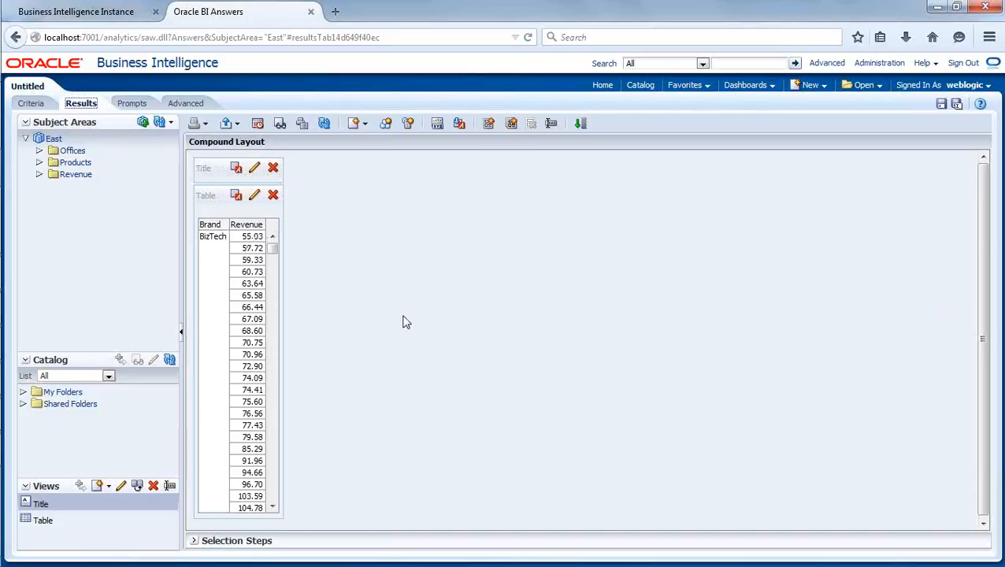
Start saving the analysis and create a new folder named Test under Shared Folders for it.
{"action": "left_click", "coordinate": [942, 106]}
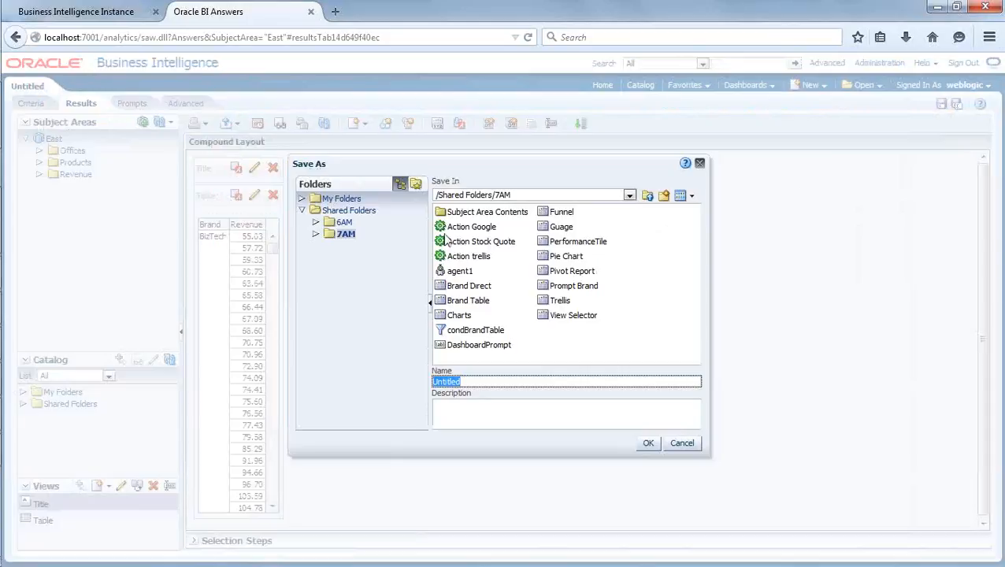
{"action": "left_click", "coordinate": [650, 200]}
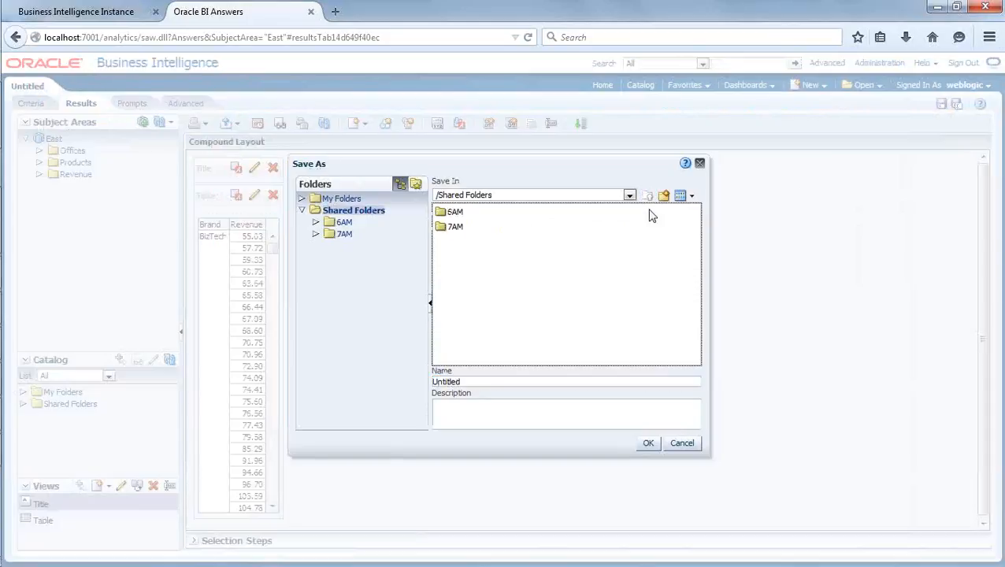
{"action": "left_click", "coordinate": [664, 196]}
{"action": "type", "text": "Test"}
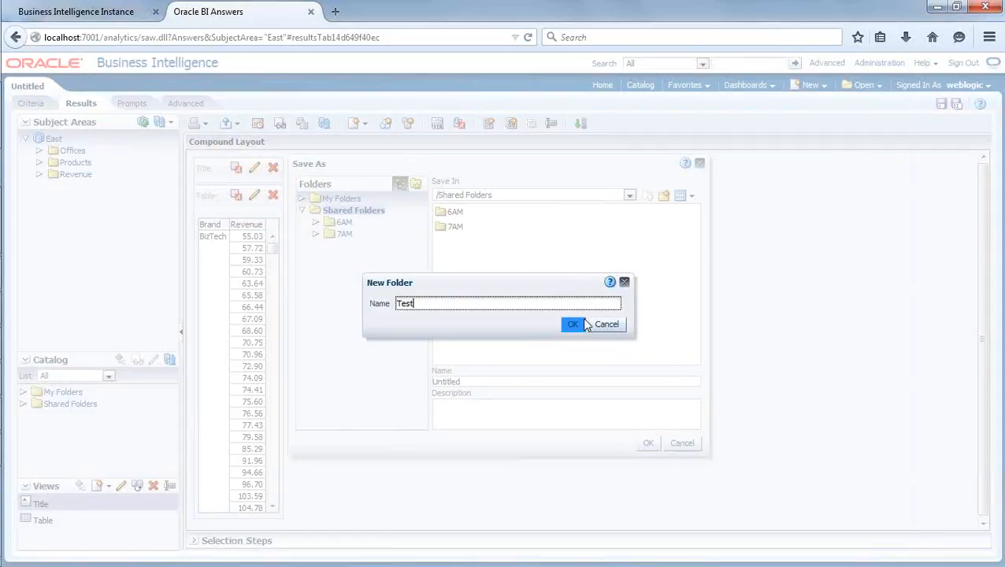
{"action": "left_click", "coordinate": [583, 325]}
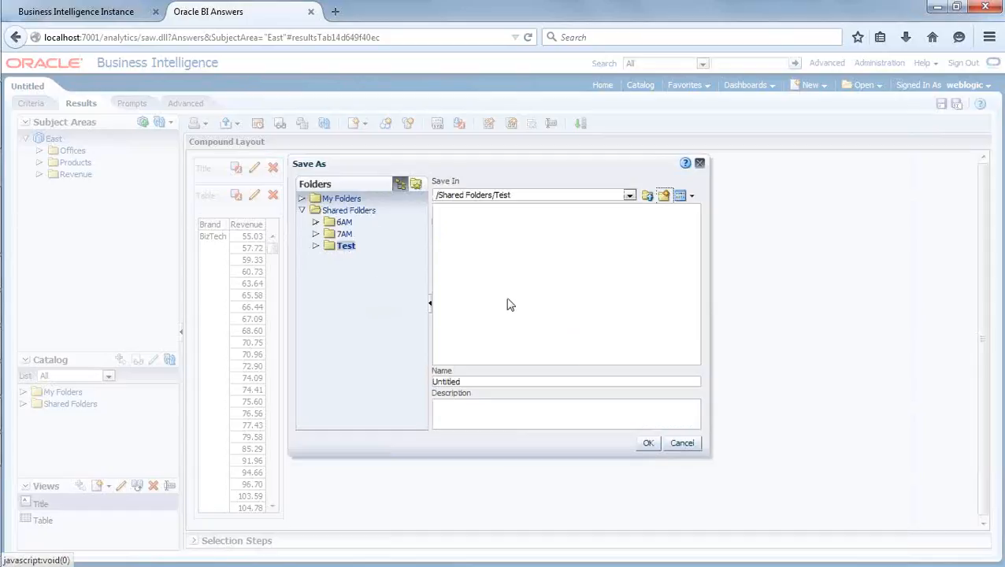
Name the analysis "Test Report" and save it in /Shared Folders/Test.
{"action": "left_click", "coordinate": [488, 381]}
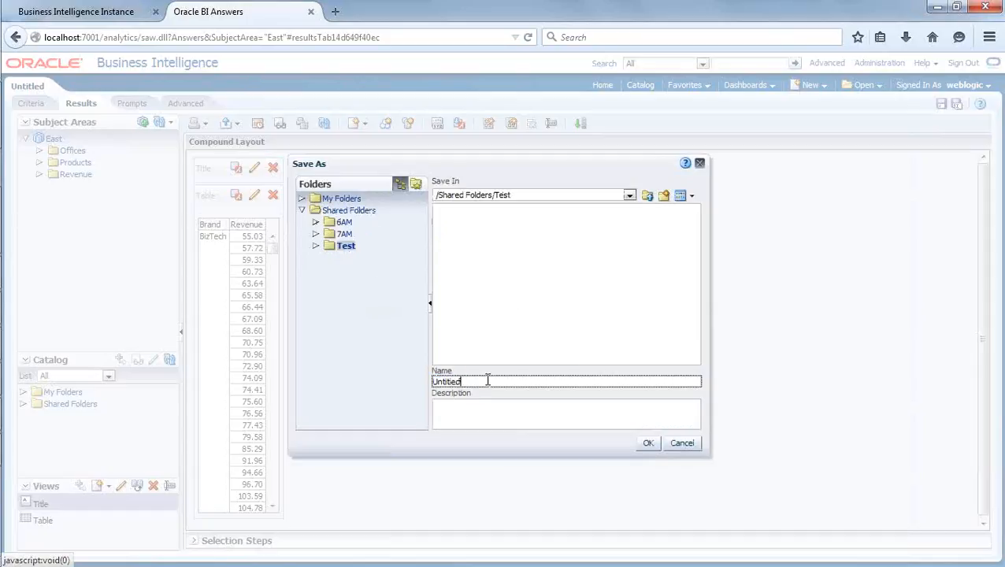
{"action": "key", "text": "BackSpace"}
{"action": "key", "text": "BackSpace"}
{"action": "key", "text": "BackSpace"}
{"action": "key", "text": "BackSpace"}
{"action": "key", "text": "BackSpace"}
{"action": "key", "text": "BackSpace"}
{"action": "key", "text": "BackSpace"}
{"action": "key", "text": "BackSpace"}
{"action": "type", "text": "testReport"}
{"action": "key", "text": "Delete"}
{"action": "type", "text": "T"}
{"action": "left_click", "coordinate": [647, 444]}
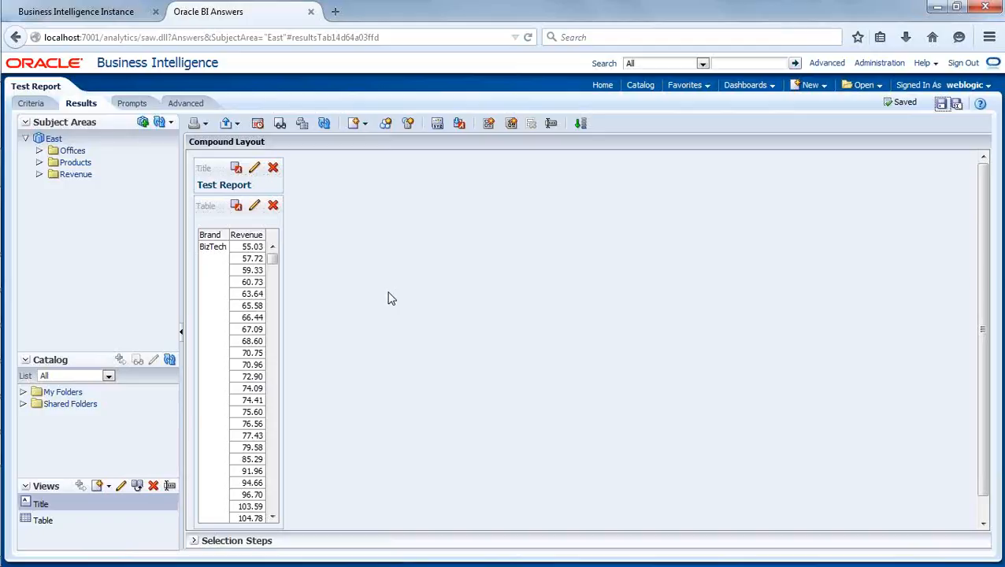
Open Test Report from the Test folder in the catalog.
{"action": "left_click", "coordinate": [641, 87]}
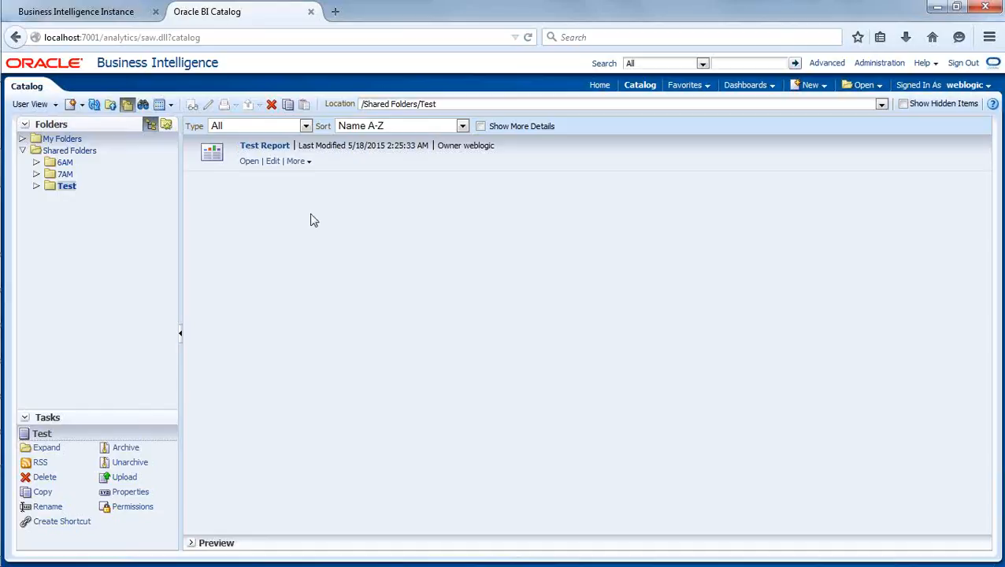
{"action": "left_click", "coordinate": [248, 162]}
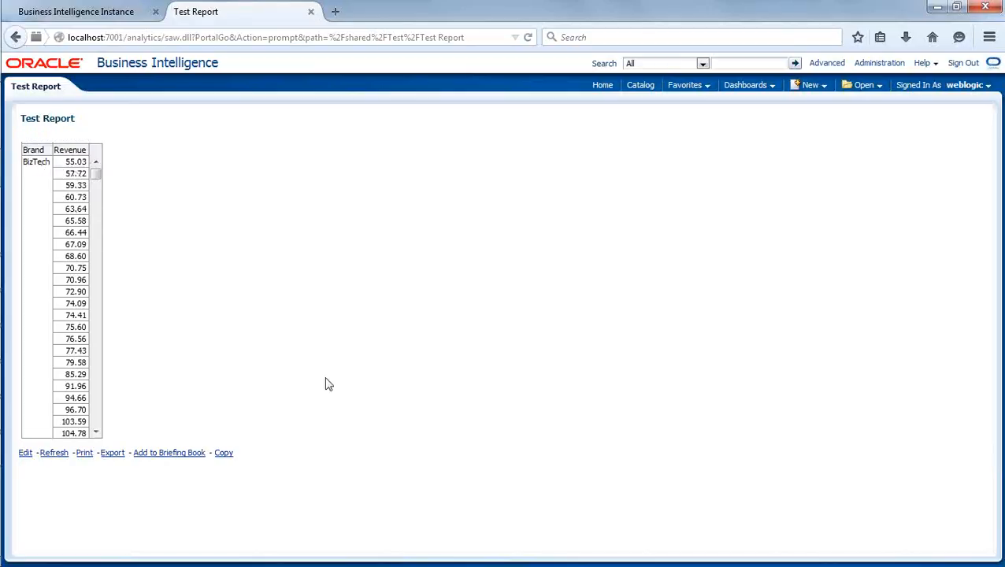
Switch to the Oracle BI Administration Tool and set the default aggregation rule of the Revenue logical column to Sum.
{"action": "mouse_move", "coordinate": [2, 385]}
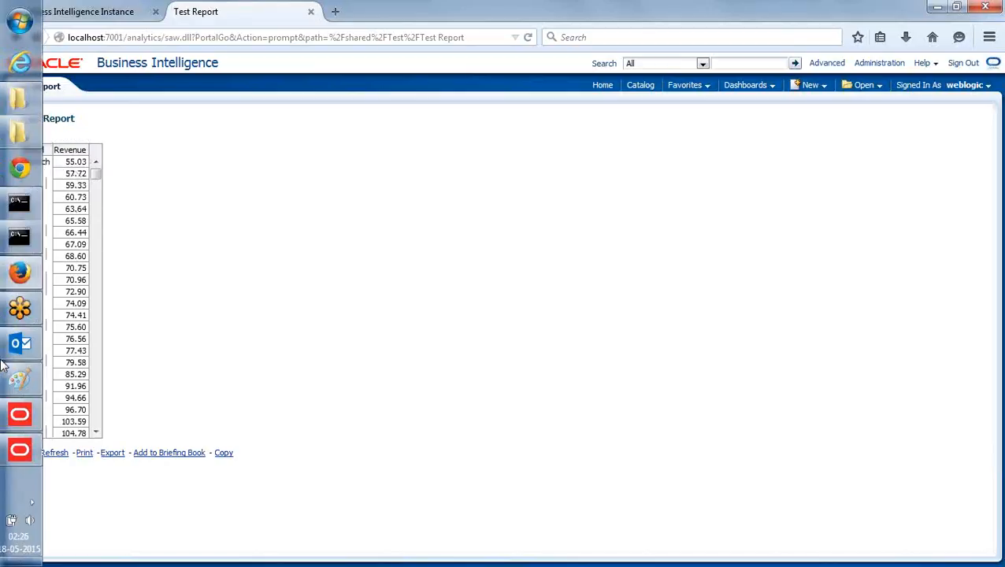
{"action": "left_click", "coordinate": [26, 455]}
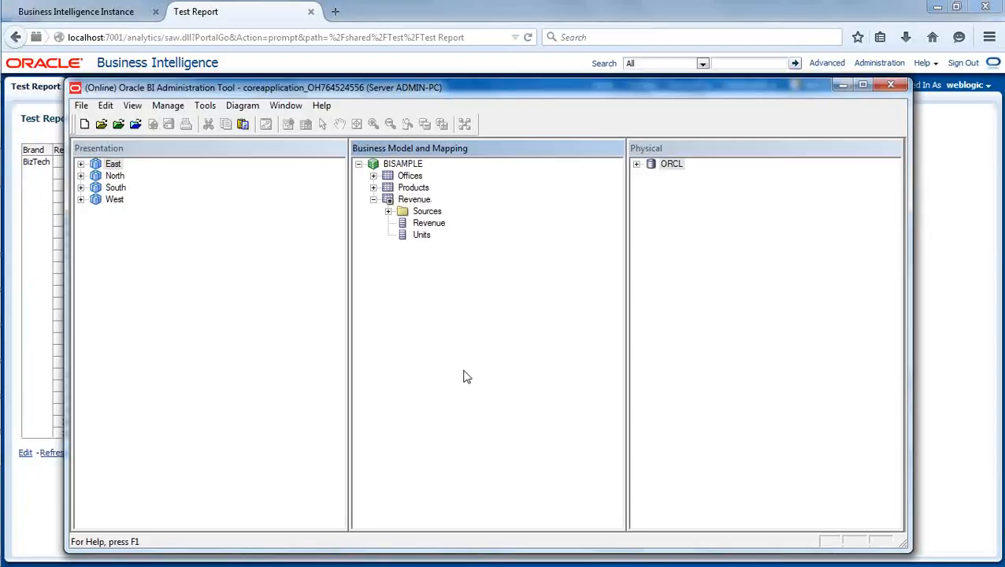
{"action": "left_click", "coordinate": [434, 226]}
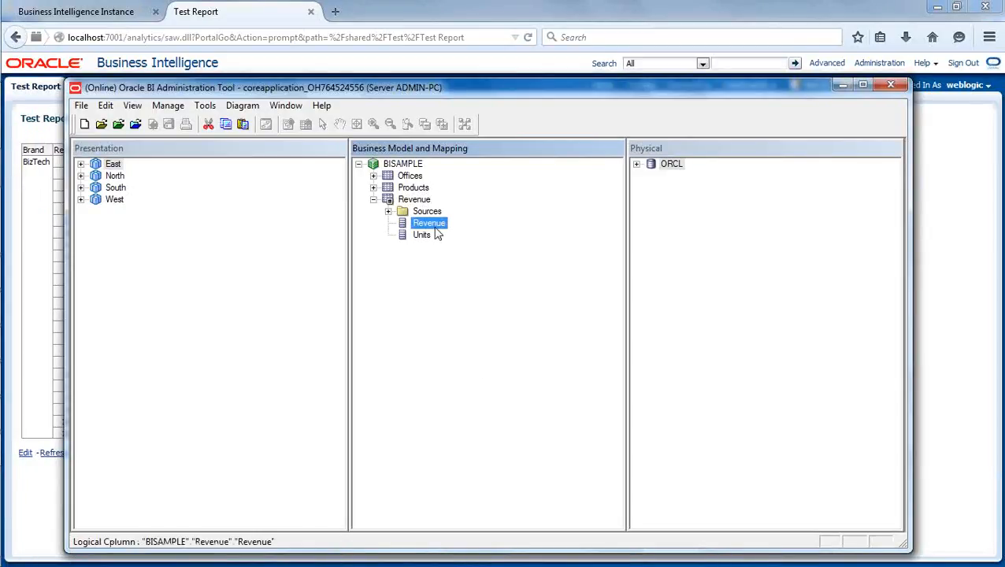
{"action": "left_click", "coordinate": [482, 337]}
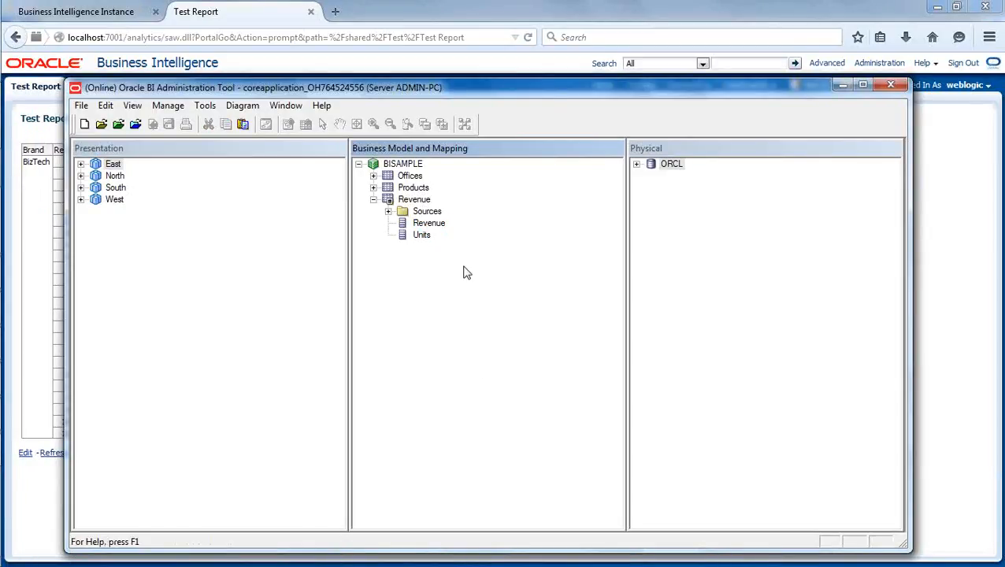
{"action": "left_click", "coordinate": [441, 227]}
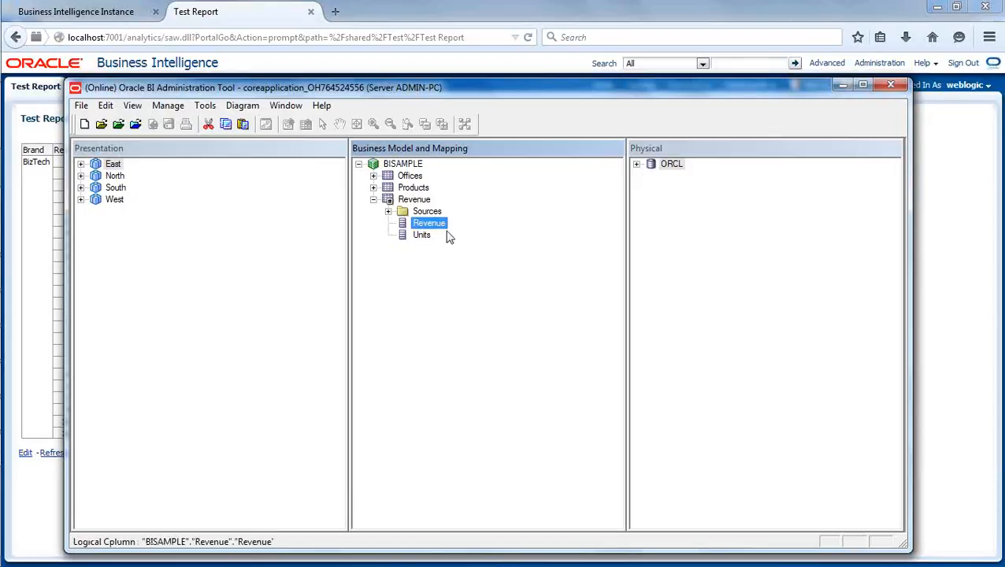
{"action": "double_click", "coordinate": [440, 227]}
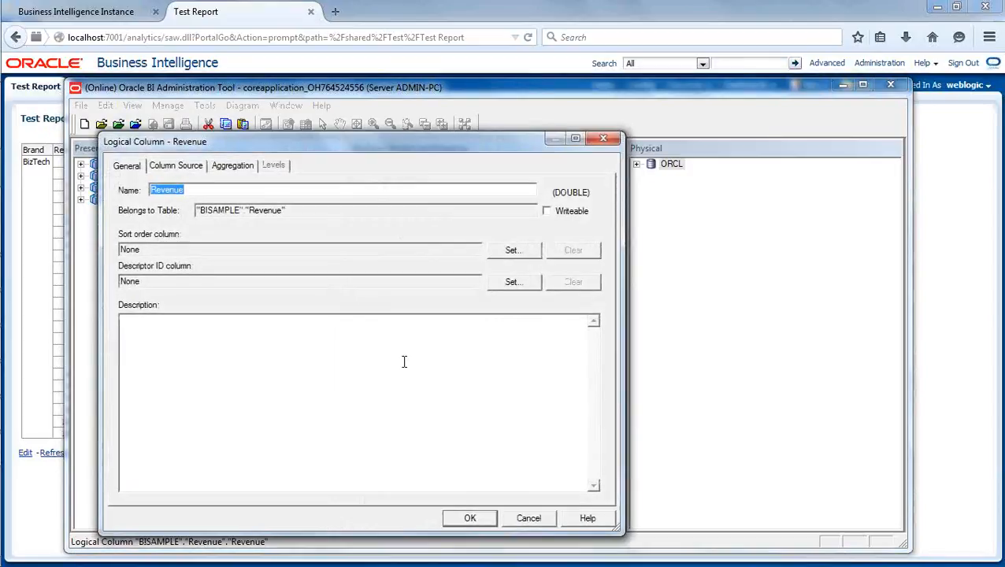
{"action": "left_click", "coordinate": [235, 165]}
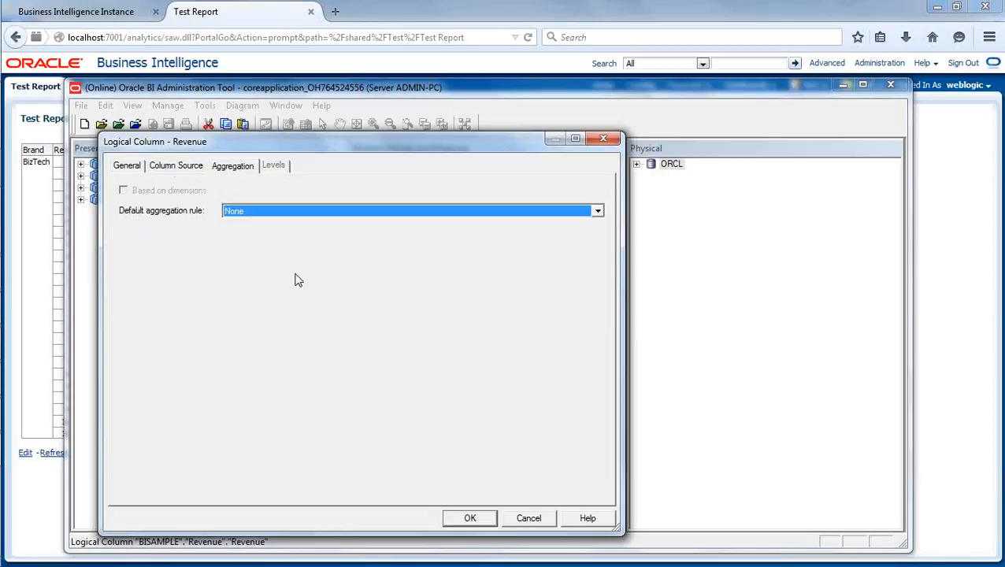
{"action": "left_click", "coordinate": [276, 215]}
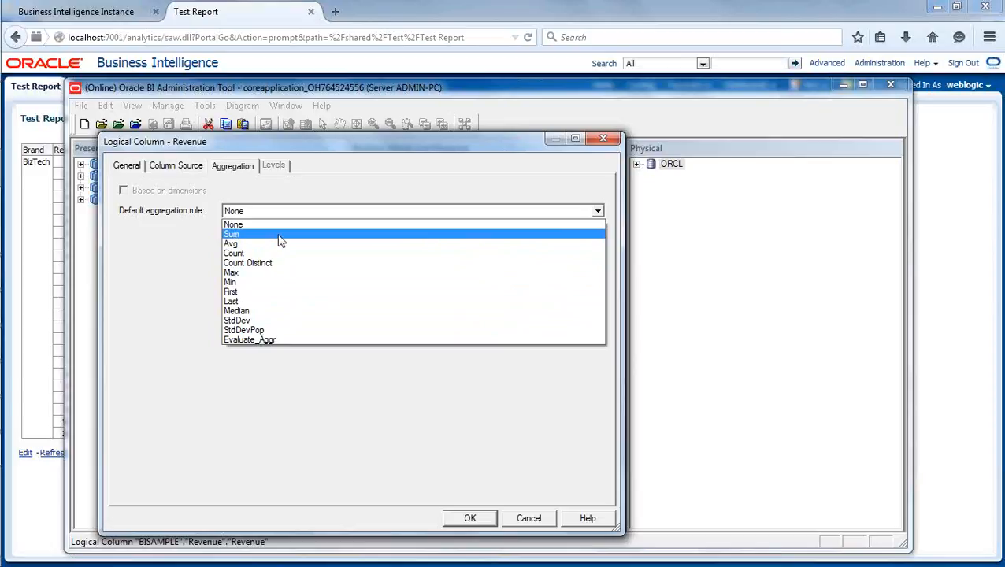
{"action": "left_click", "coordinate": [280, 236]}
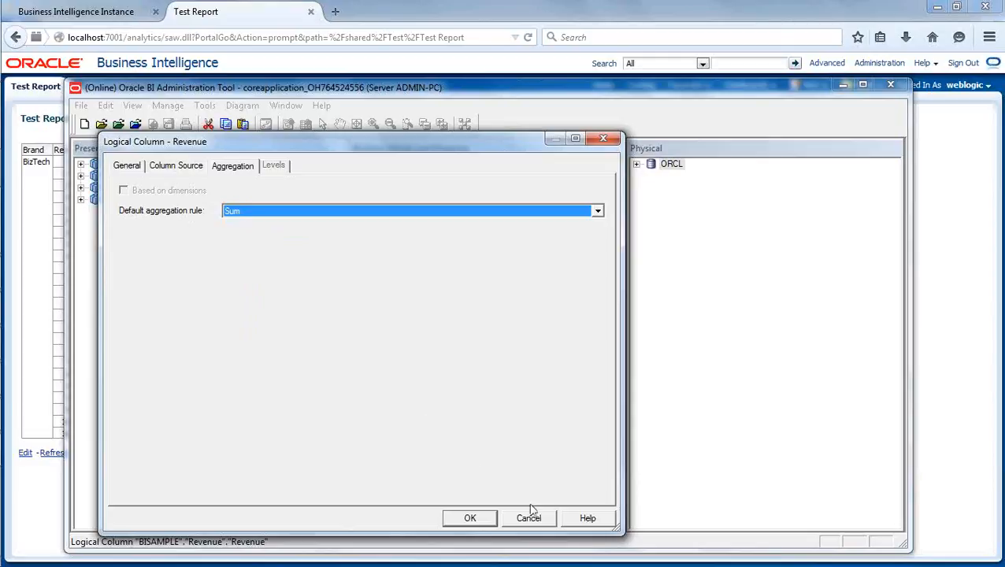
{"action": "left_click", "coordinate": [470, 519]}
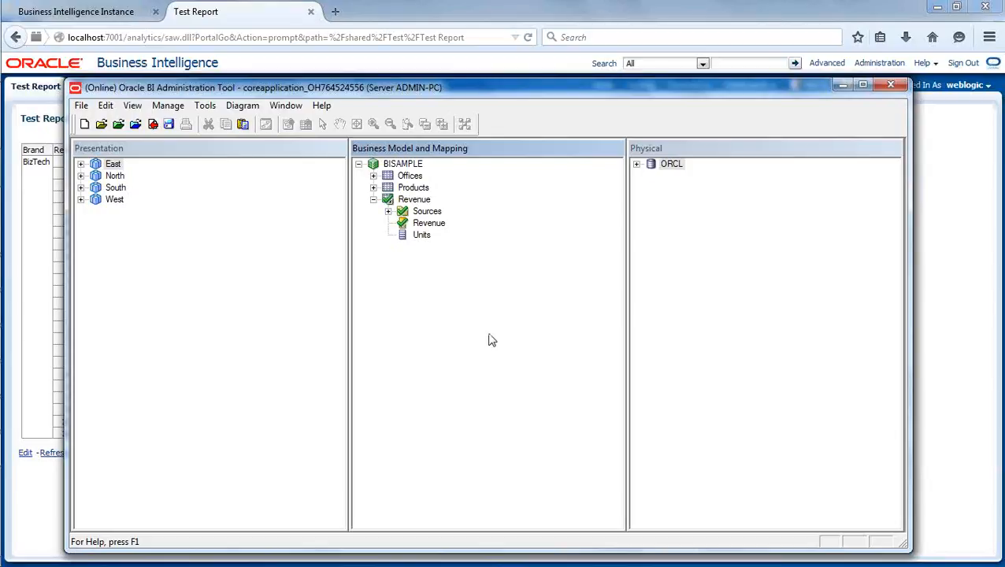
Rename the Lob column of the Products logical table to "Line Of Business".
{"action": "left_click", "coordinate": [373, 189]}
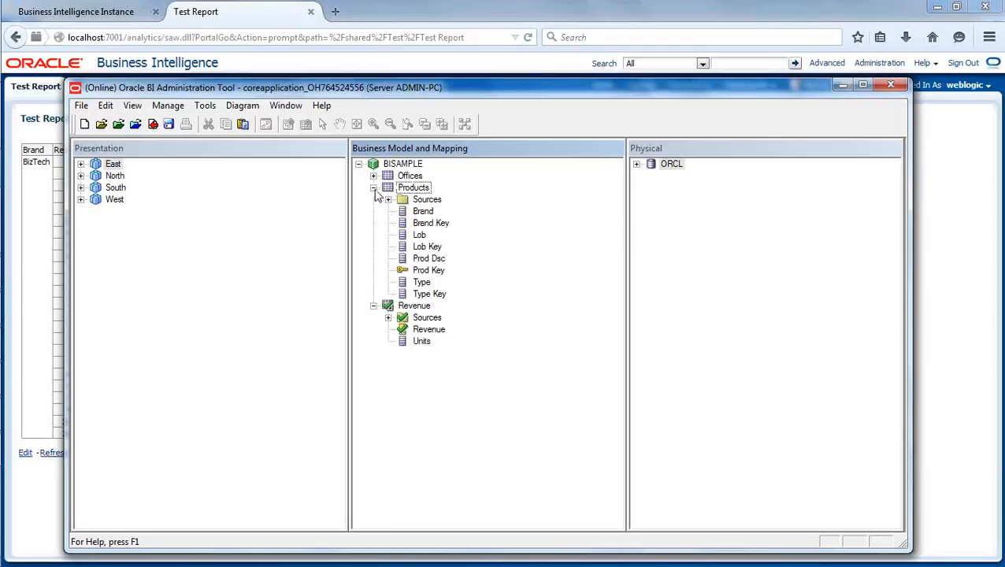
{"action": "left_click", "coordinate": [422, 238]}
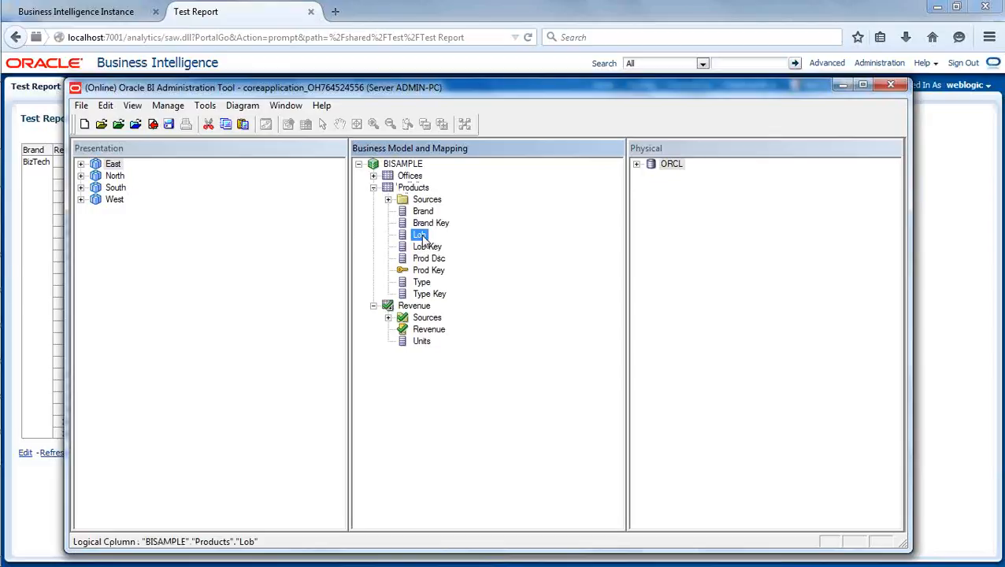
{"action": "right_click", "coordinate": [423, 237]}
{"action": "left_click", "coordinate": [502, 480]}
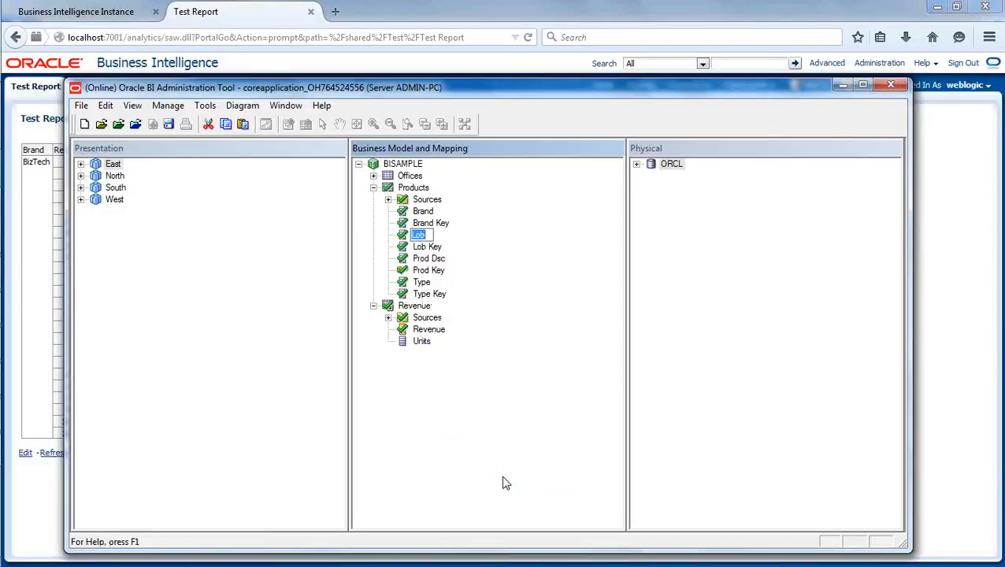
{"action": "type", "text": "Line Of Business"}
{"action": "left_click", "coordinate": [513, 447]}
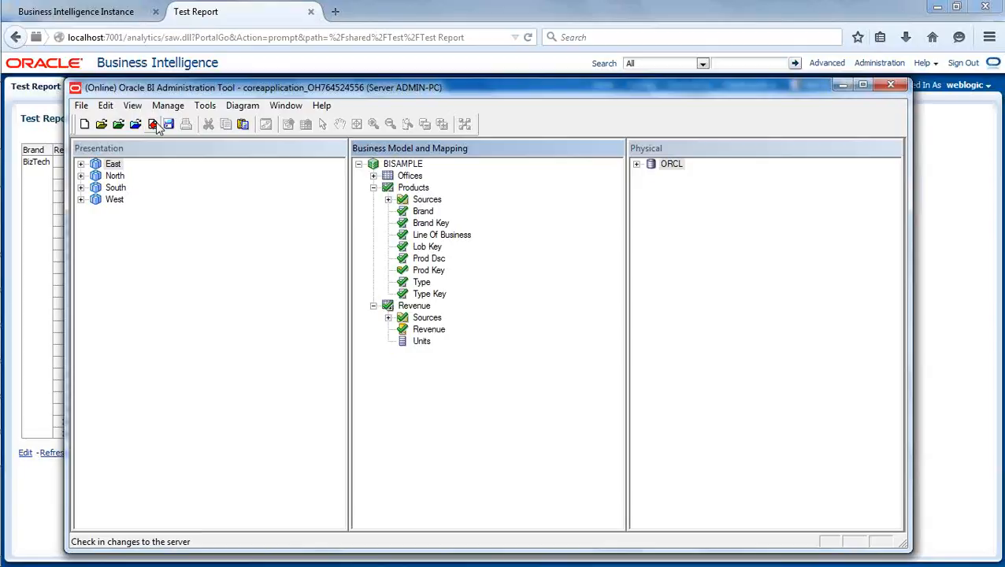
Check in and save the repository changes with a global consistency check, and refresh Test Report in the browser.
{"action": "left_click", "coordinate": [154, 125]}
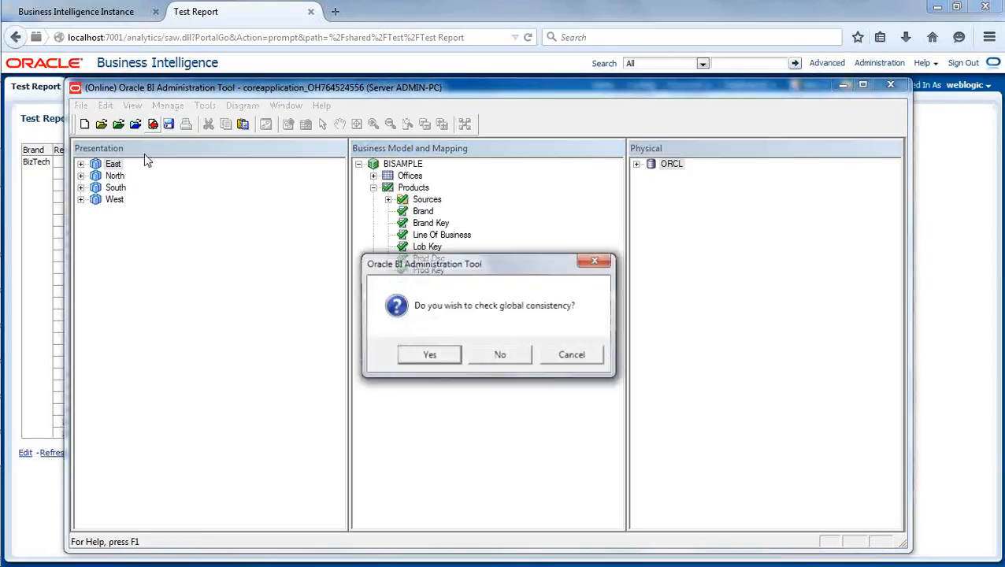
{"action": "left_click_drag", "start_coordinate": [491, 268], "coordinate": [392, 226]}
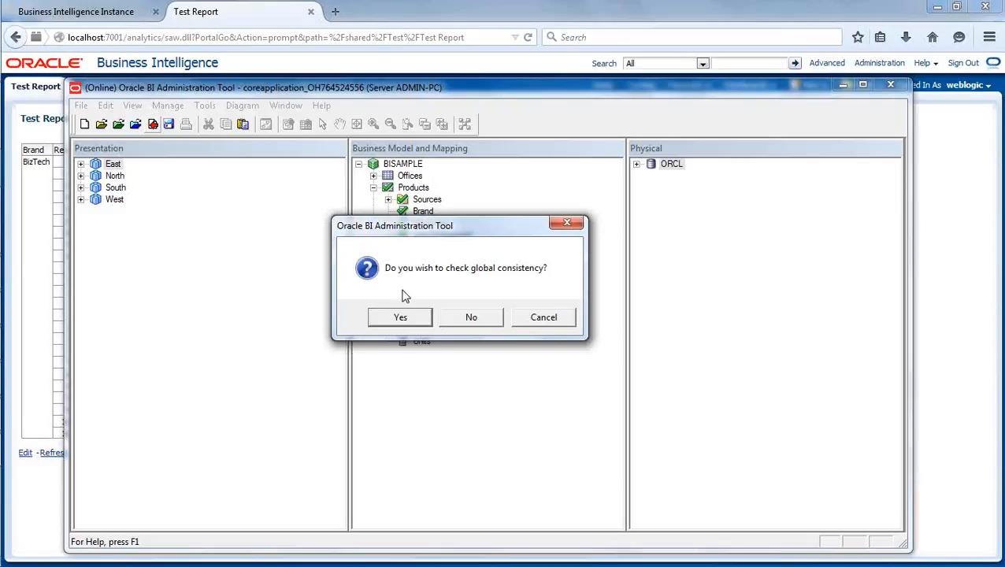
{"action": "left_click", "coordinate": [395, 322]}
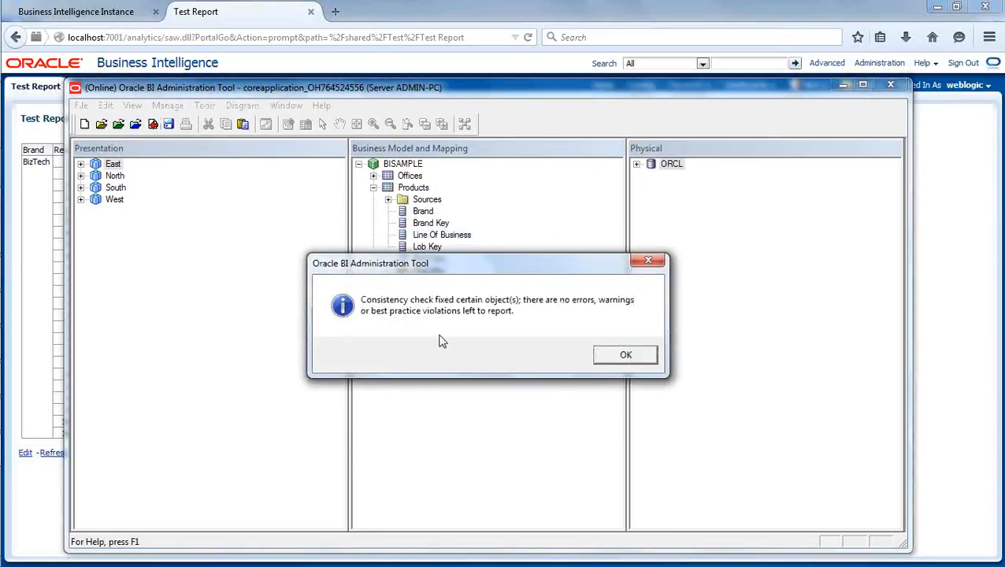
{"action": "left_click", "coordinate": [627, 357]}
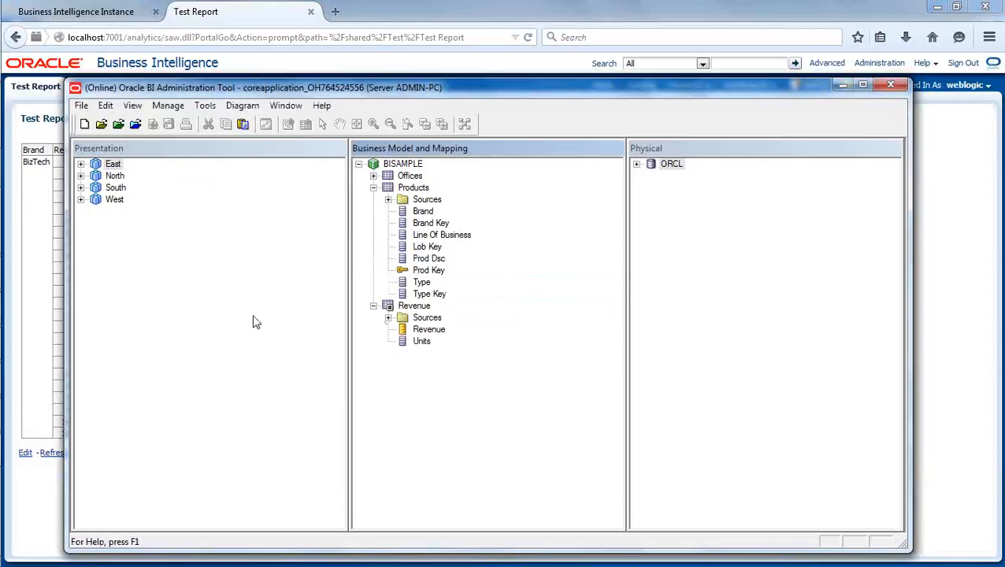
{"action": "left_click", "coordinate": [276, 17]}
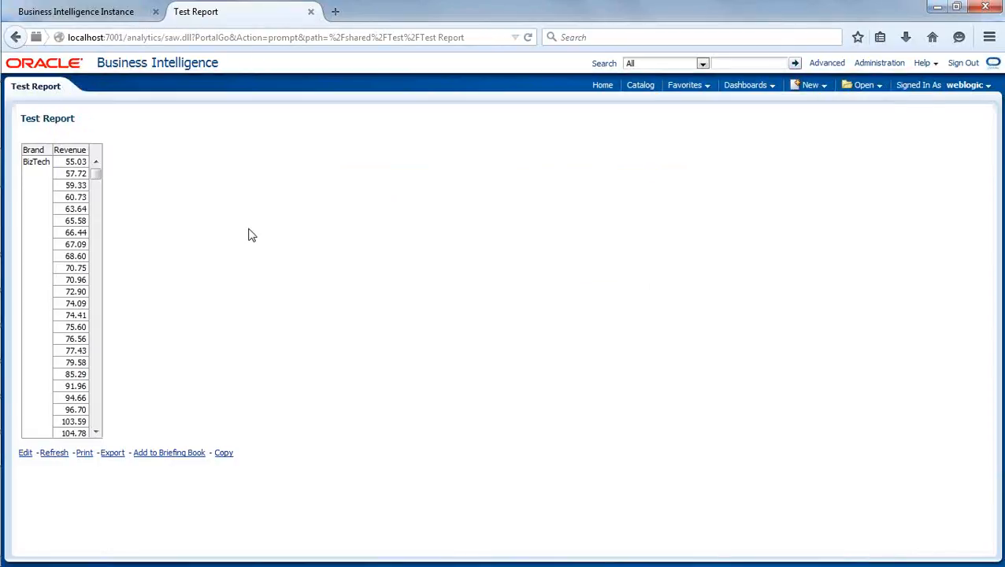
{"action": "left_click", "coordinate": [62, 456]}
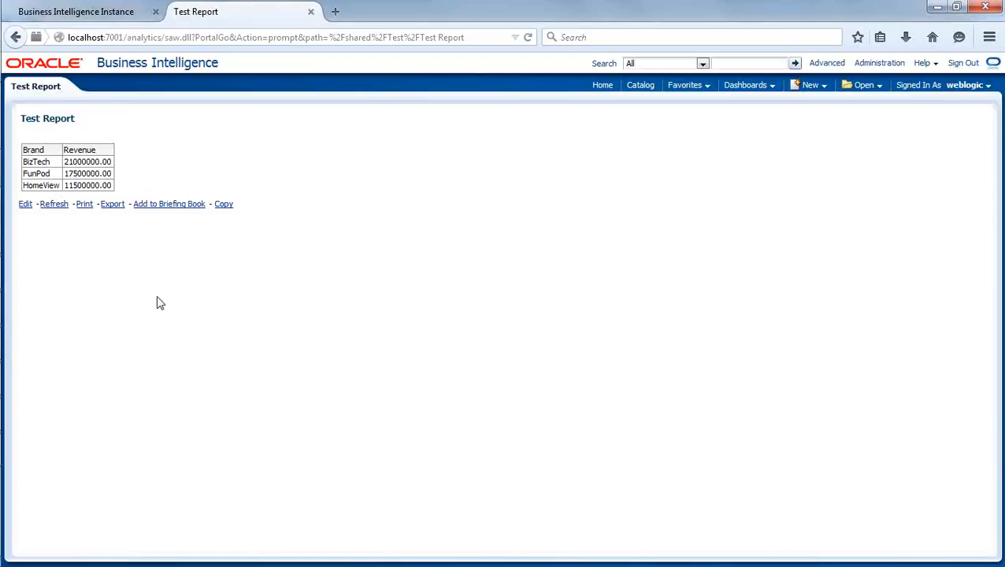
Switch to the Oracle BI Administration Tool and set the Revenue logical column's default aggregation rule to Max.
{"action": "mouse_move", "coordinate": [4, 394]}
{"action": "left_click", "coordinate": [27, 451]}
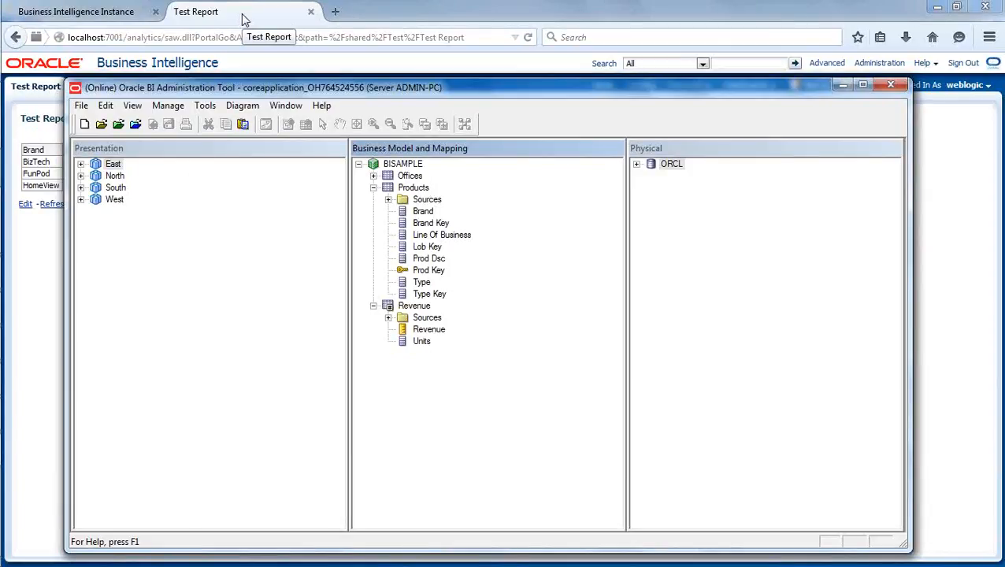
{"action": "double_click", "coordinate": [435, 330]}
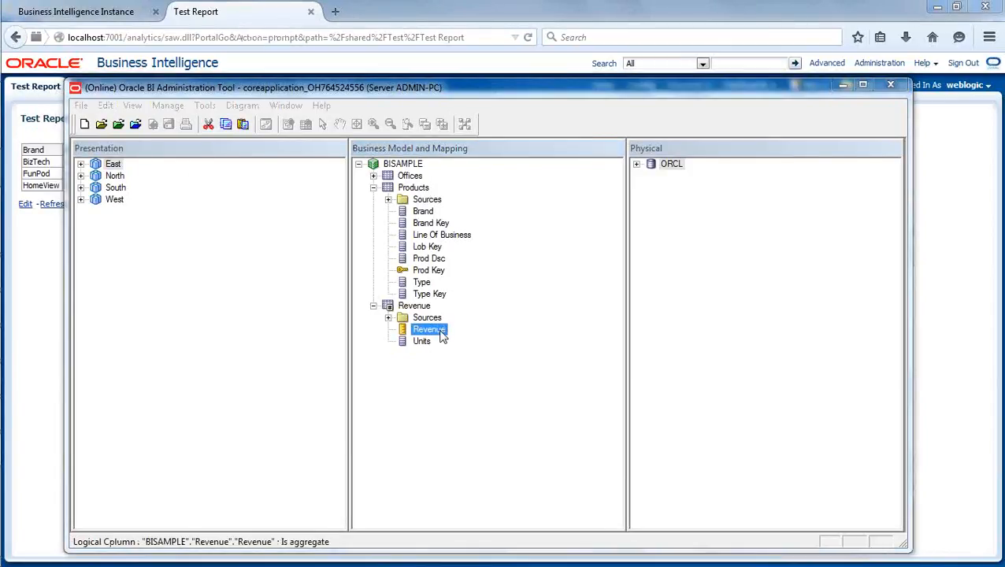
{"action": "left_click", "coordinate": [372, 213]}
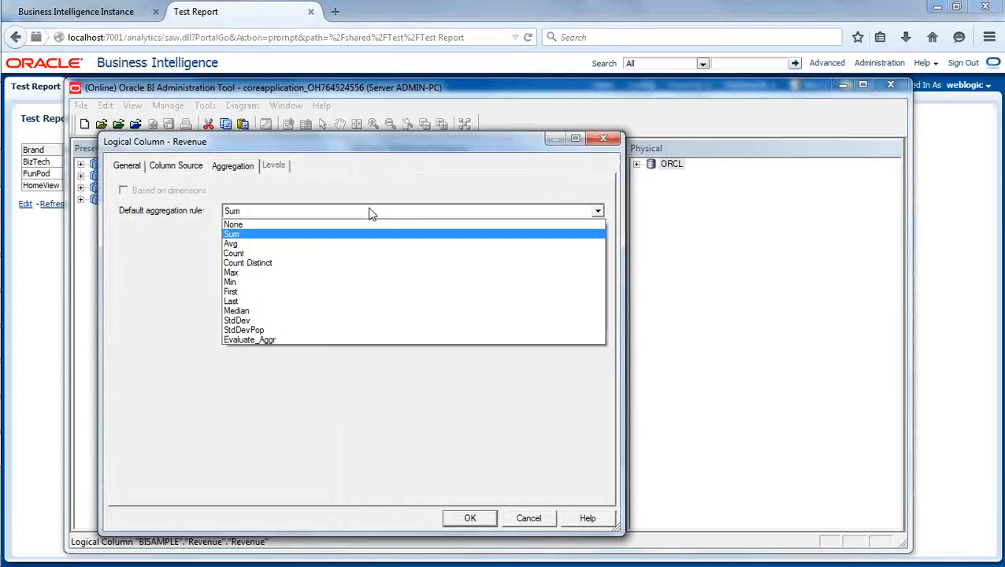
{"action": "left_click", "coordinate": [281, 273]}
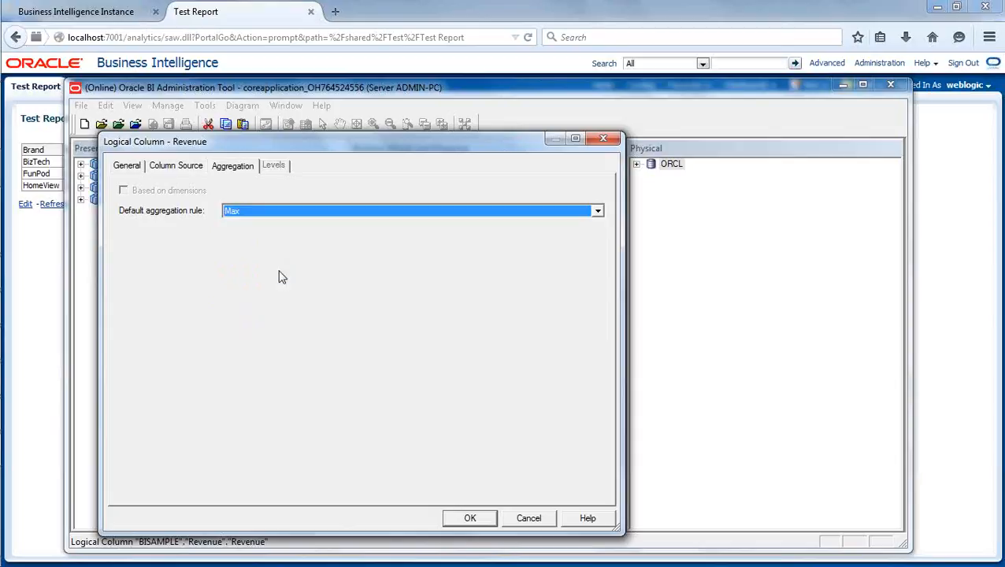
{"action": "left_click", "coordinate": [473, 517]}
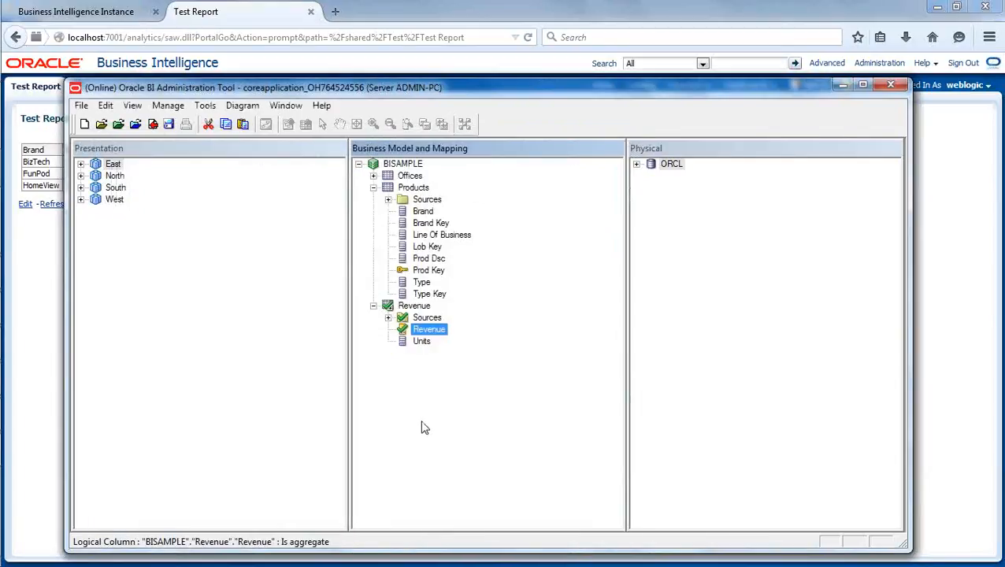
Check in and save the Revenue aggregation change with a global consistency check, and refresh Test Report in the browser.
{"action": "left_click", "coordinate": [154, 126]}
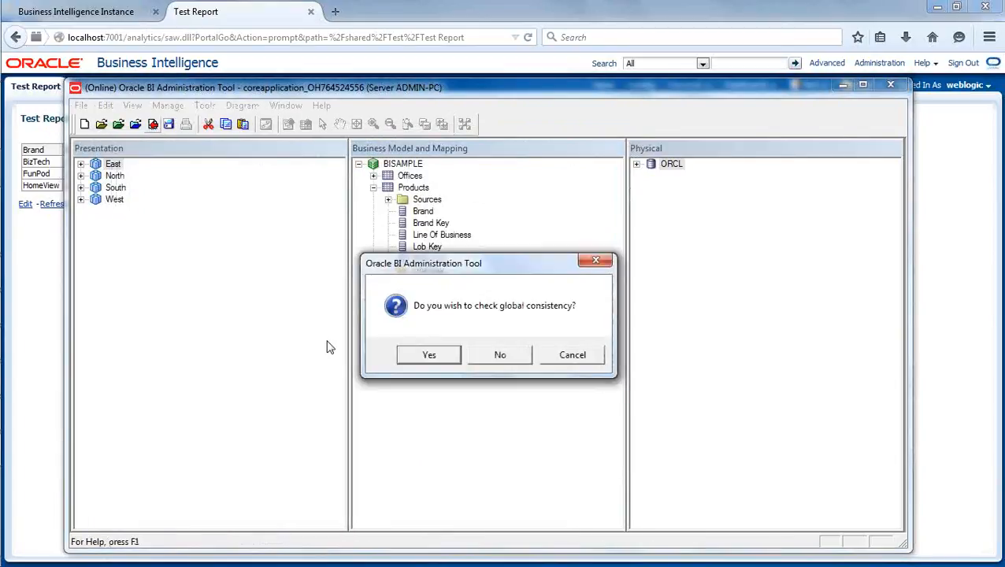
{"action": "left_click", "coordinate": [428, 356]}
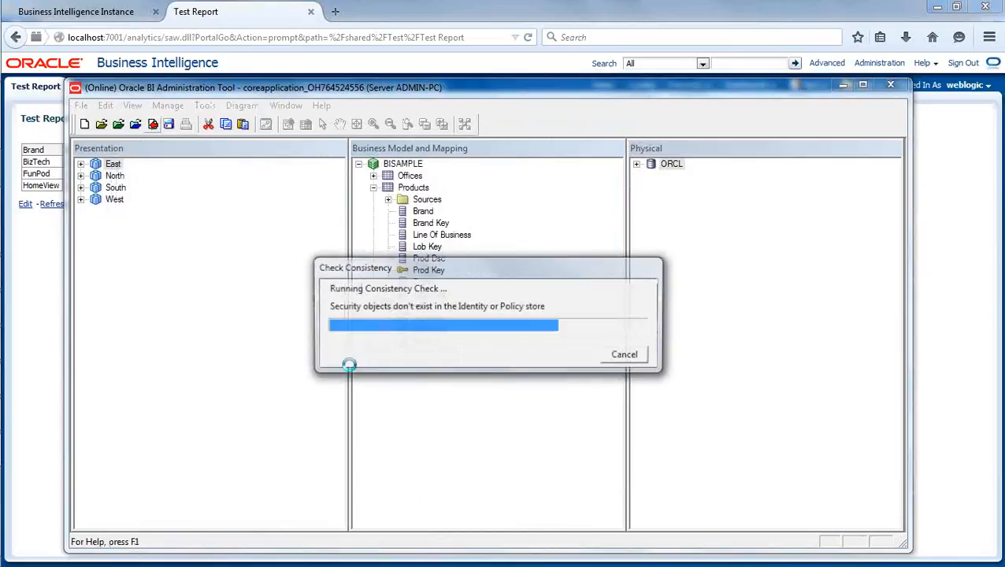
{"action": "left_click", "coordinate": [651, 356]}
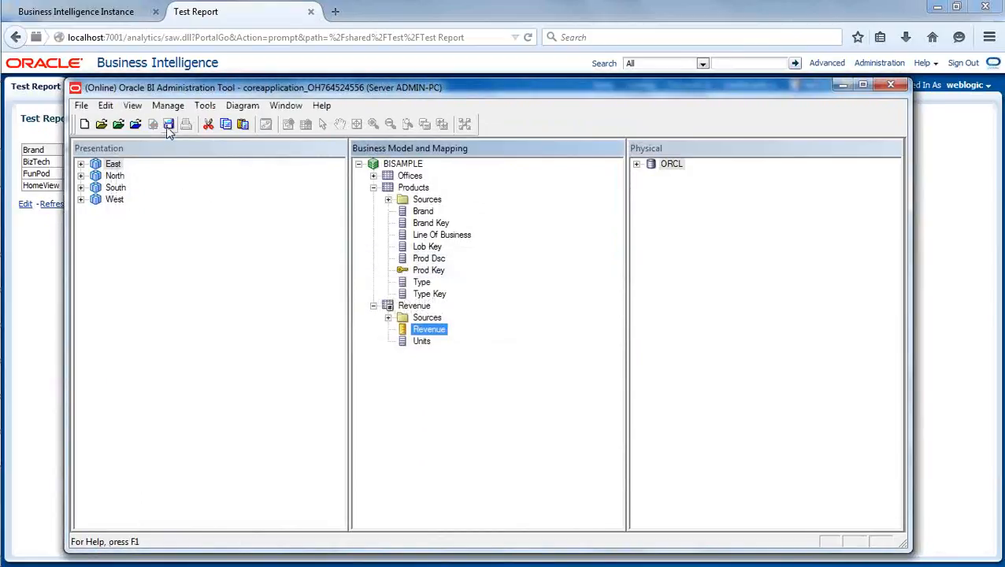
{"action": "left_click", "coordinate": [59, 281]}
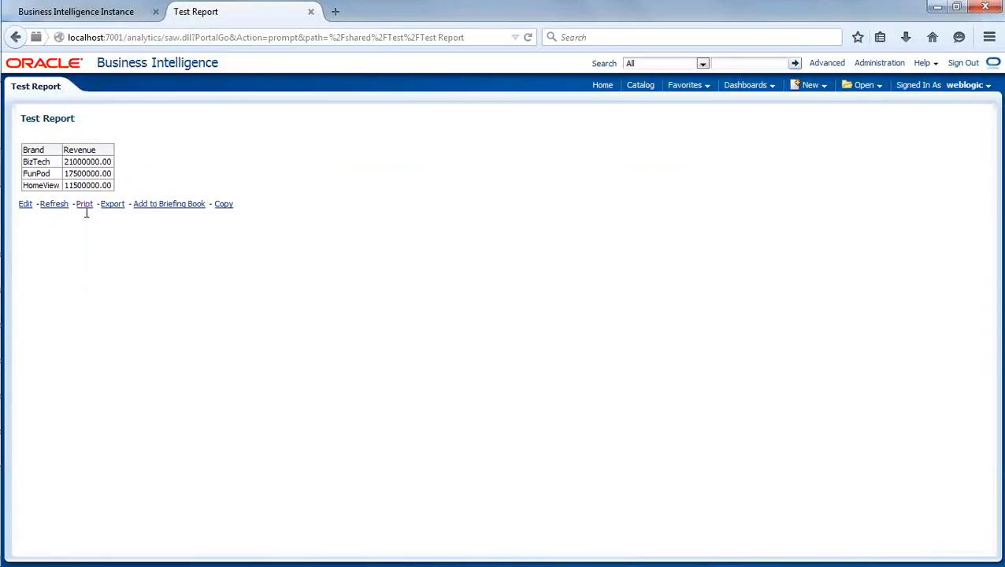
{"action": "left_click", "coordinate": [52, 206]}
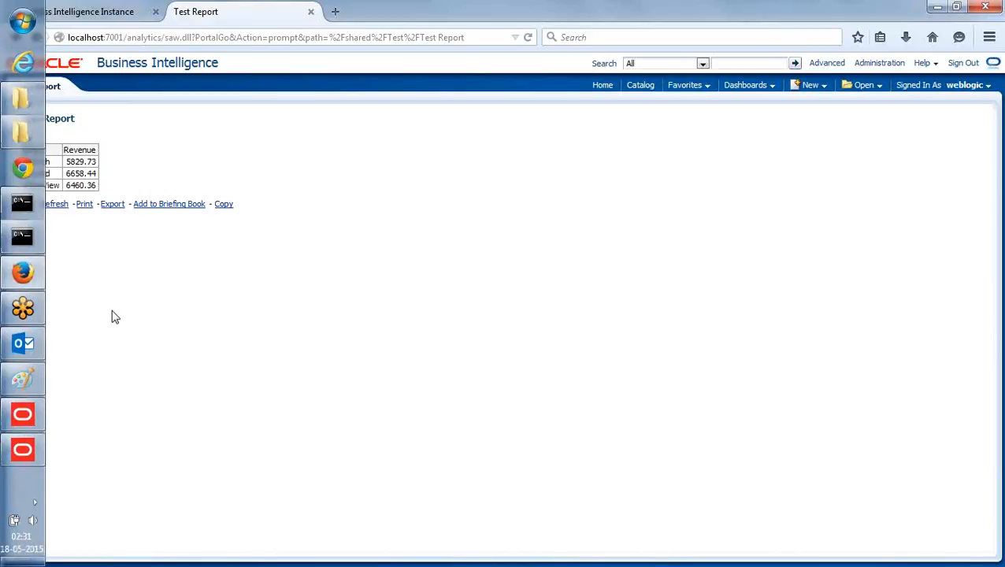
Switch to the Oracle BI Administration Tool and expand the BISAMPLE schema under the ORCL database to show its physical tables.
{"action": "mouse_move", "coordinate": [3, 313]}
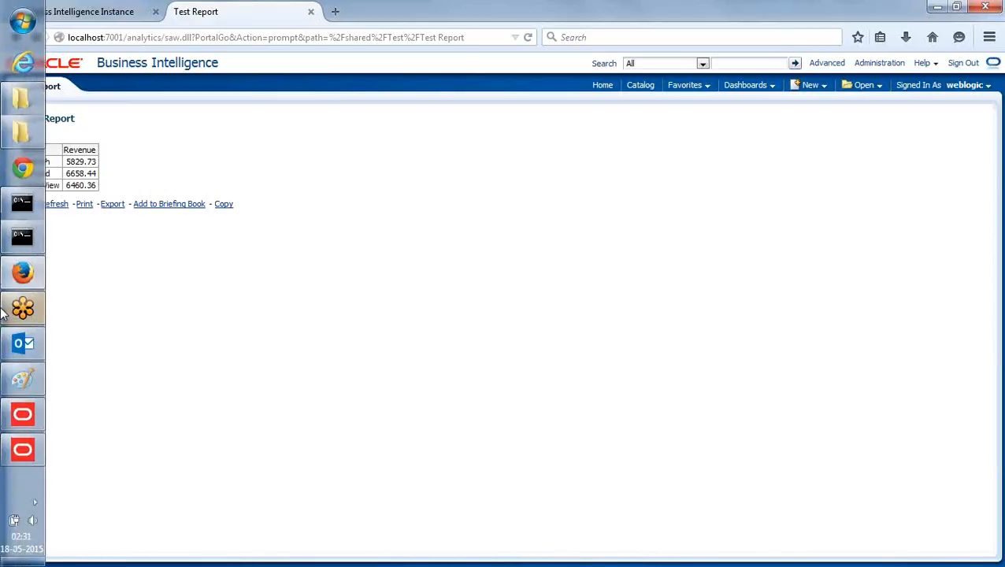
{"action": "left_click", "coordinate": [24, 451]}
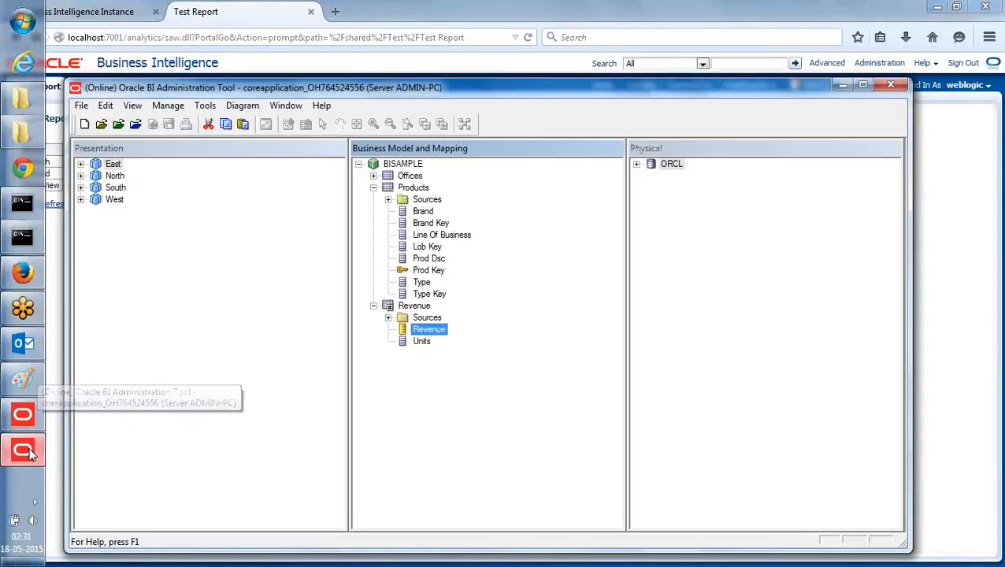
{"action": "left_click", "coordinate": [534, 438]}
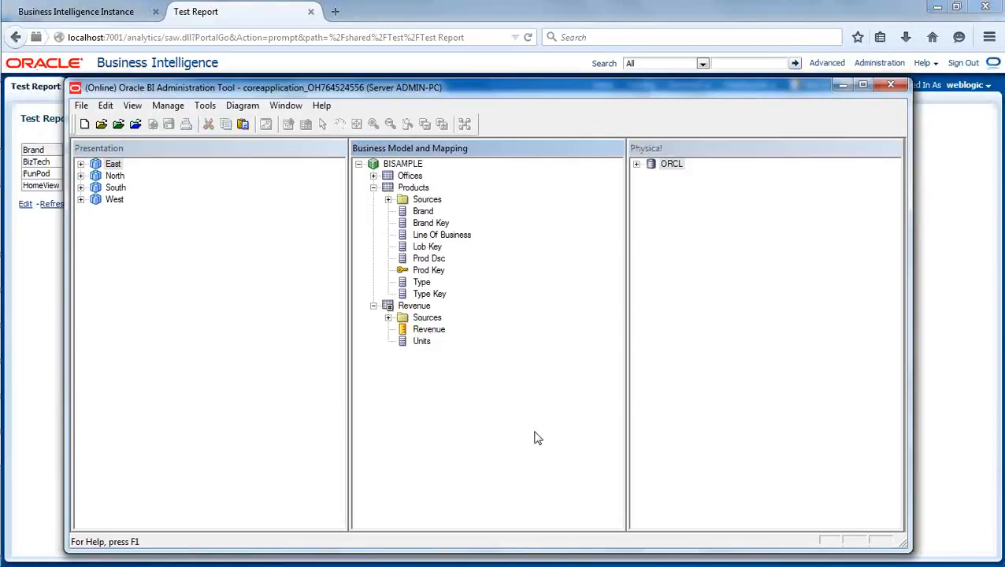
{"action": "left_click", "coordinate": [637, 165]}
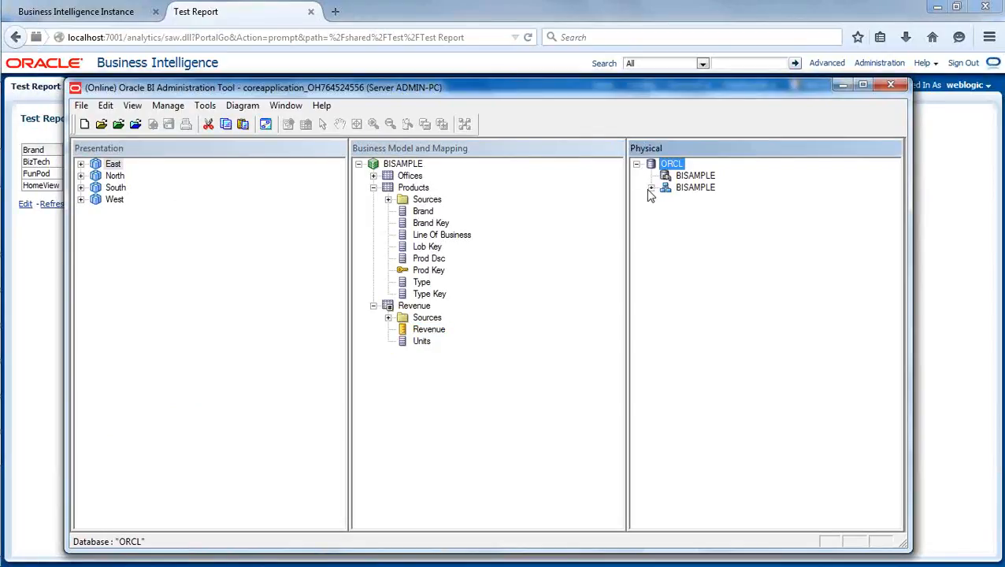
{"action": "left_click", "coordinate": [652, 189]}
{"action": "left_click", "coordinate": [697, 402]}
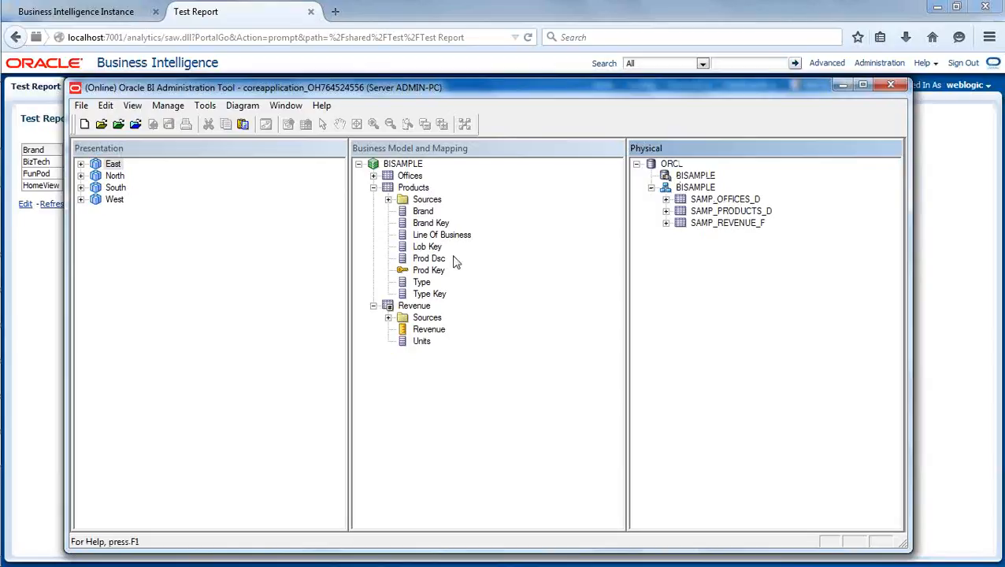
Collapse the Products and Revenue logical tables in the BISAMPLE business model.
{"action": "left_click", "coordinate": [374, 188]}
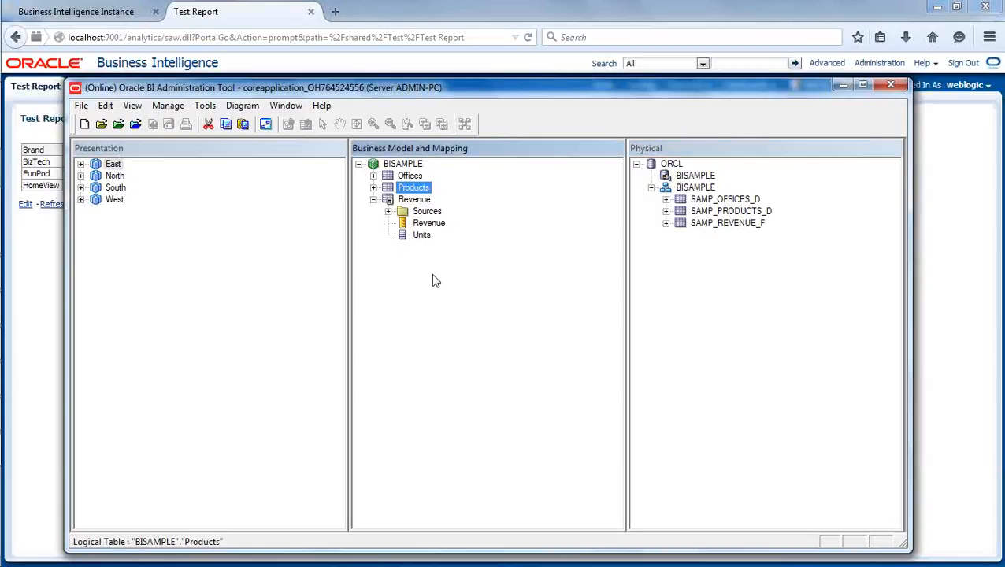
{"action": "left_click", "coordinate": [433, 281]}
{"action": "left_click", "coordinate": [374, 199]}
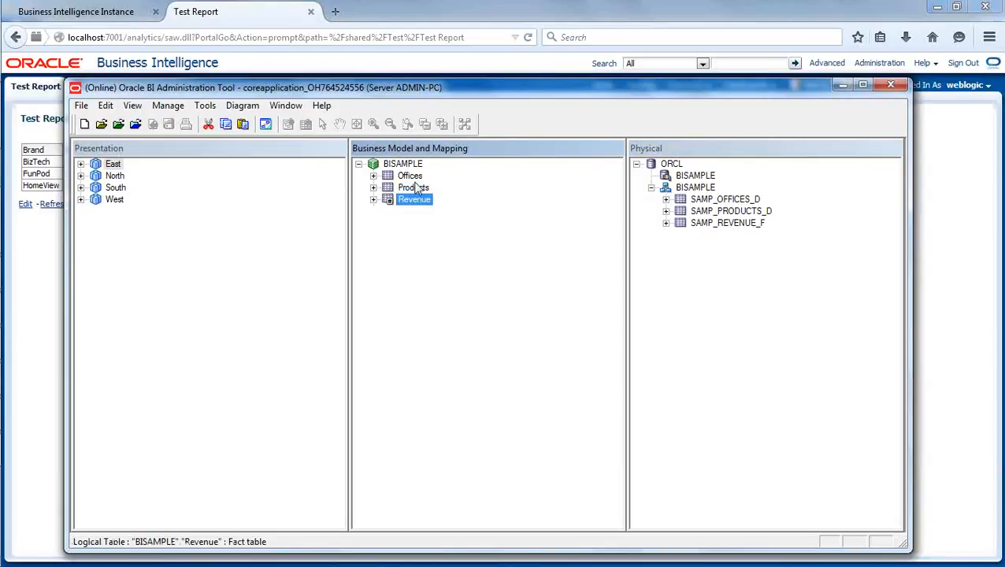
{"action": "left_click", "coordinate": [423, 288]}
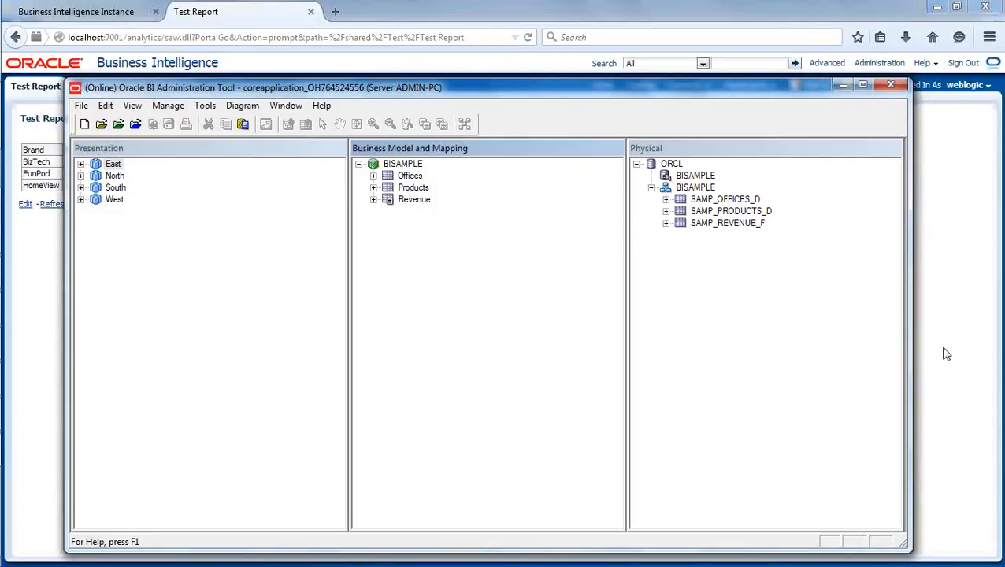
{"action": "left_click", "coordinate": [701, 376]}
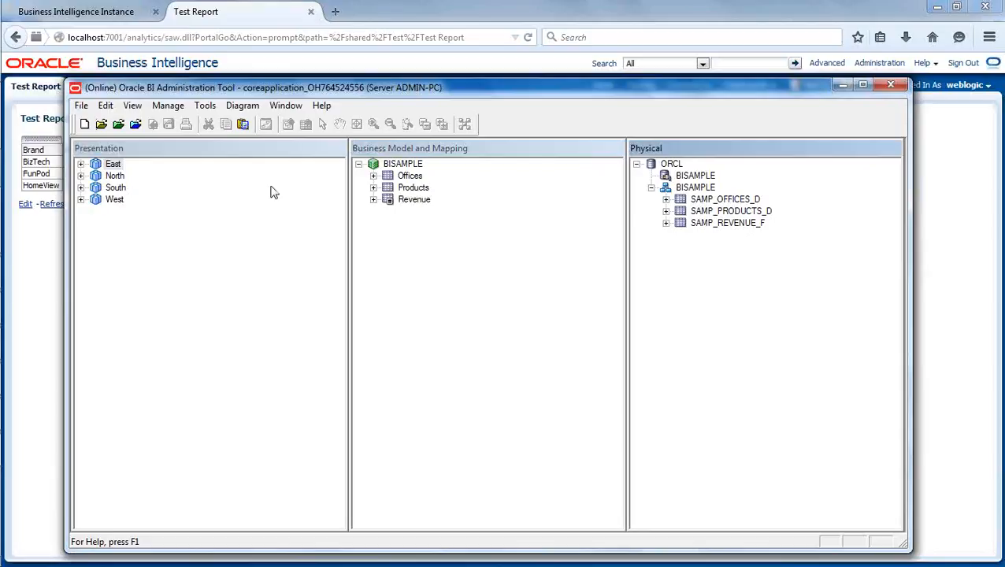
Save a copy of the online repository as SalesRepo_001, replacing the existing file, and expand the Revenue logical table.
{"action": "left_click", "coordinate": [81, 106]}
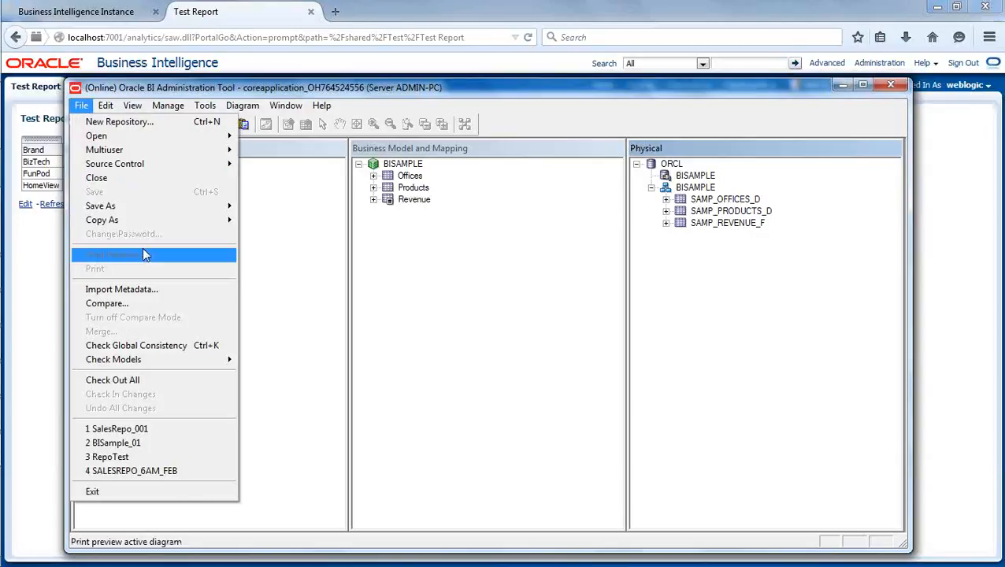
{"action": "mouse_move", "coordinate": [154, 222]}
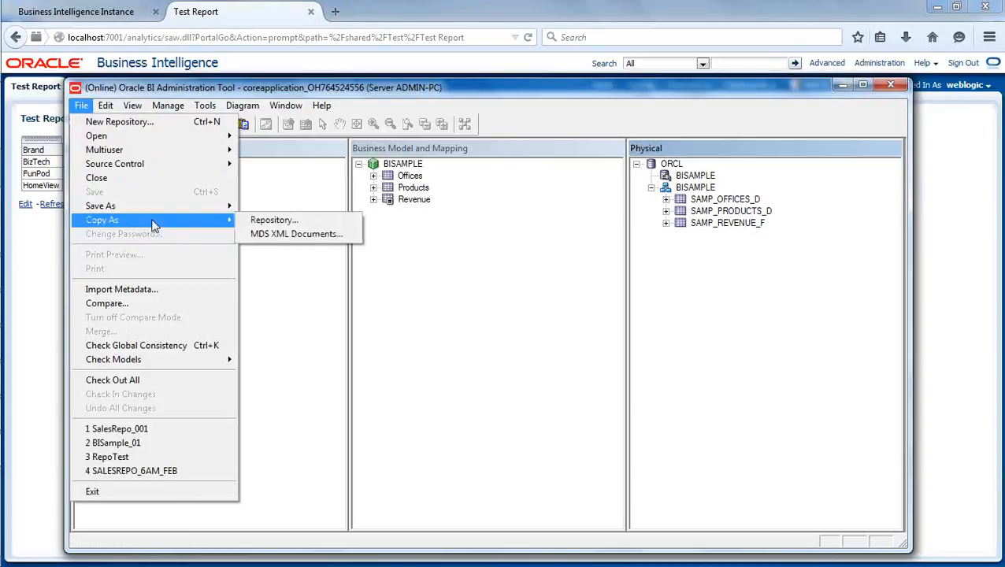
{"action": "left_click", "coordinate": [278, 223]}
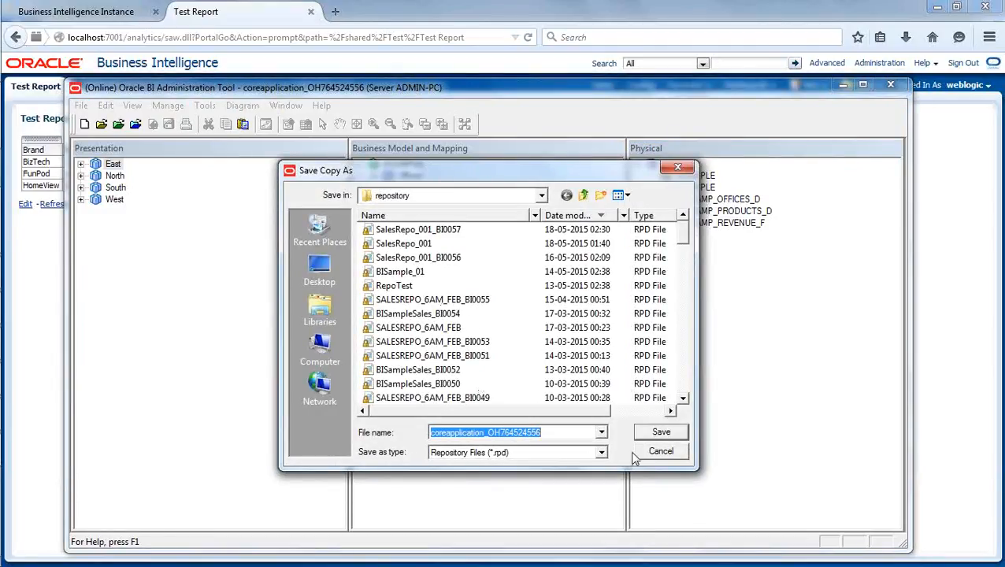
{"action": "left_click", "coordinate": [409, 245]}
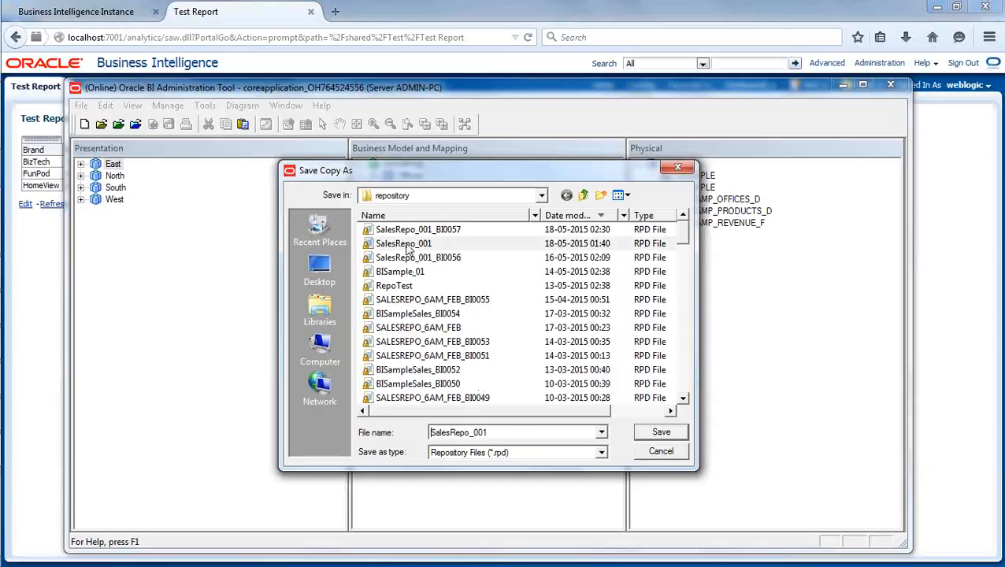
{"action": "left_click", "coordinate": [661, 433]}
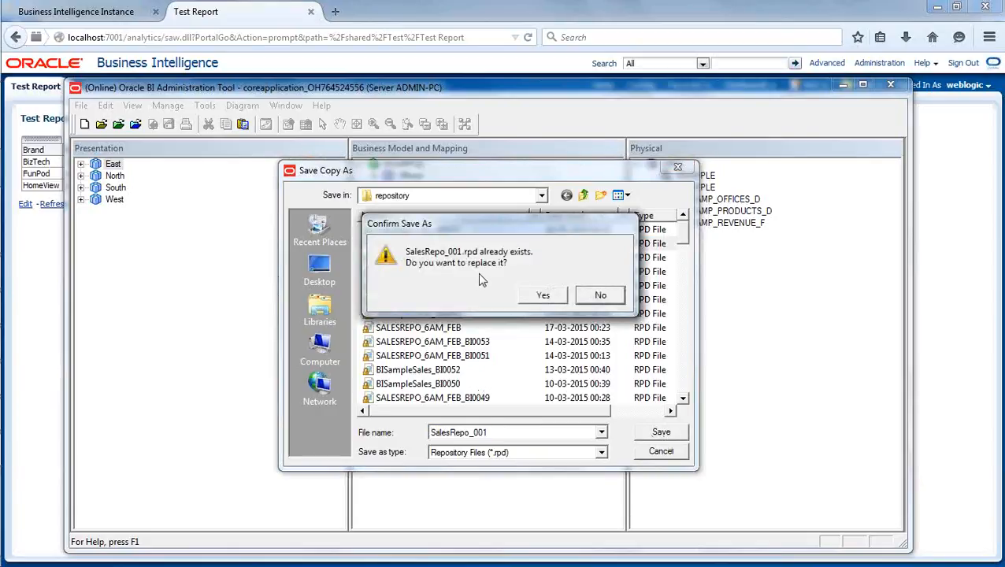
{"action": "left_click", "coordinate": [542, 298]}
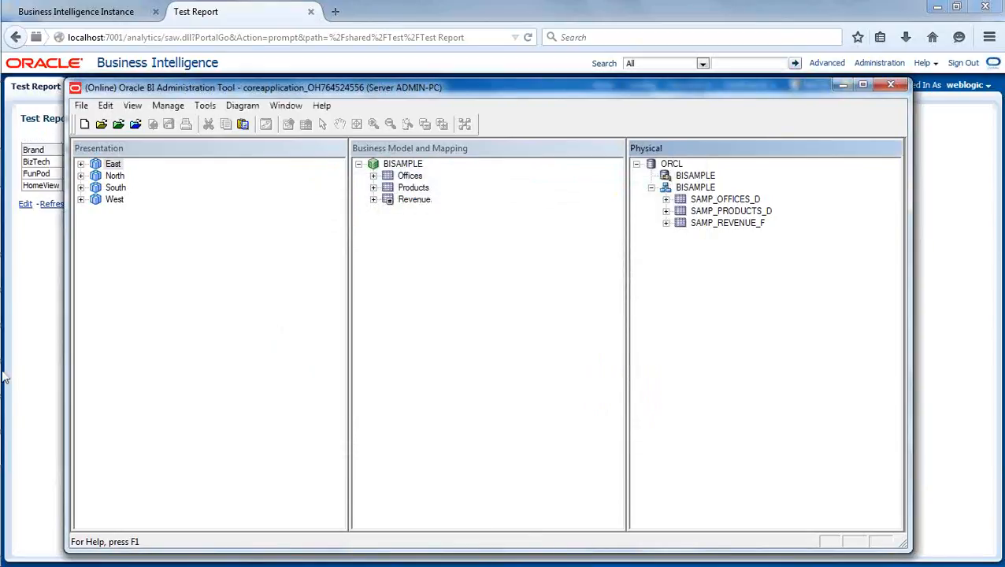
{"action": "left_click", "coordinate": [373, 199]}
{"action": "left_click", "coordinate": [452, 285]}
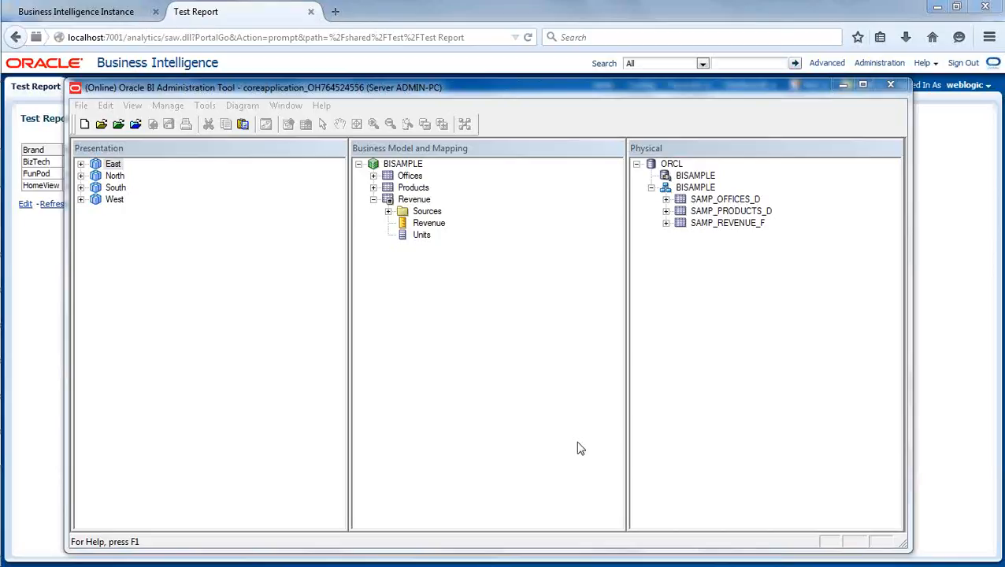
Switch to Windows Explorer, refresh the repository folder and examine the details of the SalesRepo_001_BI0057 and SalesRepo_001_BI0056 RPD files.
{"action": "mouse_move", "coordinate": [5, 142]}
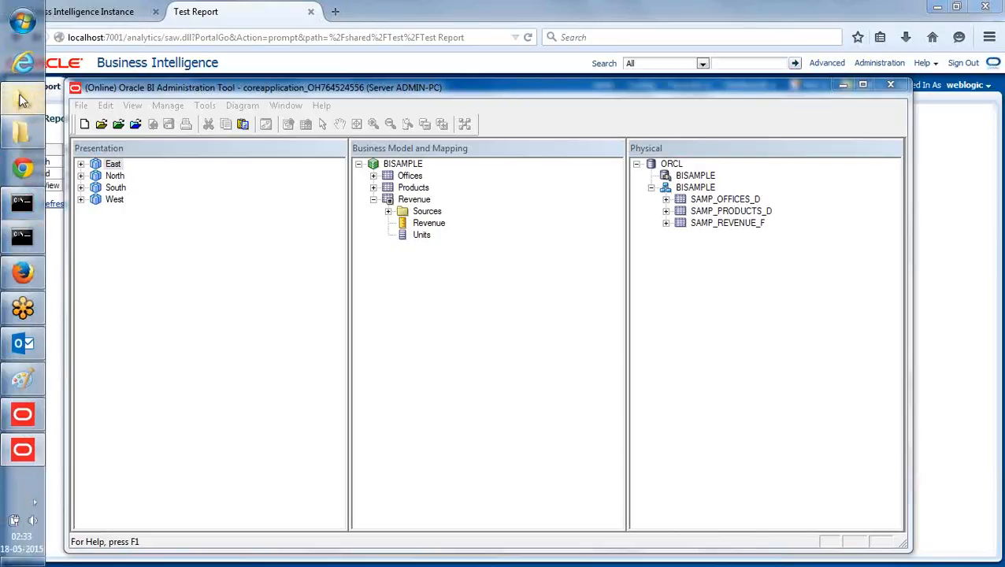
{"action": "left_click", "coordinate": [22, 98]}
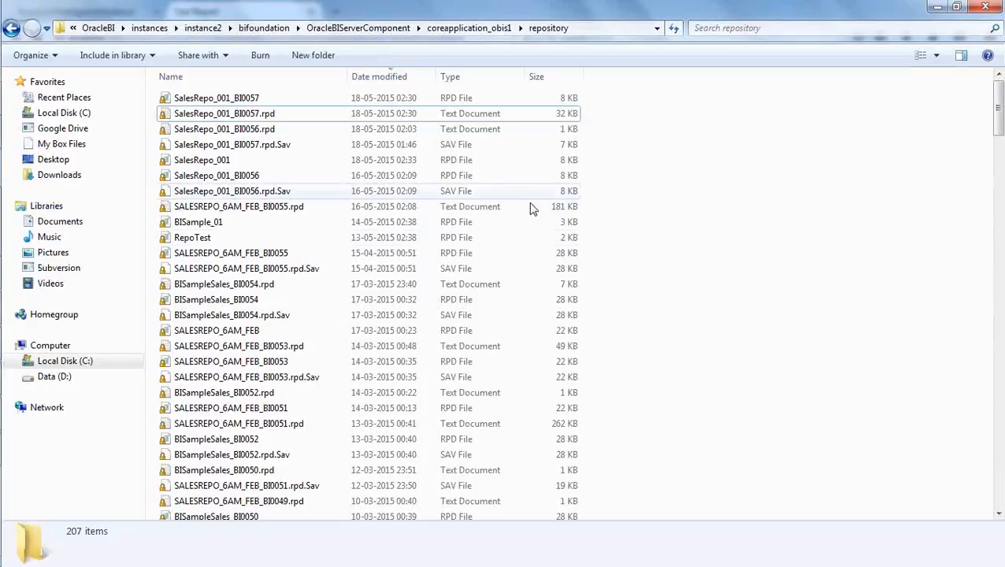
{"action": "right_click", "coordinate": [666, 173]}
{"action": "left_click", "coordinate": [709, 233]}
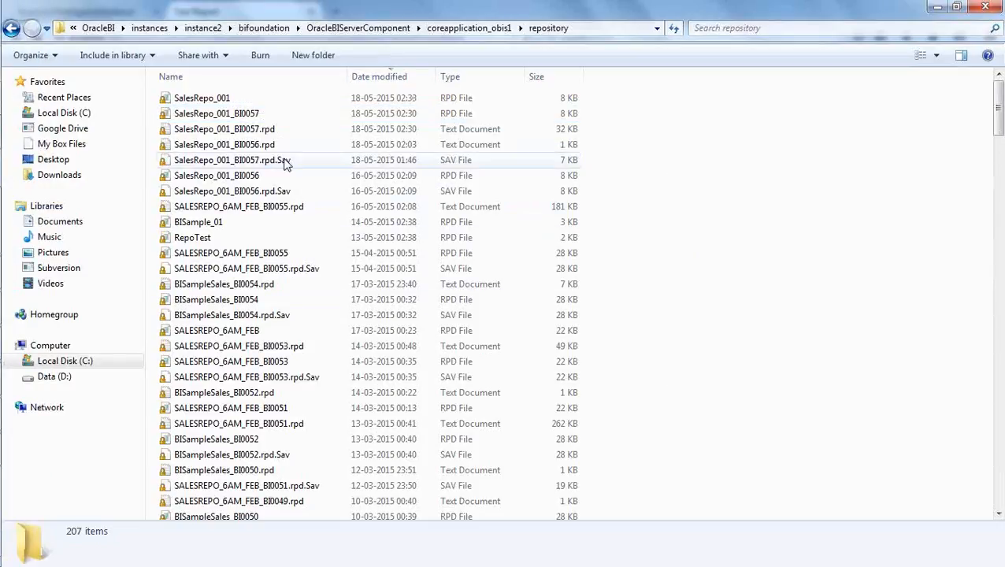
{"action": "left_click", "coordinate": [228, 114]}
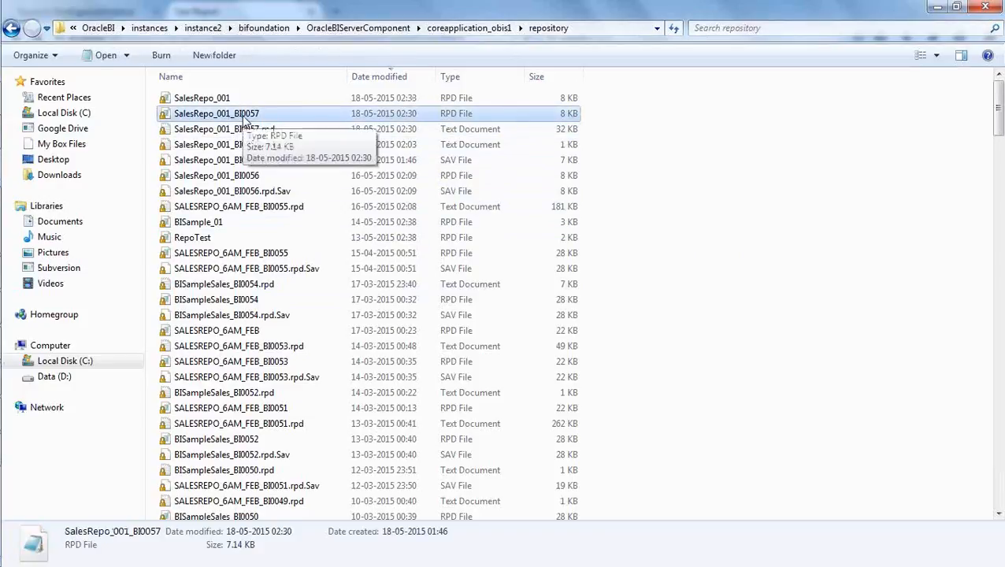
{"action": "left_click", "coordinate": [247, 175]}
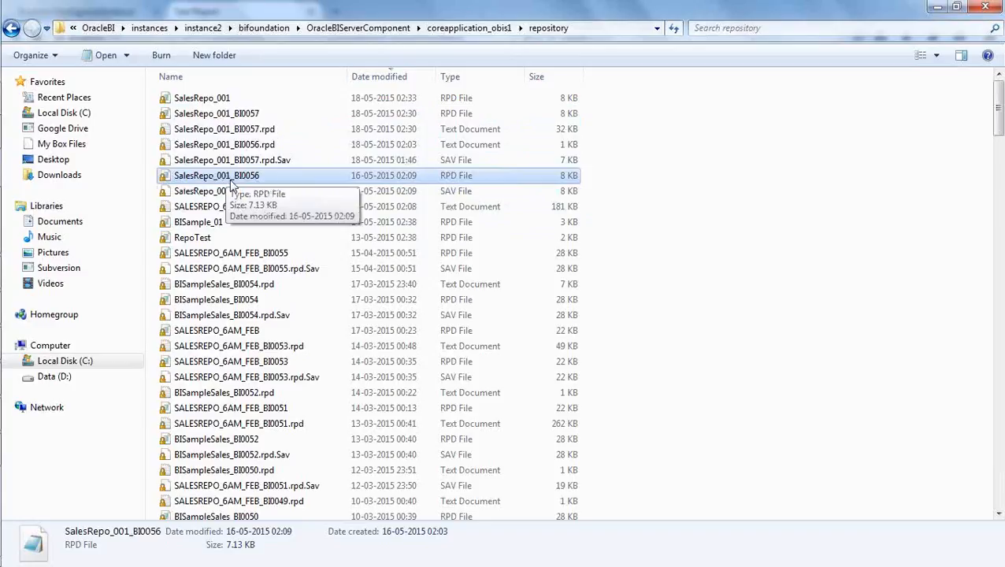
{"action": "left_click", "coordinate": [676, 252]}
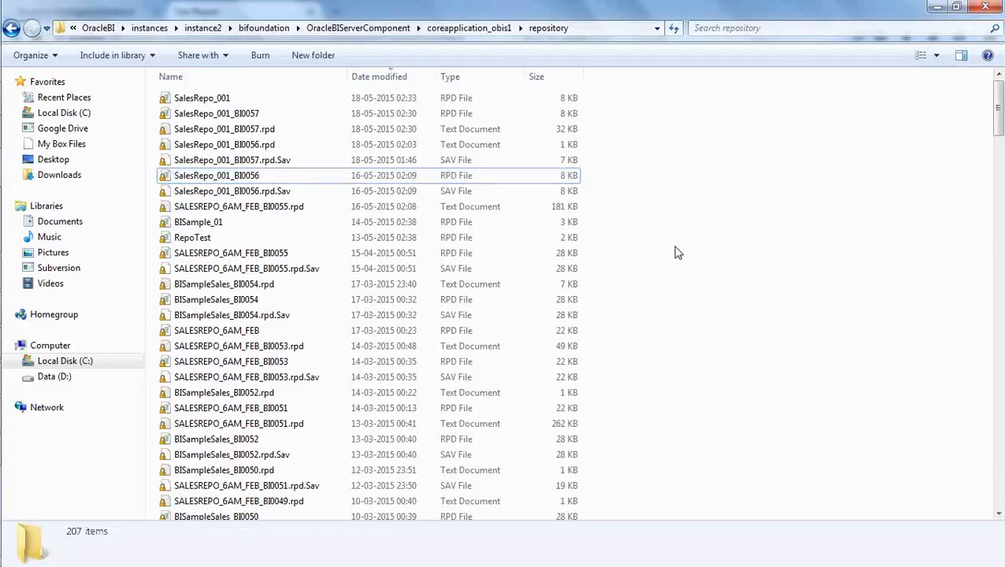